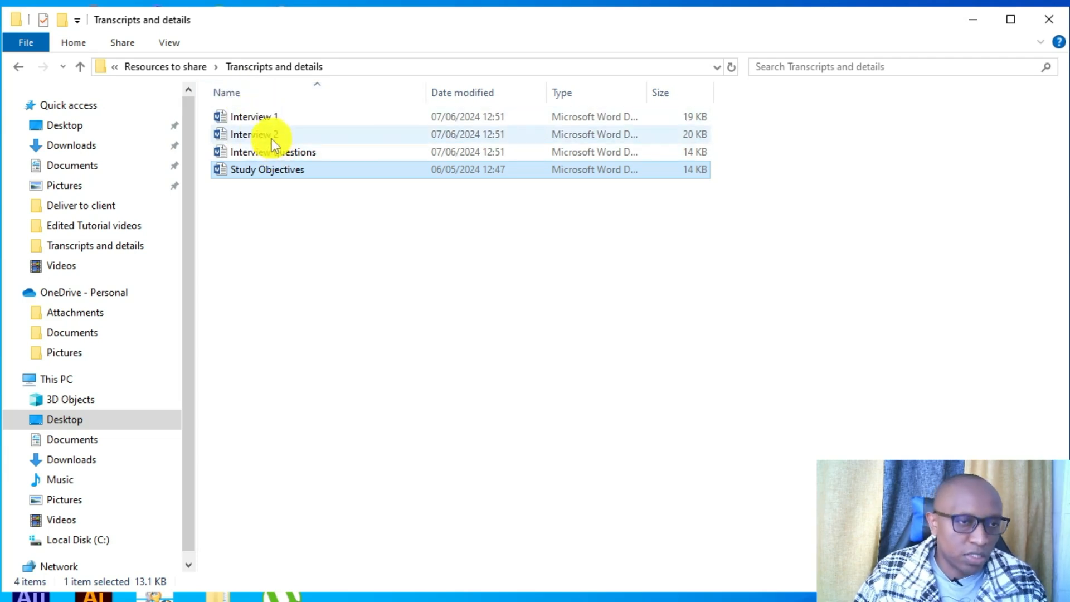
Step: Open and skim the Interview 1 transcript, clear the Word windows from view, and open the Interview questions document
double_click(260, 119)
scroll(575, 290, down, 2)
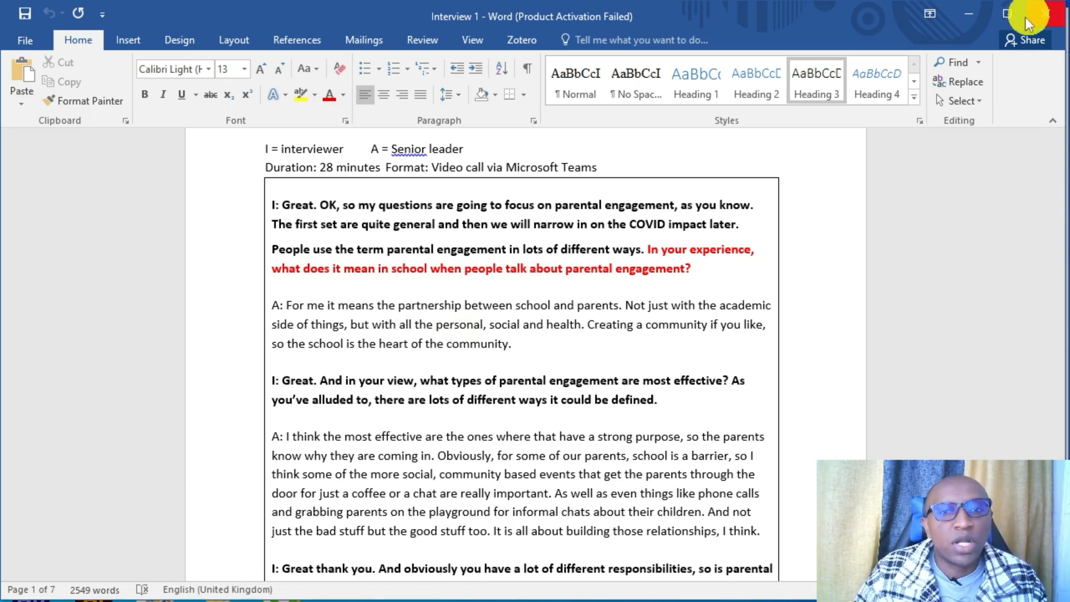
click(968, 10)
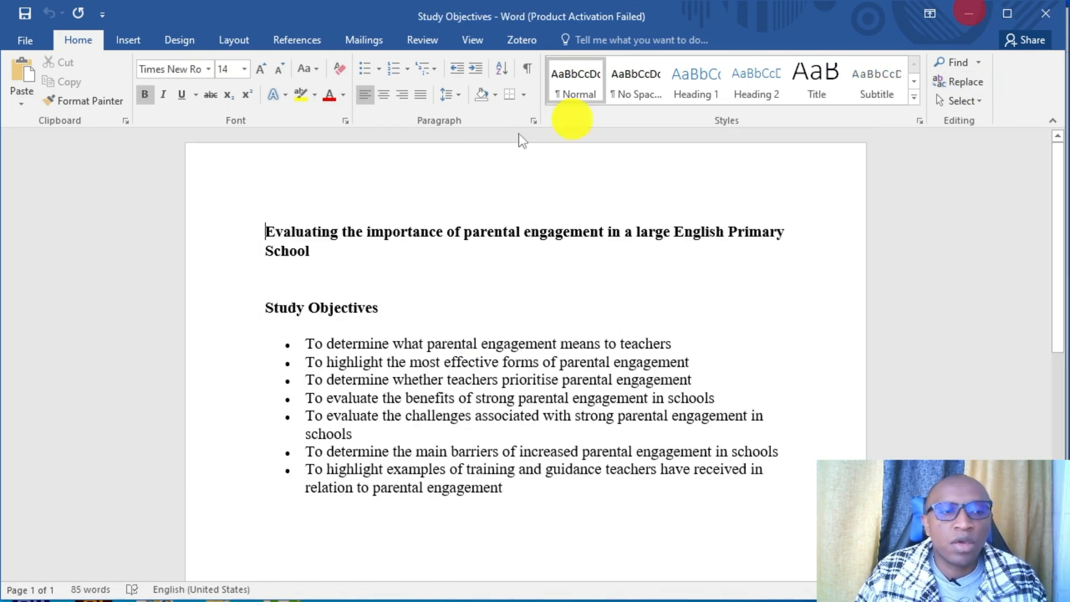
click(968, 13)
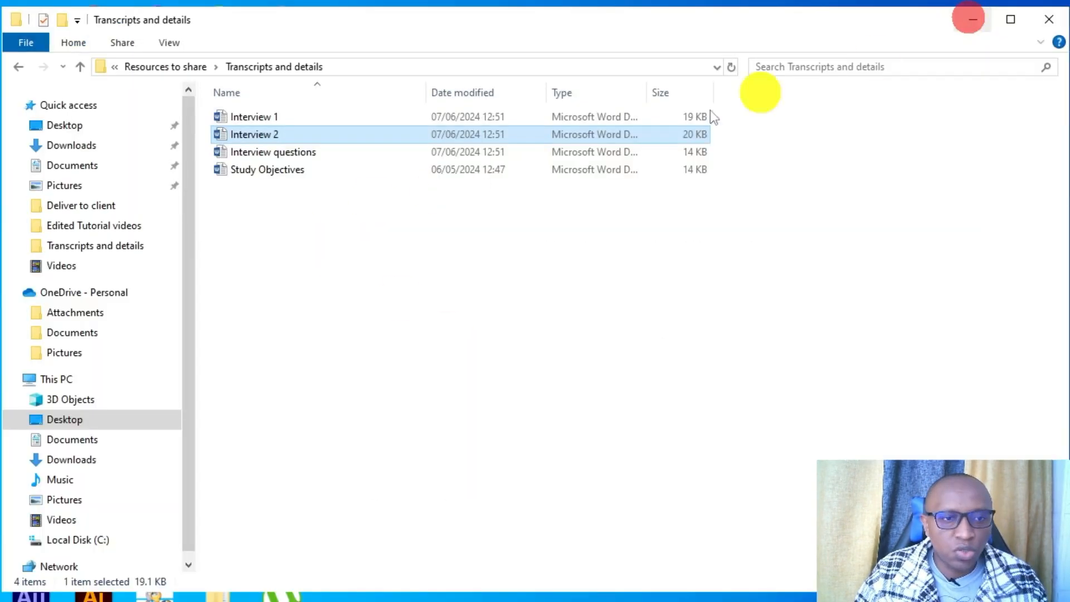
double_click(306, 148)
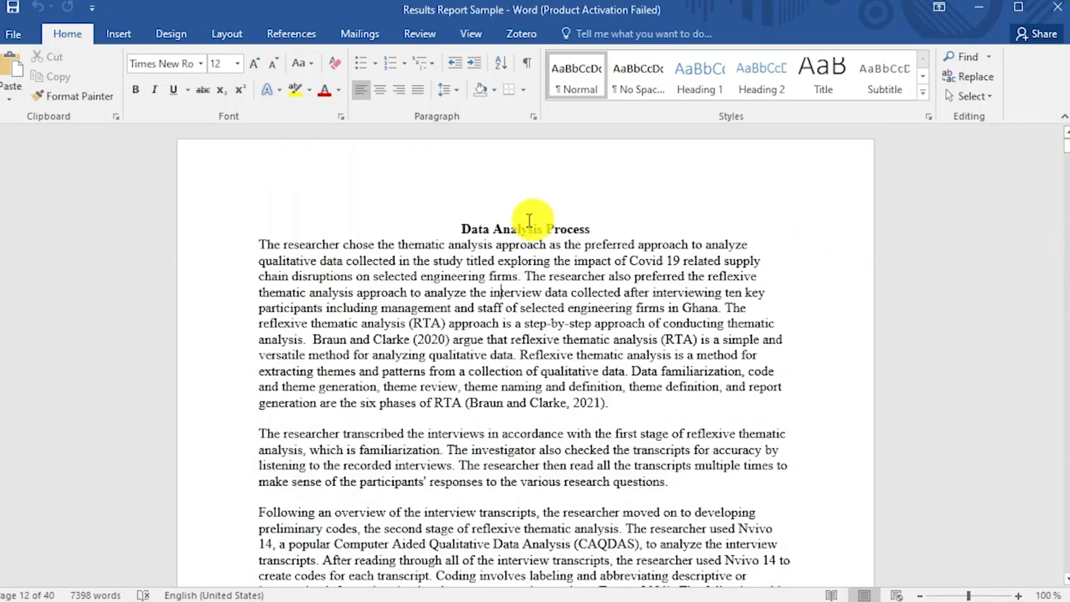
Step: Examine the Results Report Sample from the data analysis process through the code and preliminary theme tables
scroll(529, 221, down, 10)
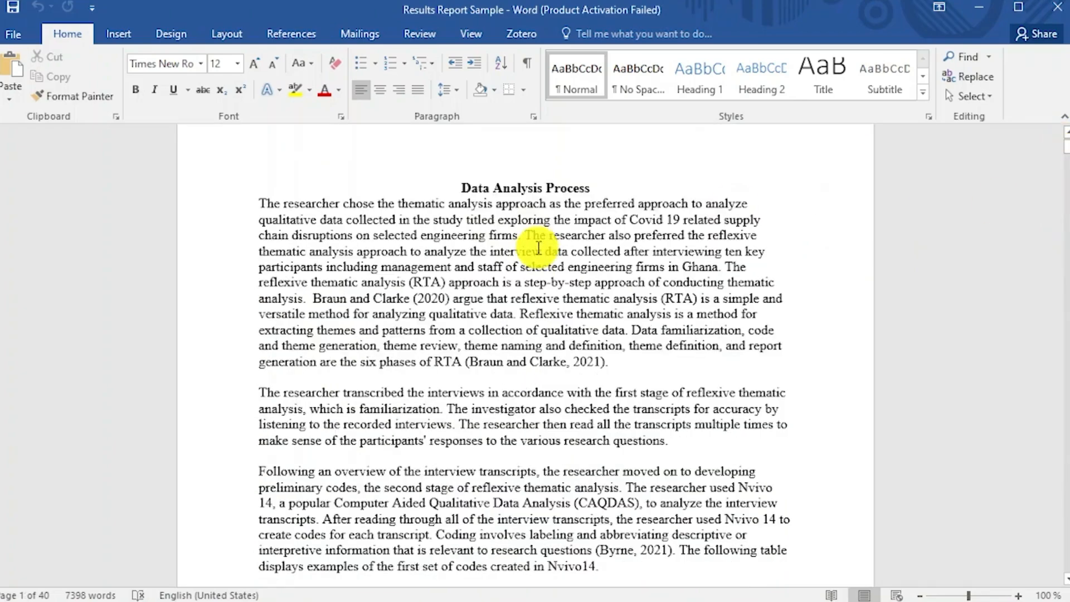
scroll(538, 254, down, 15)
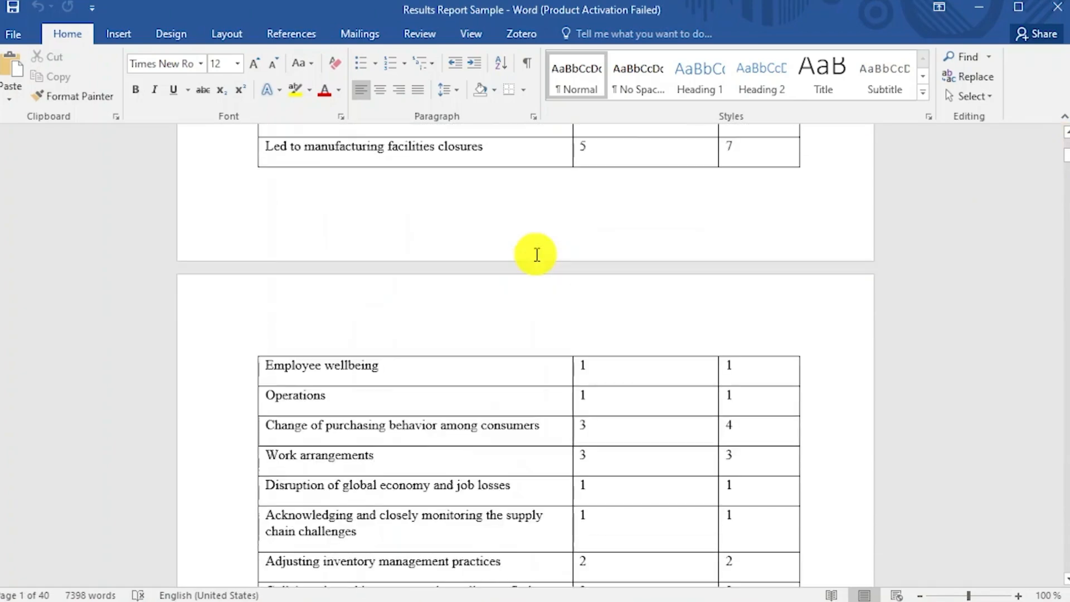
scroll(533, 258, down, 15)
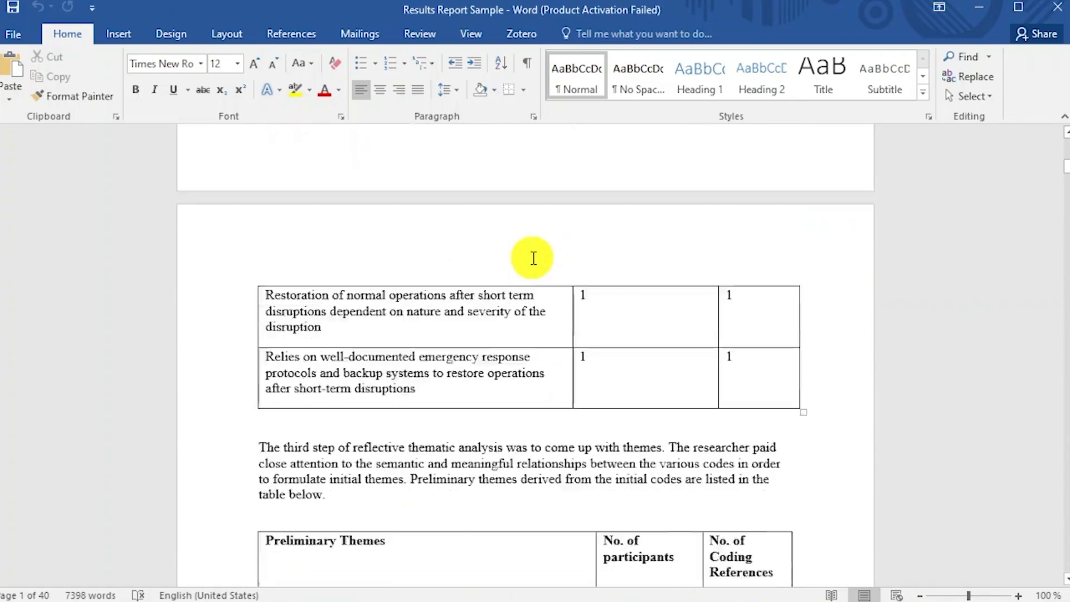
scroll(533, 258, down, 15)
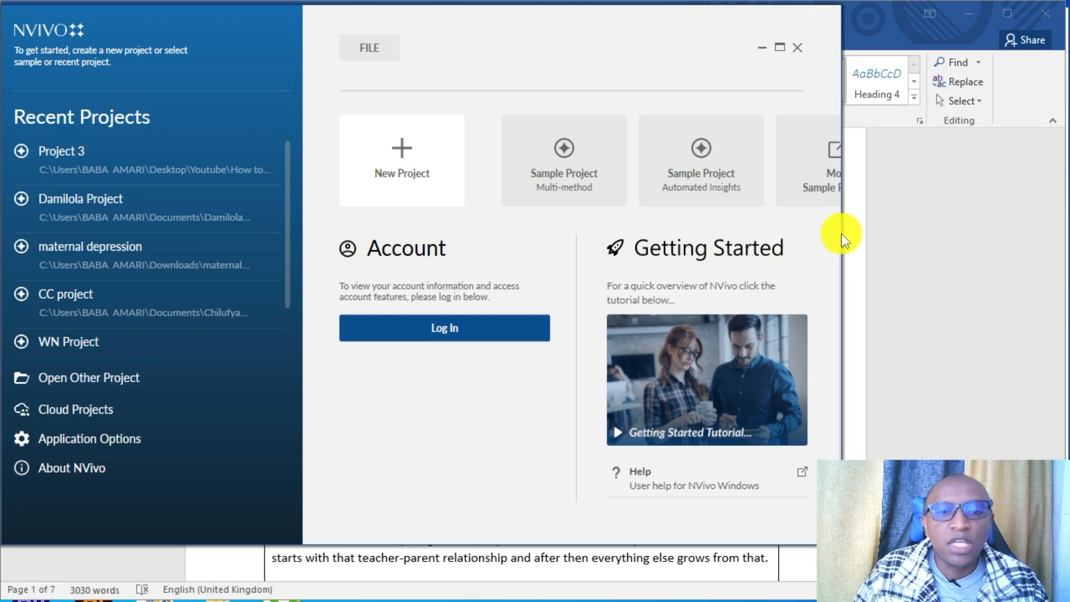
Step: Enlarge the NVivo start window and set up a new project titled Parental Engagement
drag(843, 240, 1067, 232)
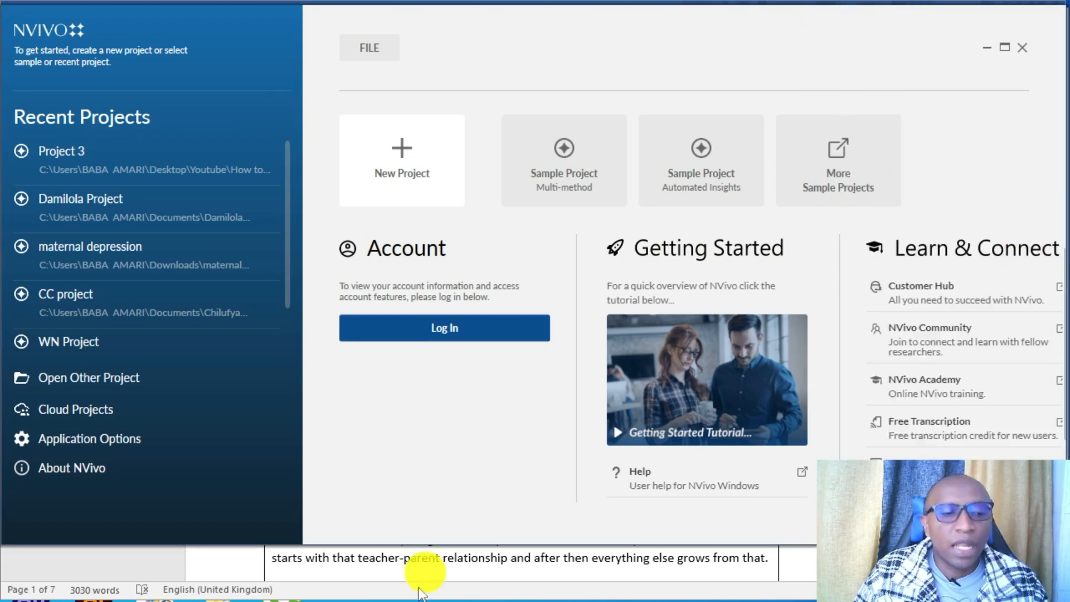
drag(420, 544, 413, 595)
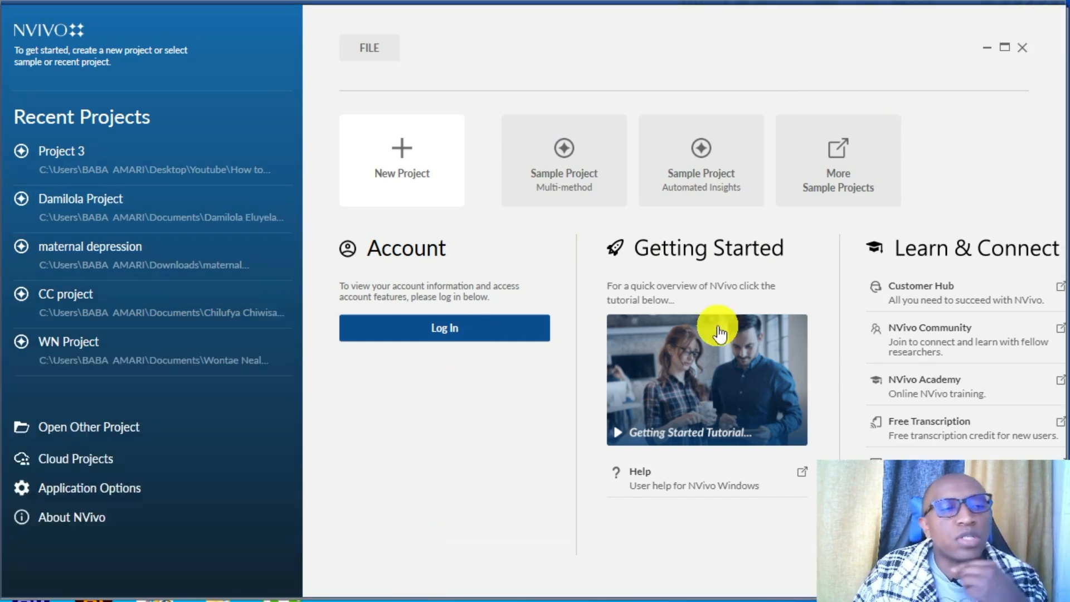
click(406, 177)
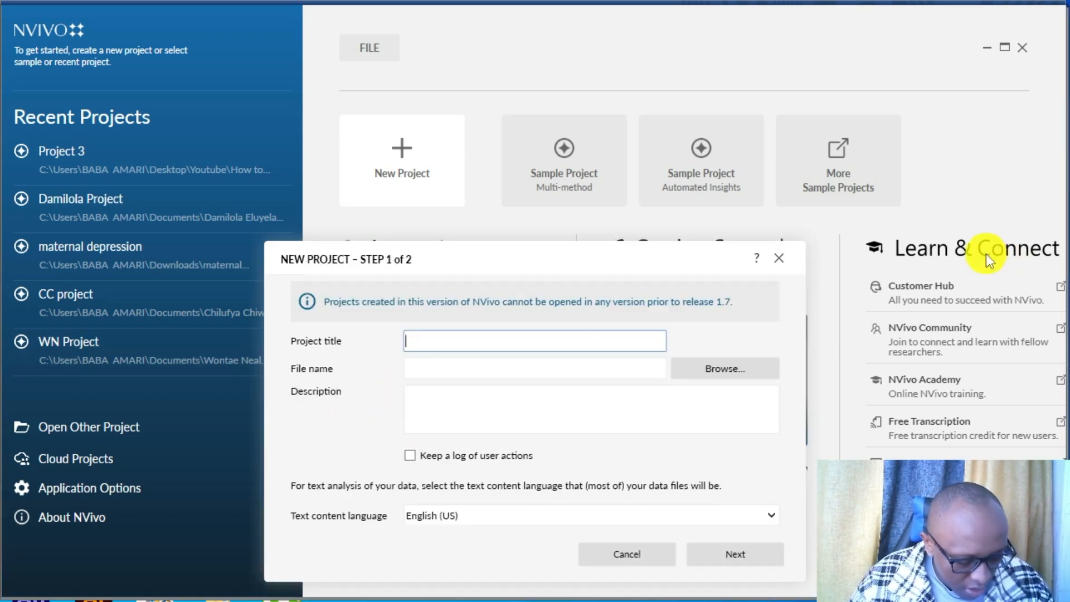
text(Parental)
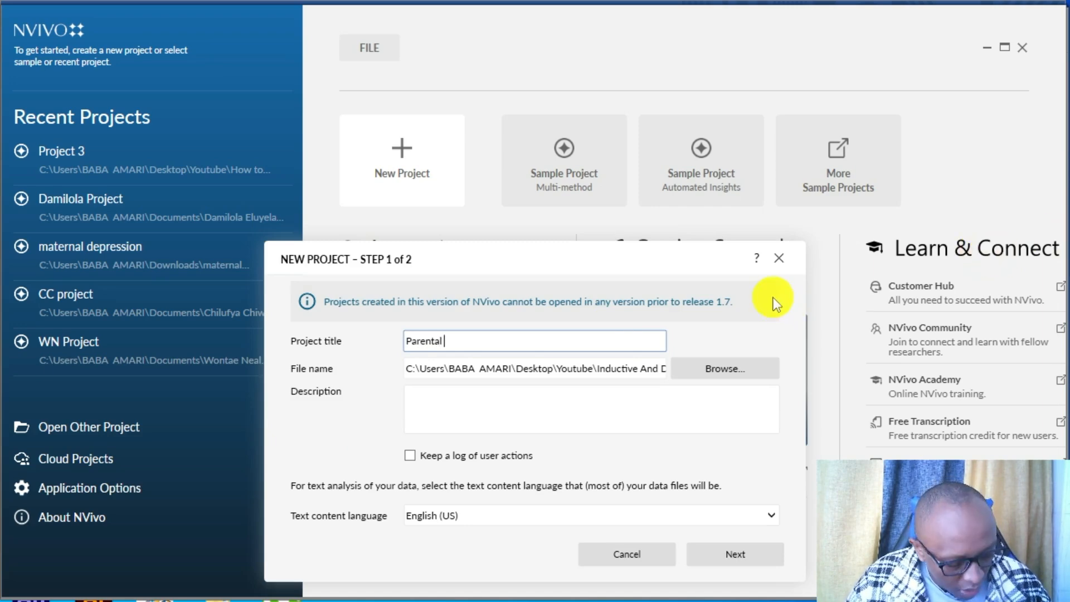
text( Eng)
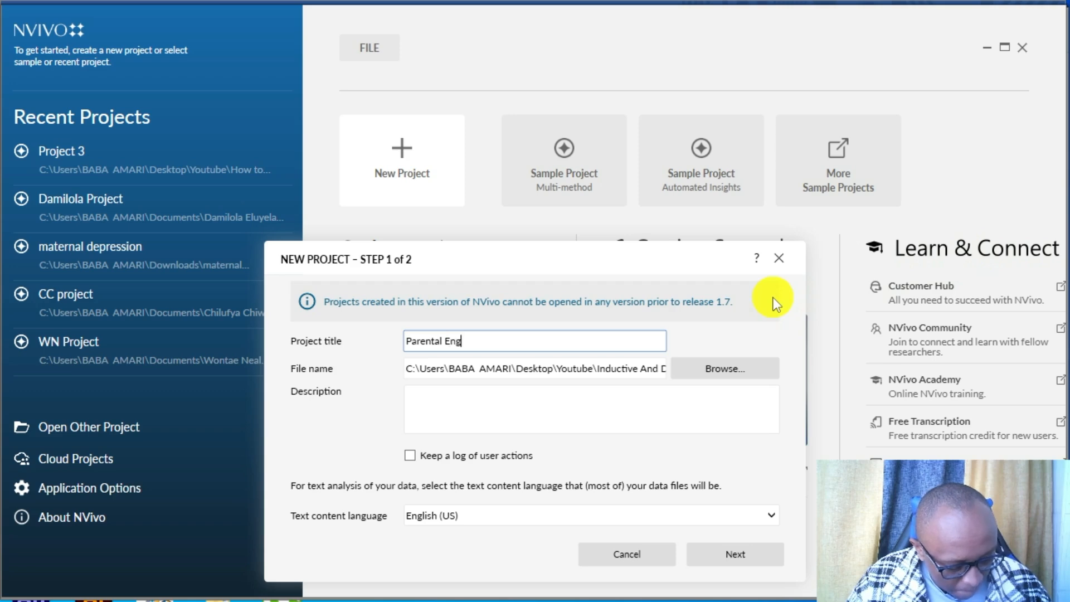
text(agement)
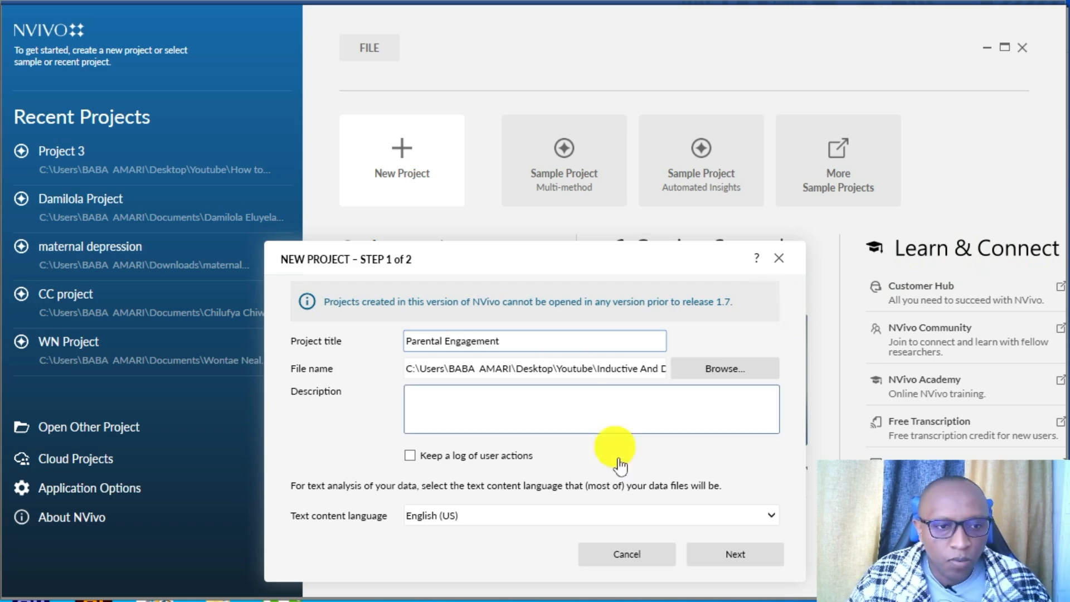
click(712, 554)
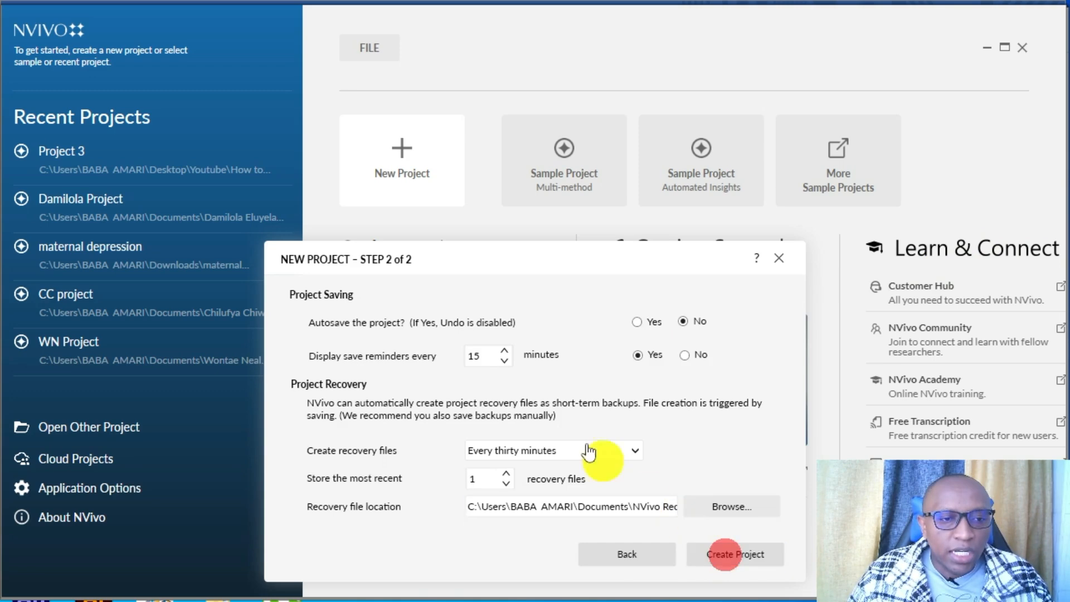
Step: Set save reminders to every 10 minutes and create the project
double_click(473, 357)
text(10)
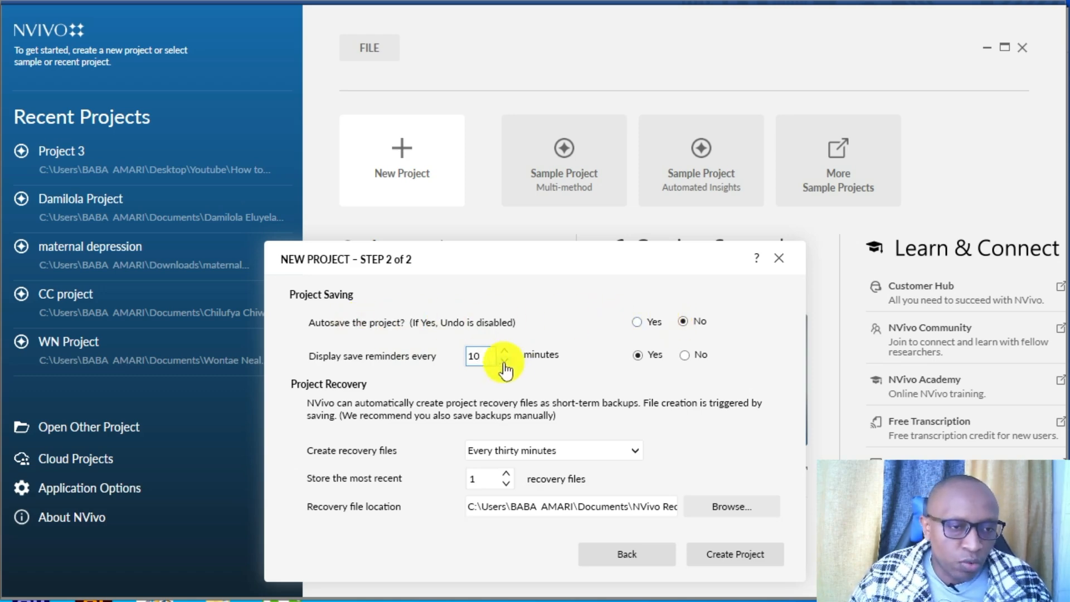
click(636, 357)
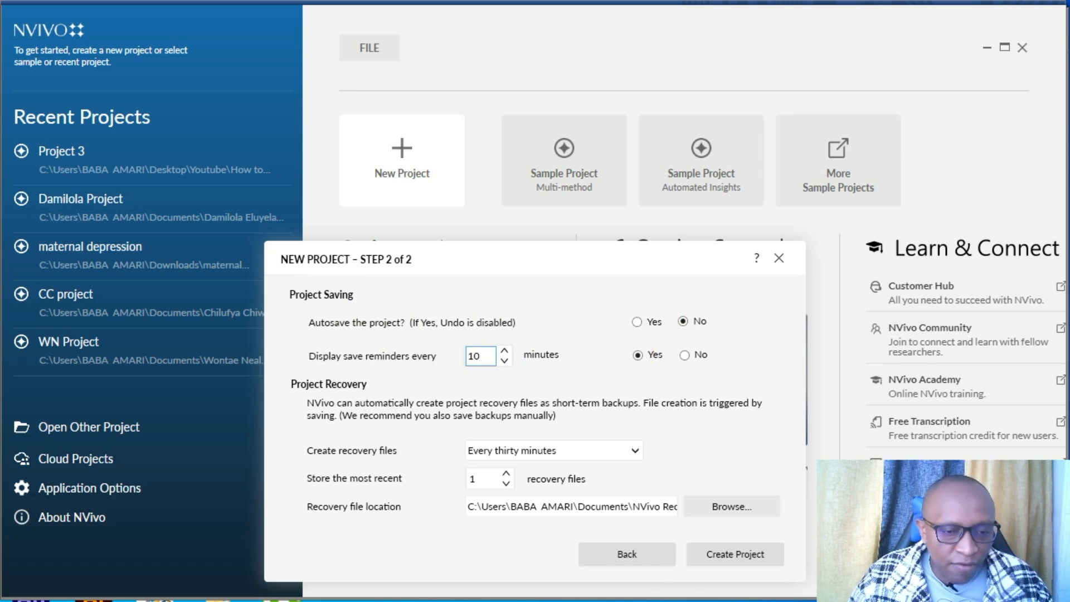
click(725, 555)
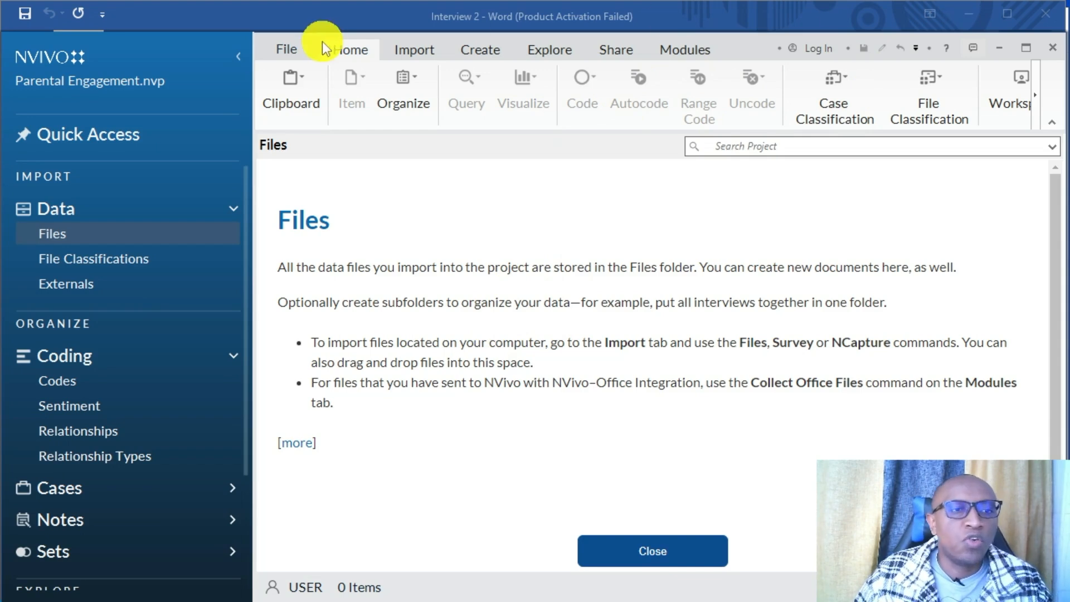
Step: Add the Interview 1 and Interview 2 transcripts from the Transcripts and details folder to the project's Files
click(689, 153)
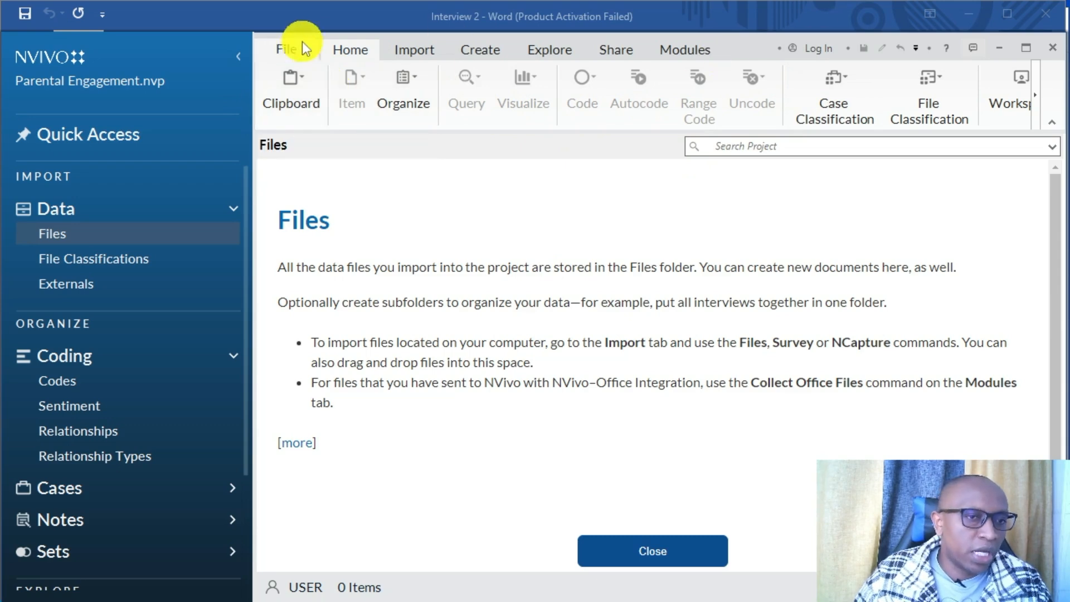
click(106, 237)
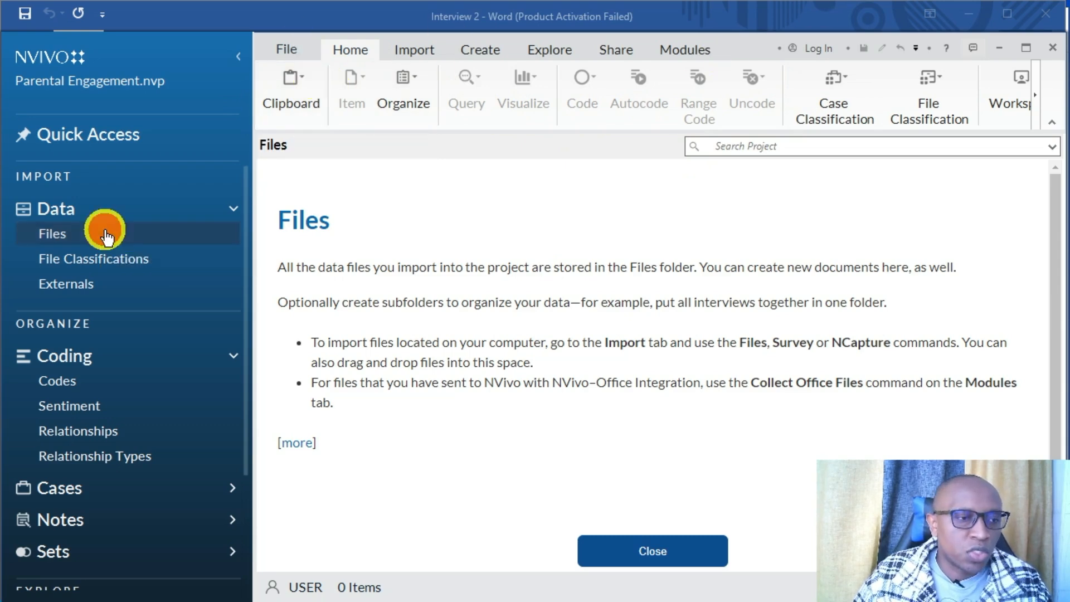
click(67, 381)
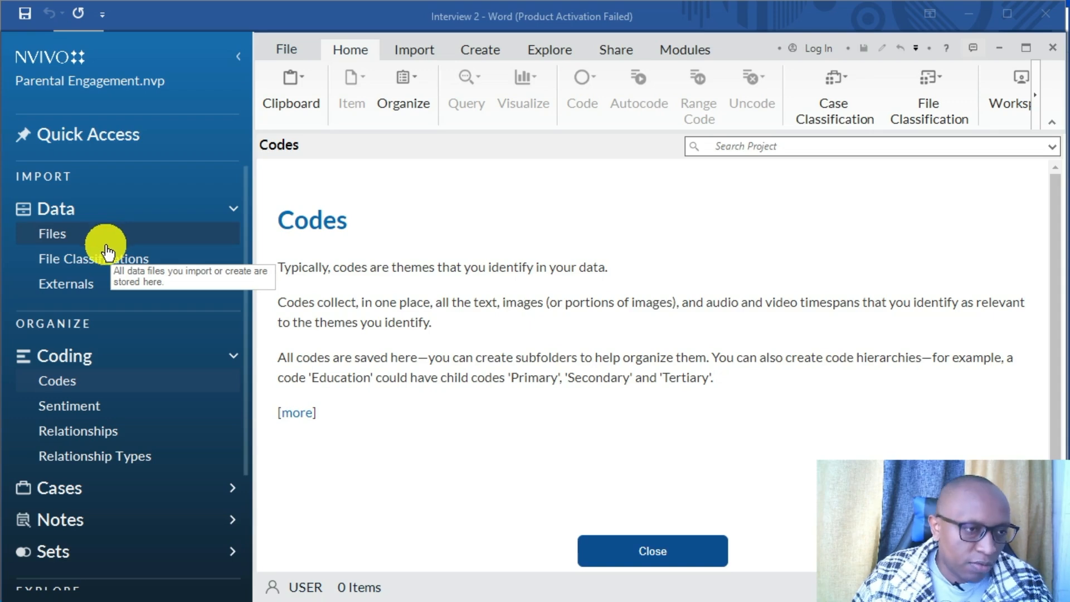
click(89, 240)
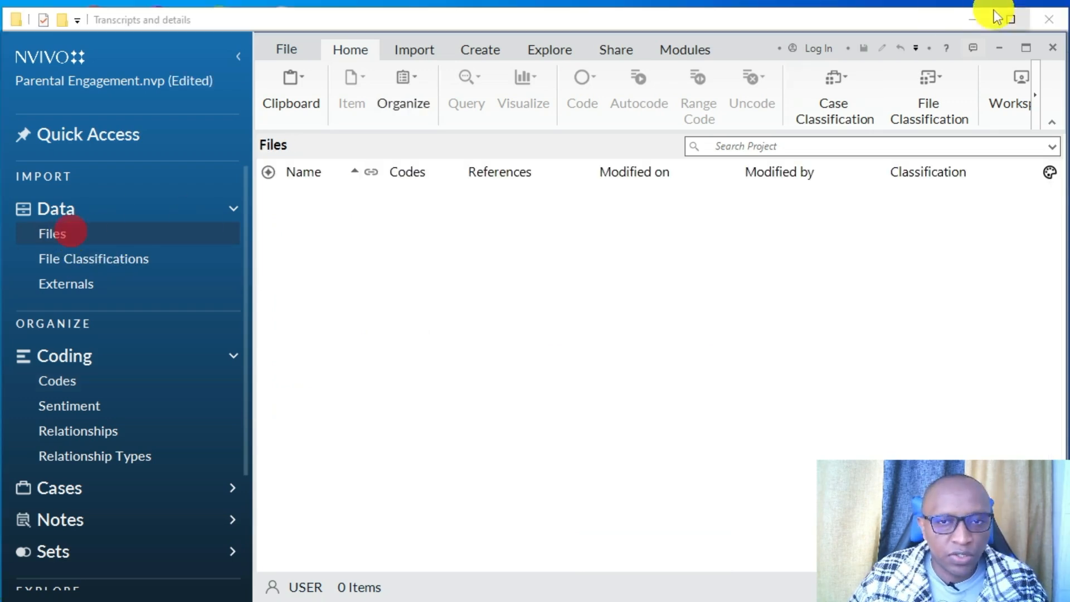
click(998, 49)
drag(246, 120, 490, 303)
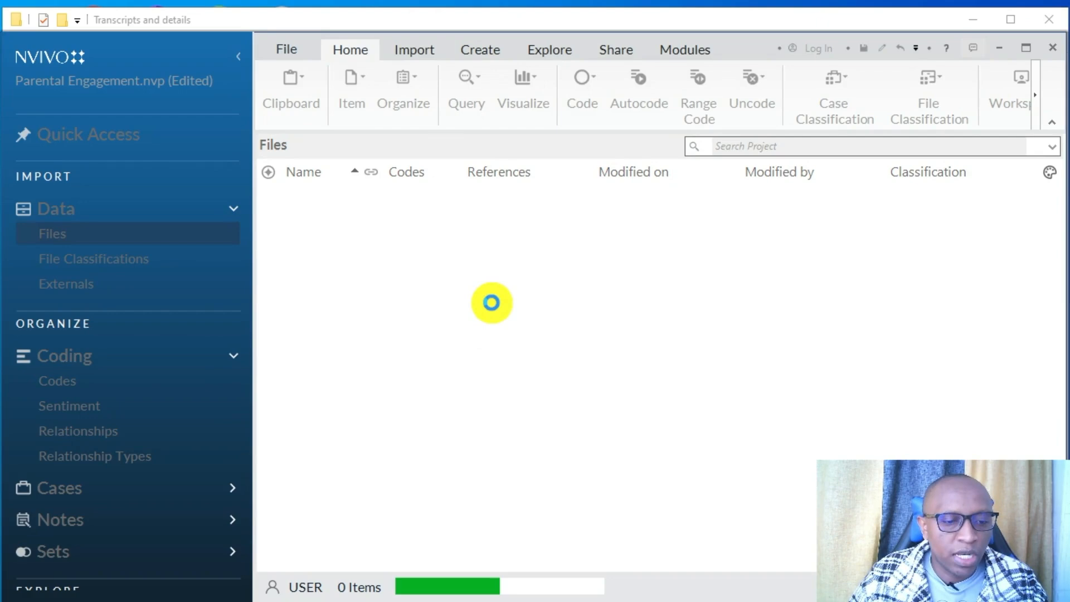
click(410, 53)
click(407, 100)
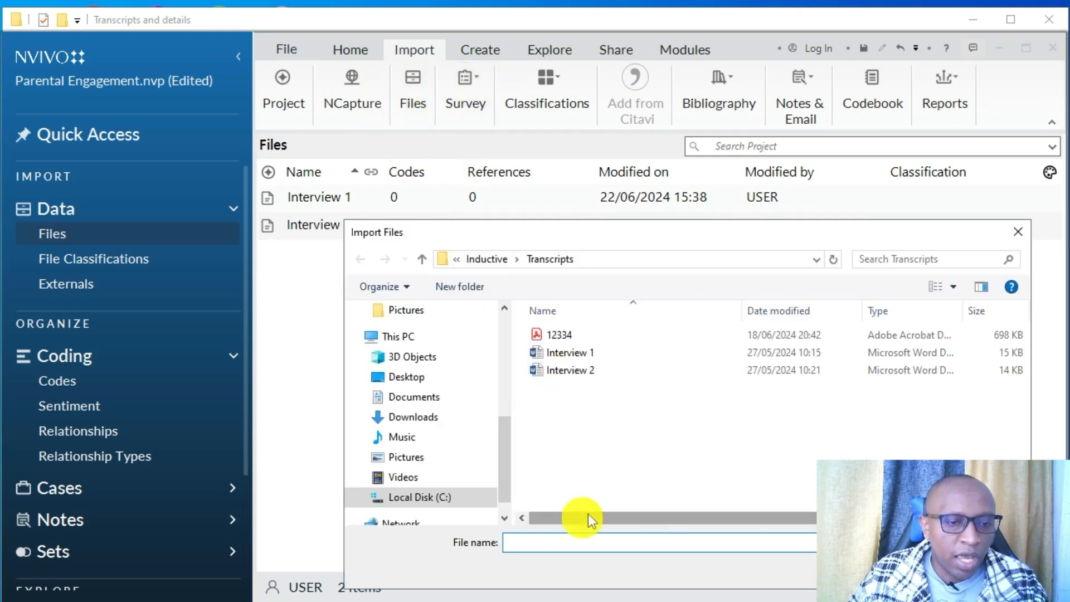
click(985, 569)
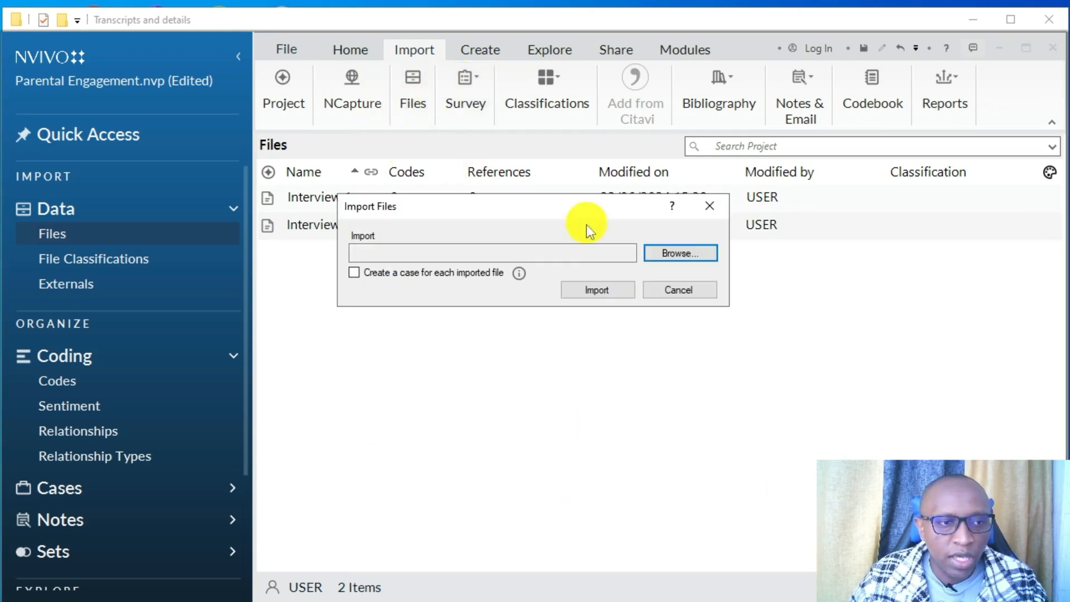
click(687, 286)
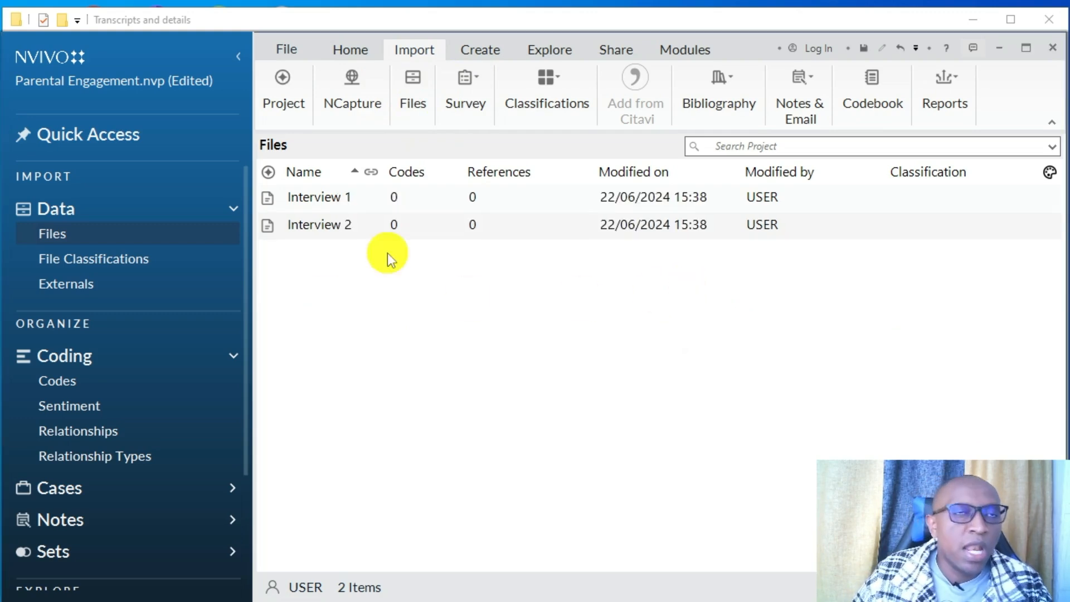
Step: Open the Interview 1 transcript in NVivo and enlarge its reading area by narrowing the file list and extending the window
click(313, 202)
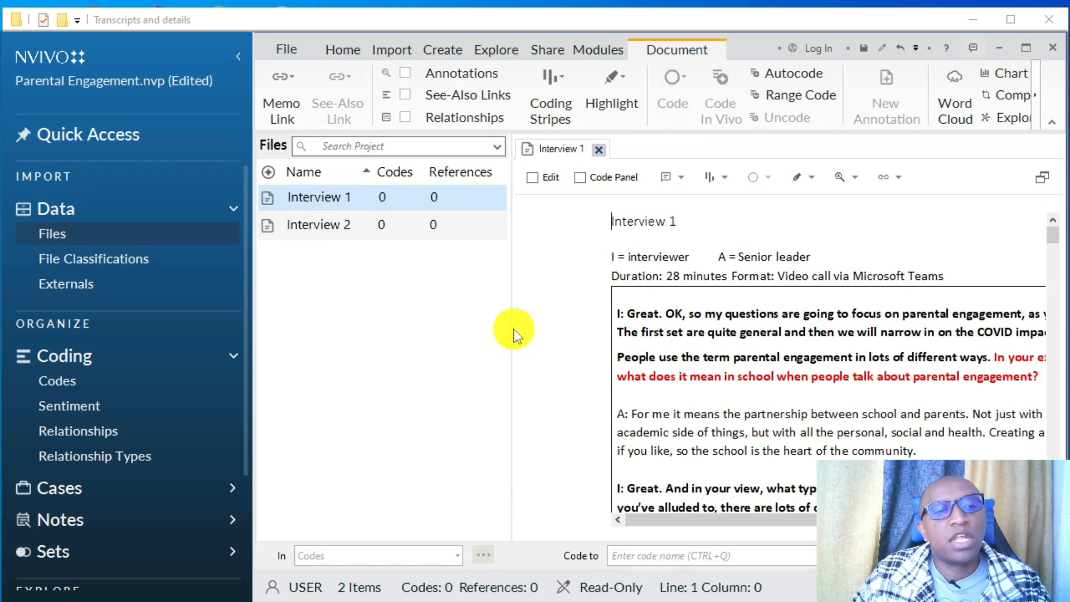
drag(512, 328, 423, 313)
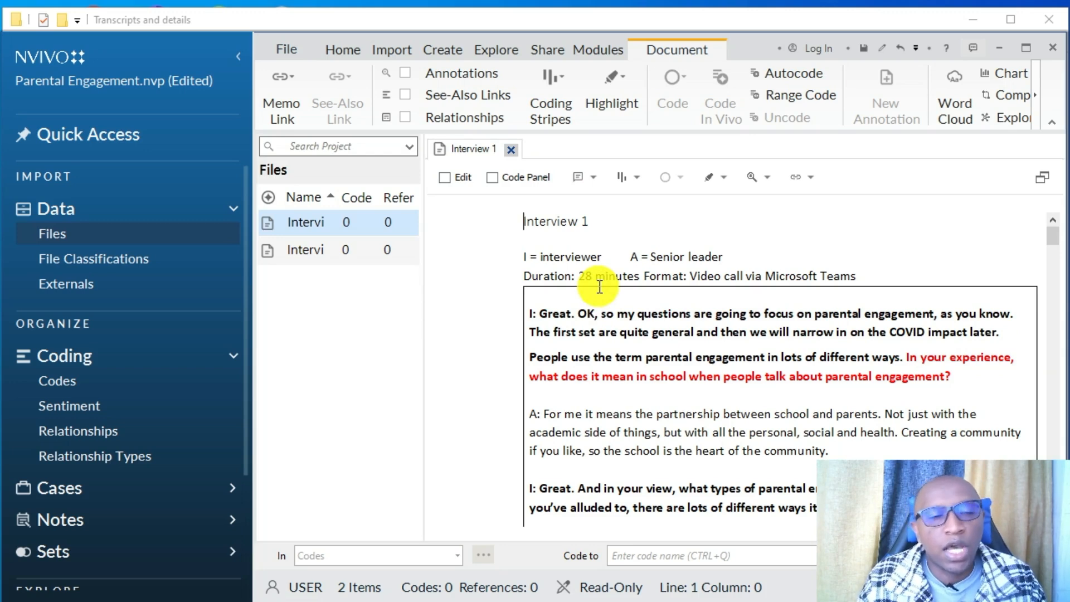
drag(431, 32, 429, 9)
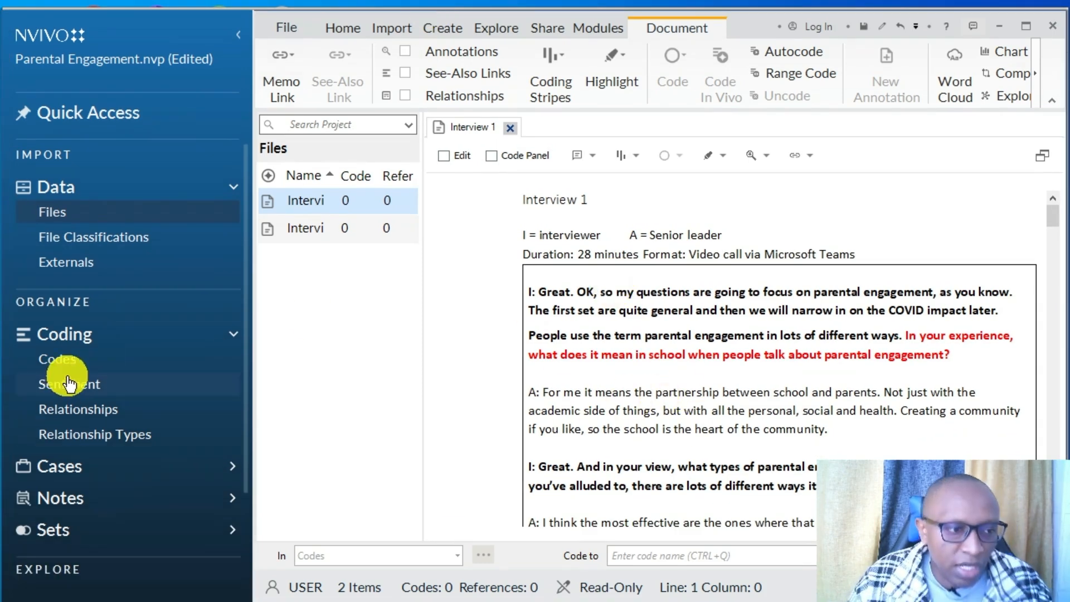
Step: Show the project's Codes list beside the transcript and dismiss its introductory text
click(42, 358)
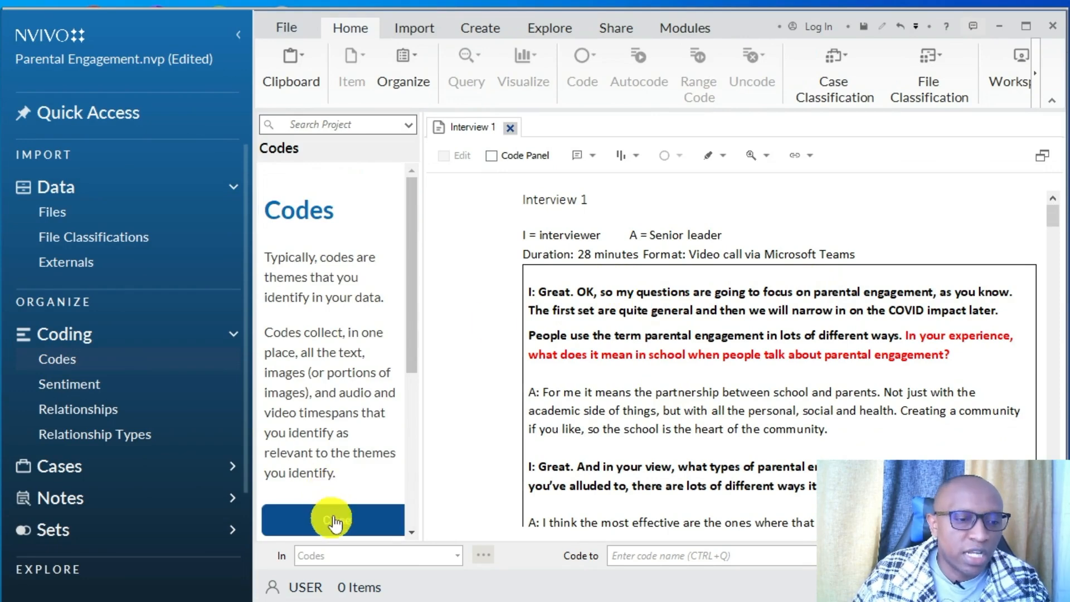
click(332, 521)
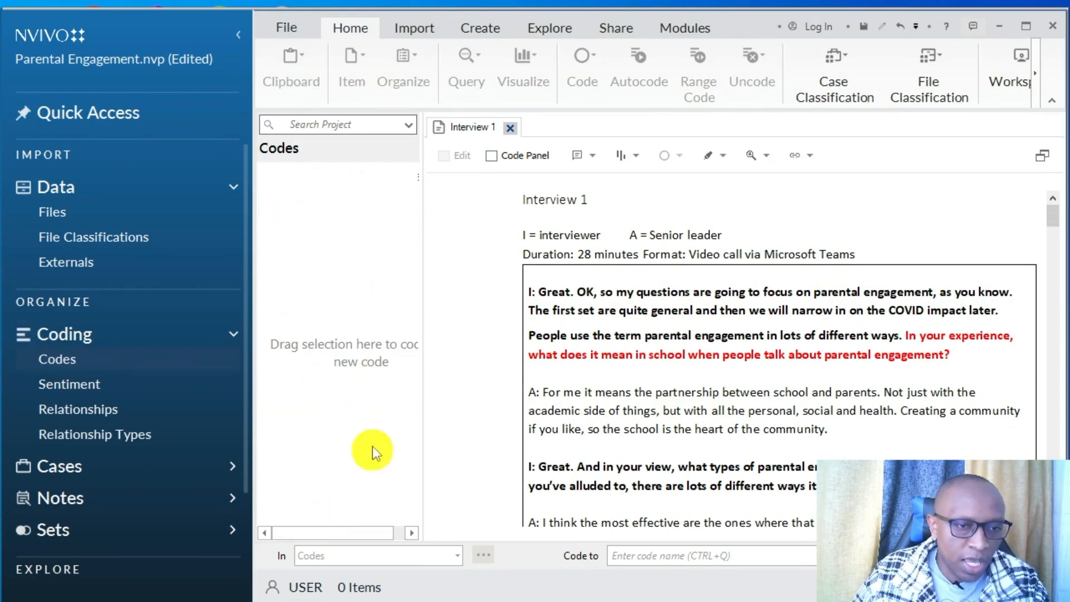
click(57, 359)
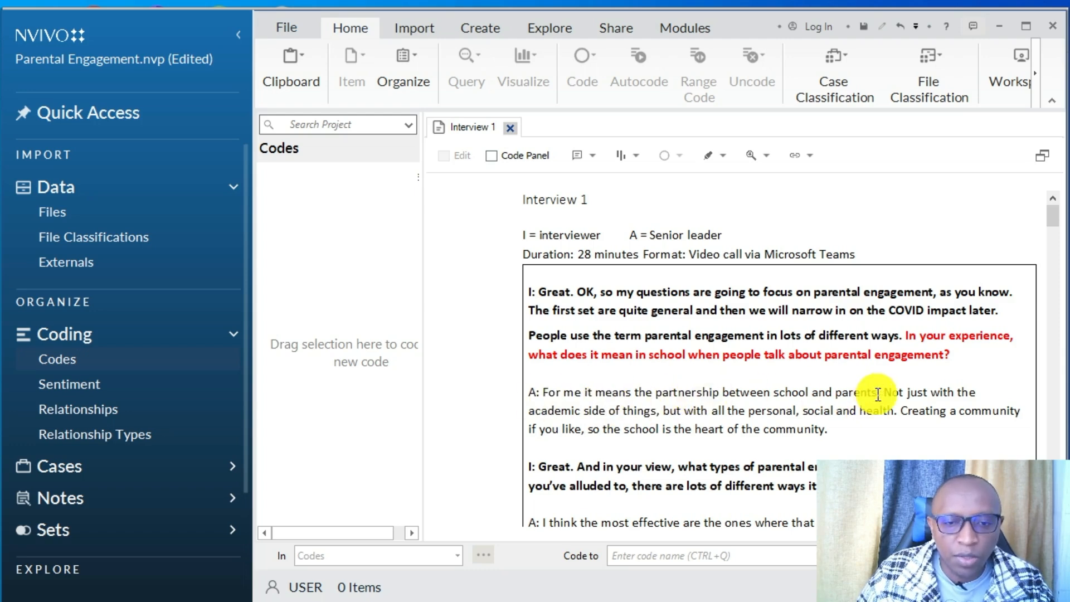
Step: Start a new code from the Interview 1 passage "For me it means the partnership between school and parents" and switch to Google Docs
drag(884, 394, 538, 383)
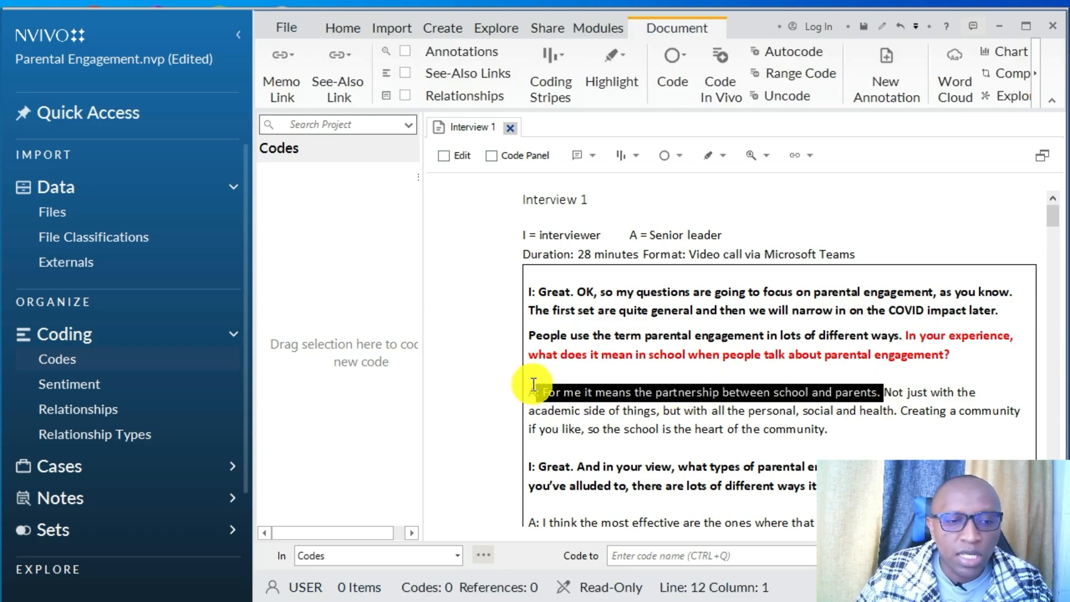
drag(599, 397, 318, 295)
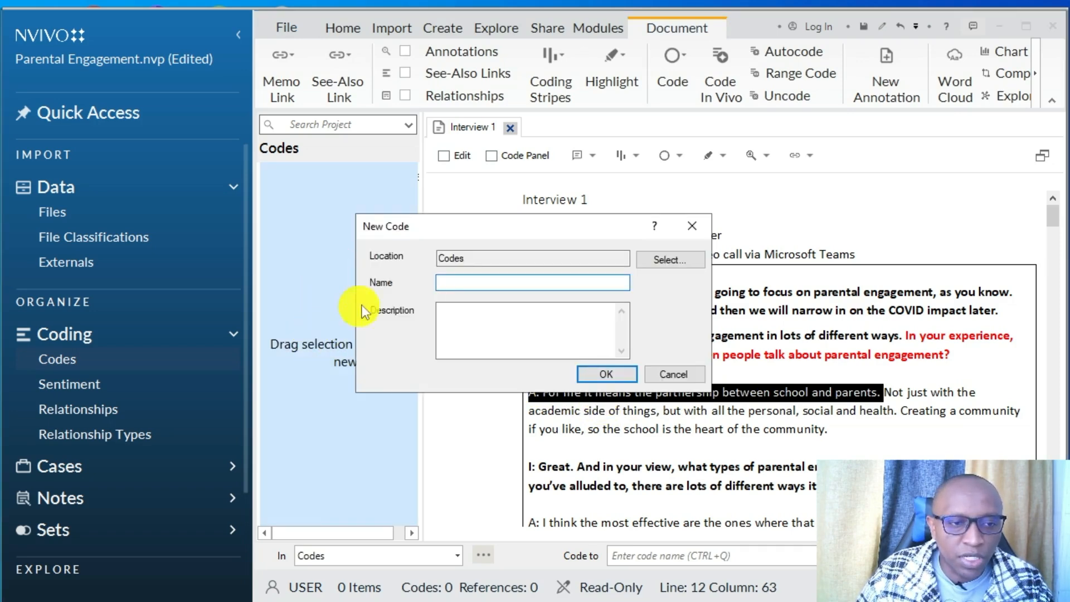
key(alt+Tab)
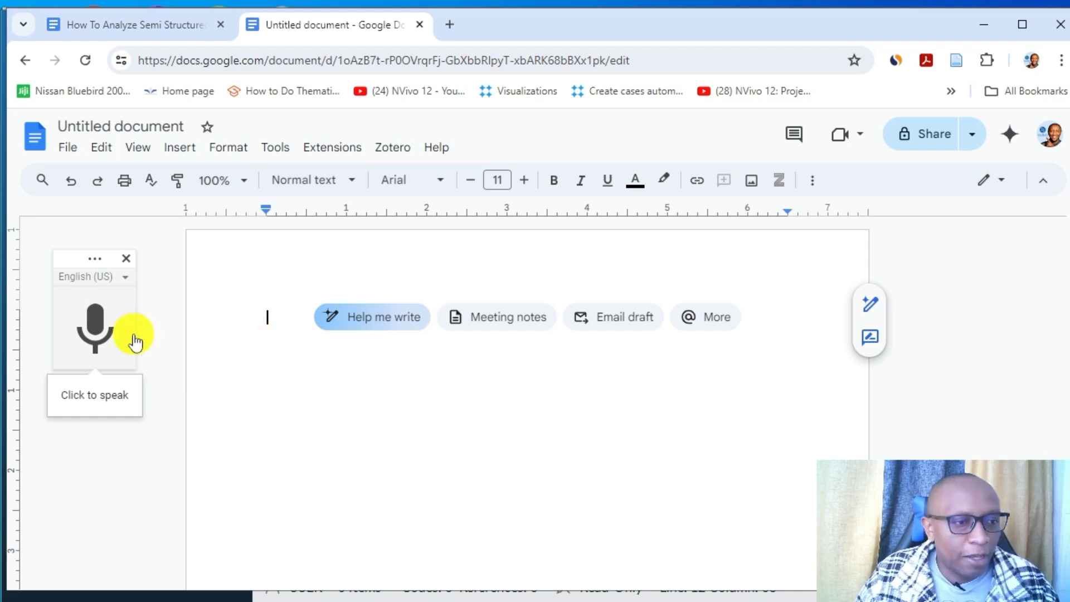
Step: Voice-type "partnership between school and parents" in the blank document, delete the stray words "Voice type", and copy the phrase
click(122, 322)
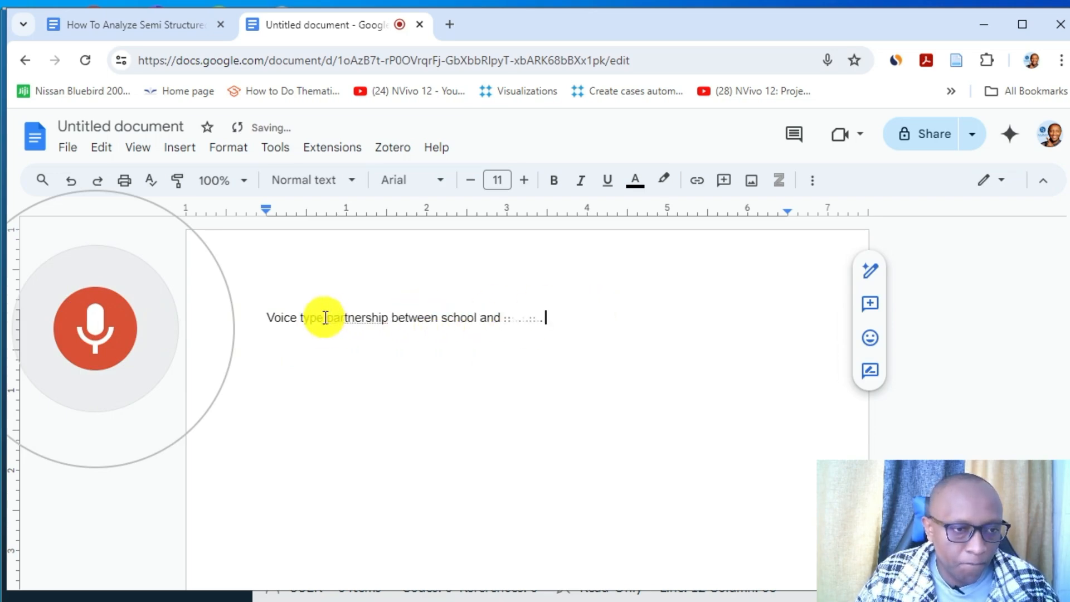
drag(257, 319, 323, 324)
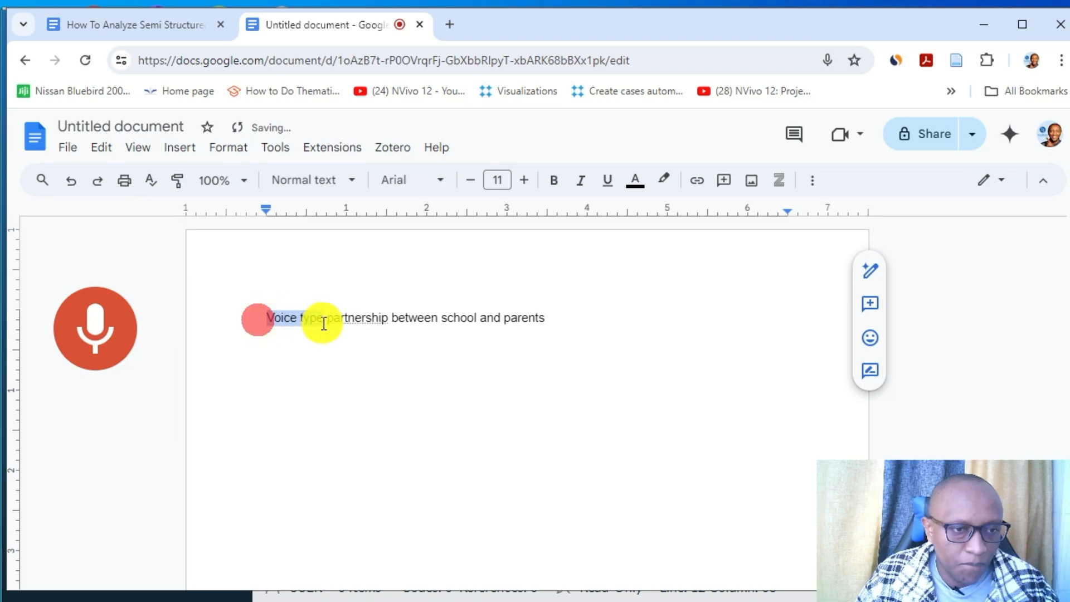
key(BackSpace)
drag(243, 317, 557, 319)
right_click(435, 318)
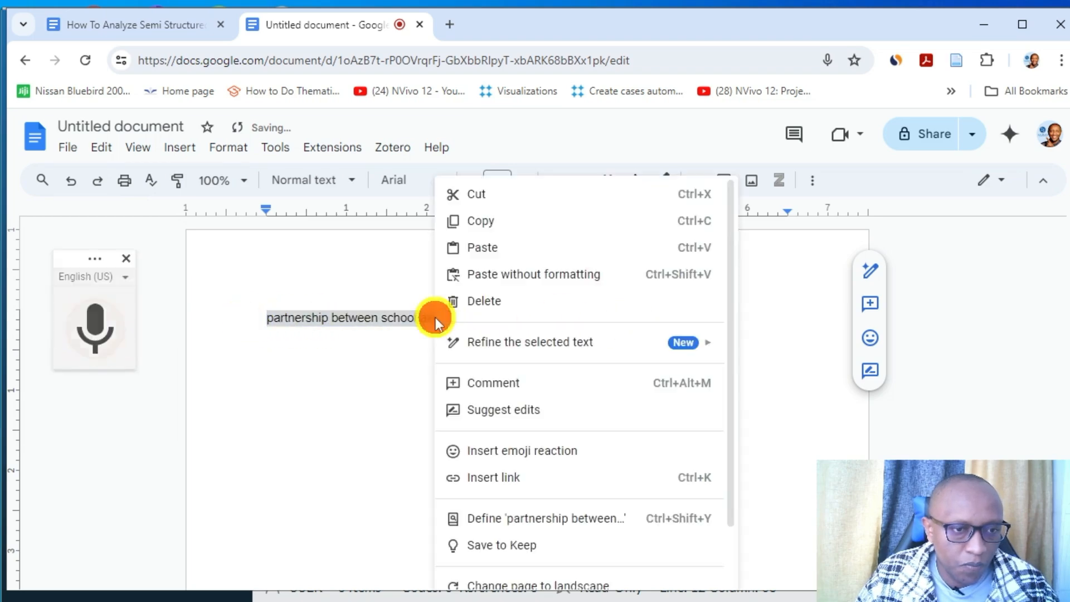
click(492, 223)
Step: Return to NVivo, name the new code "Partnership between school and parents" using the copied phrase with a capital P, and create it
click(983, 25)
right_click(529, 279)
click(561, 347)
click(444, 278)
key(BackSpace)
text(P)
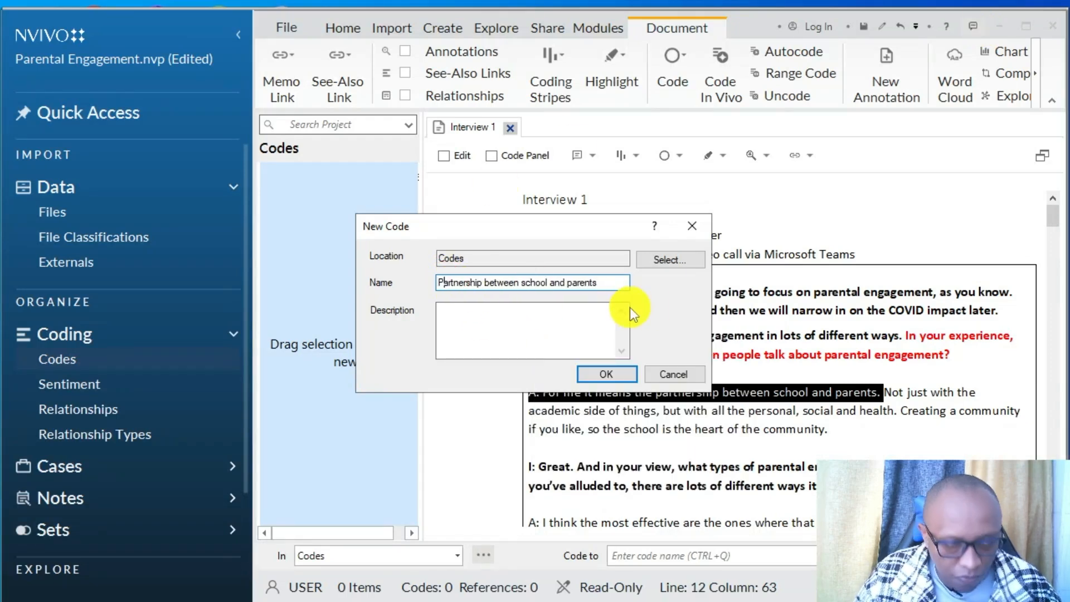
click(613, 372)
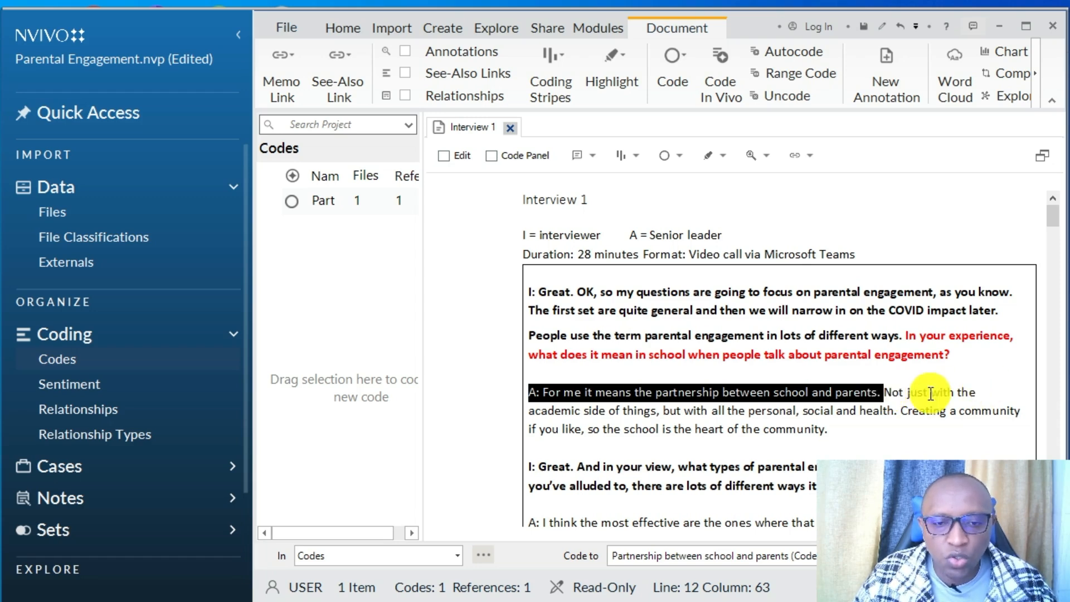
Step: Select the passage "Not just with the academic side of things...", then dictate "Holistic partnership between school and parents" in Google Docs and copy it
drag(885, 393, 892, 411)
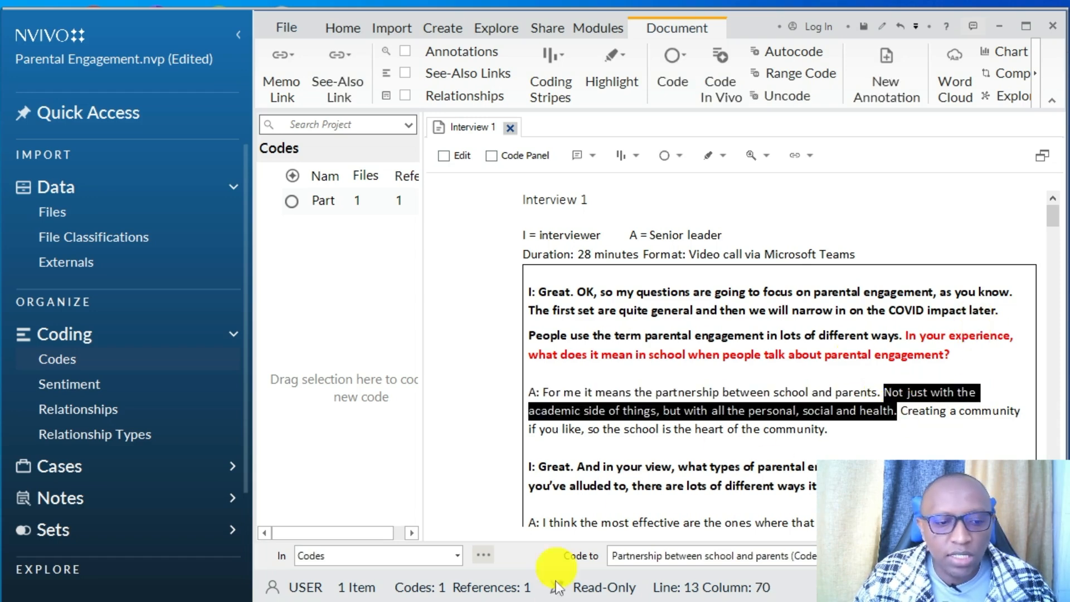
click(95, 323)
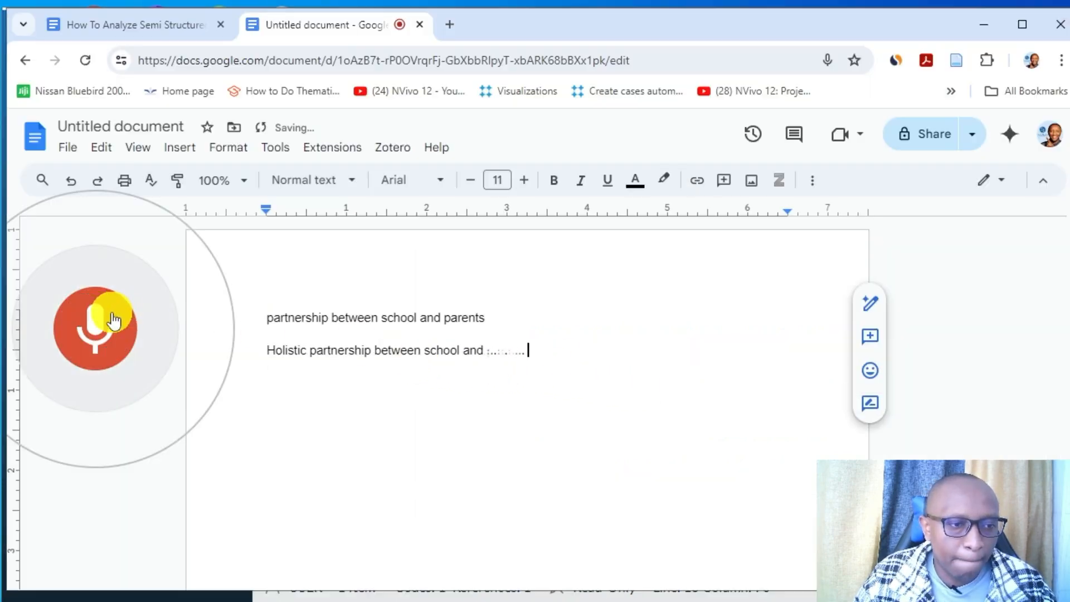
click(100, 325)
click(241, 351)
drag(313, 363, 486, 353)
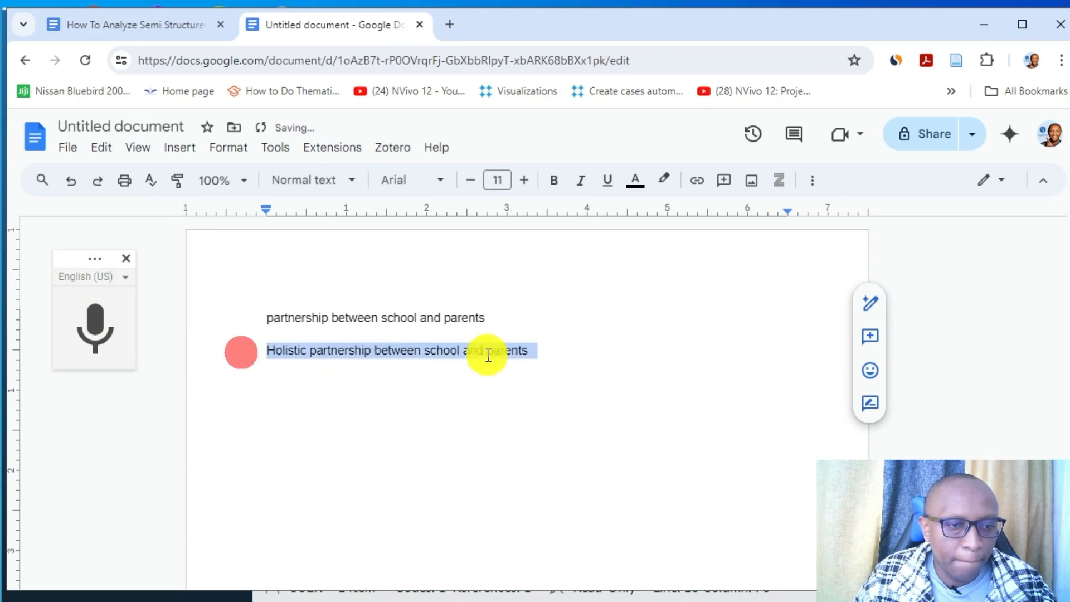
right_click(486, 354)
click(549, 219)
Step: Return to NVivo and code the selected passage to a new code named "Holistic partnership between school and parents"
click(983, 24)
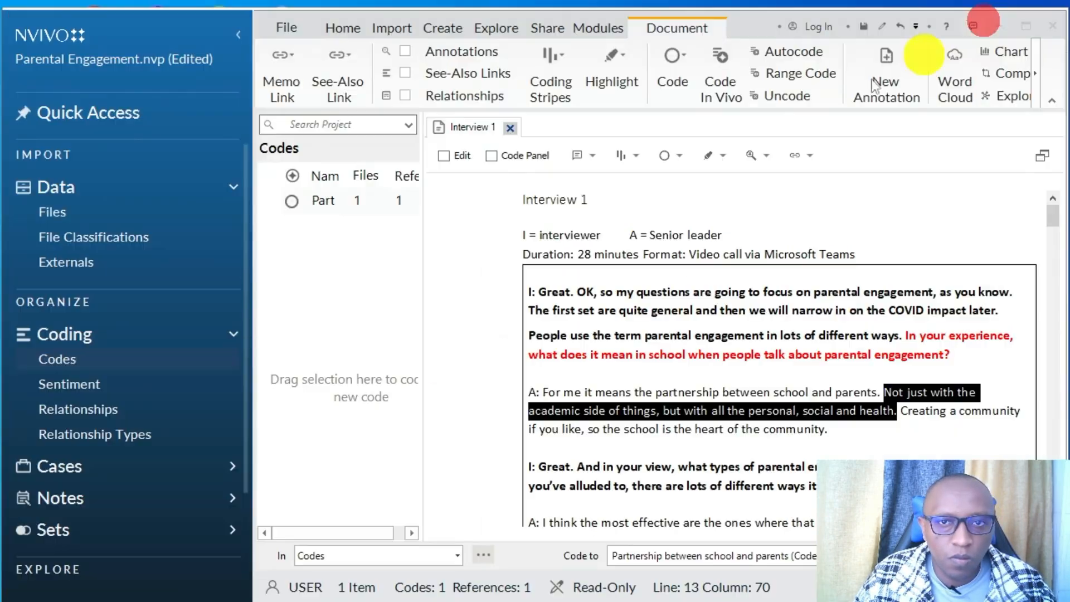
right_click(373, 292)
click(785, 411)
drag(263, 334, 296, 294)
right_click(477, 281)
click(517, 352)
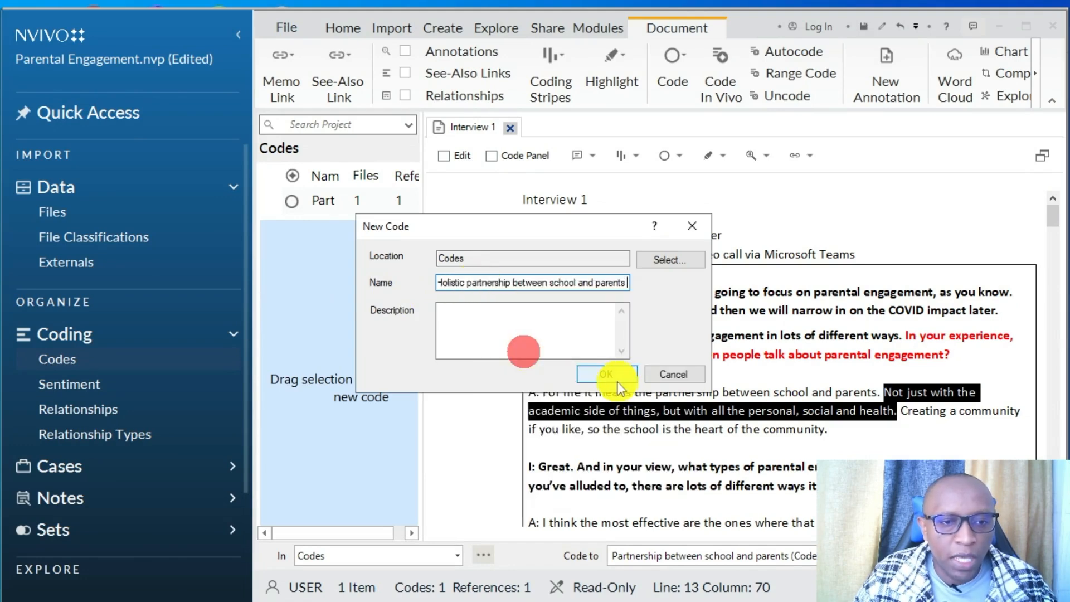
click(616, 374)
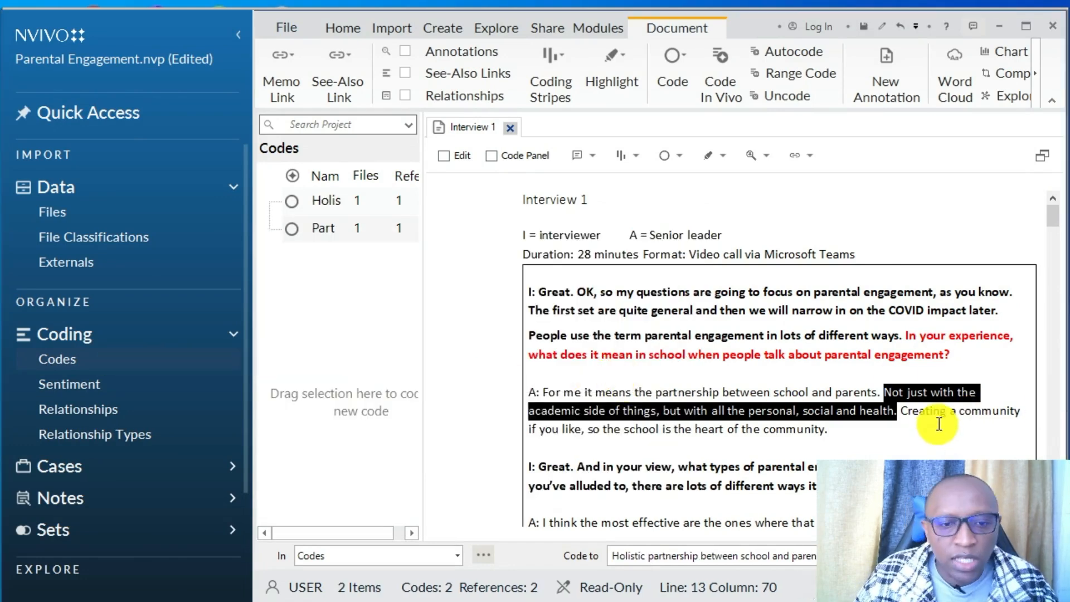
Step: Select the "Creating a community if you like..." passage, then dictate "Creating a community with the school at the center of the community" in Google Docs and copy it
drag(903, 410, 690, 443)
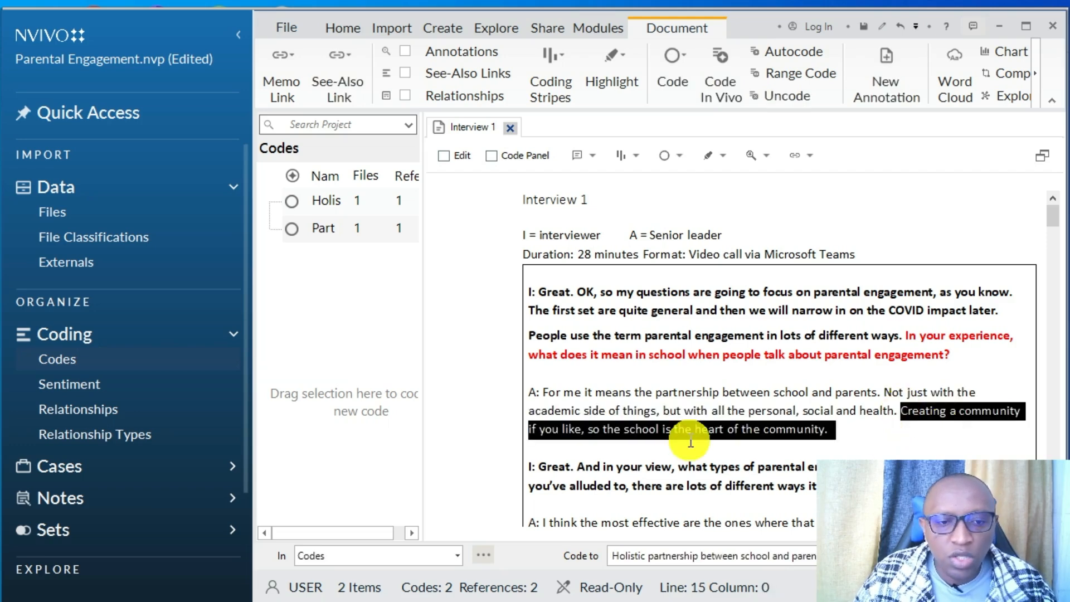
drag(415, 351, 413, 353)
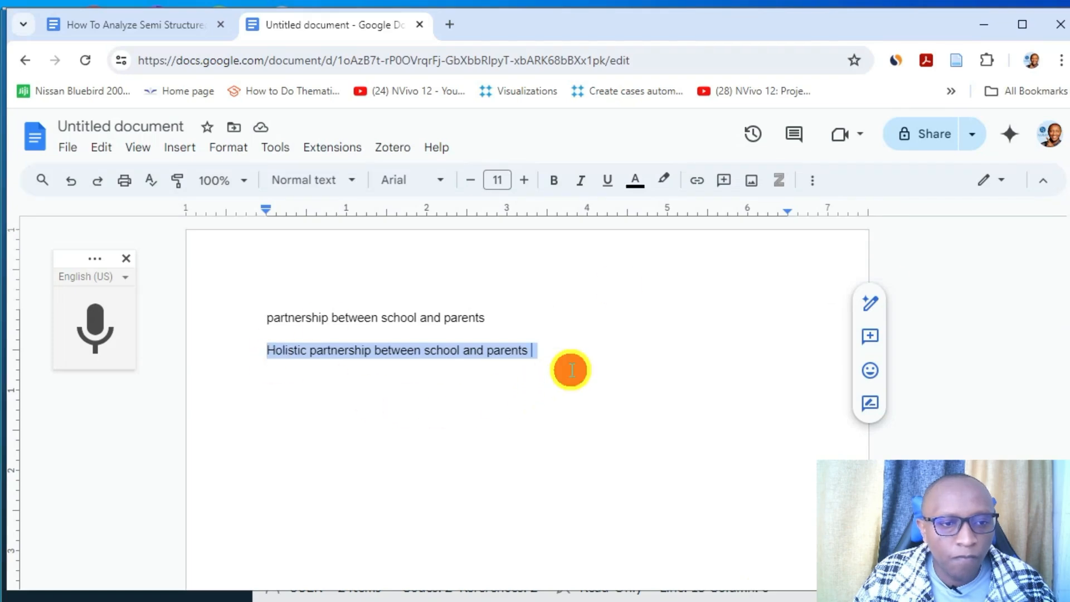
click(569, 369)
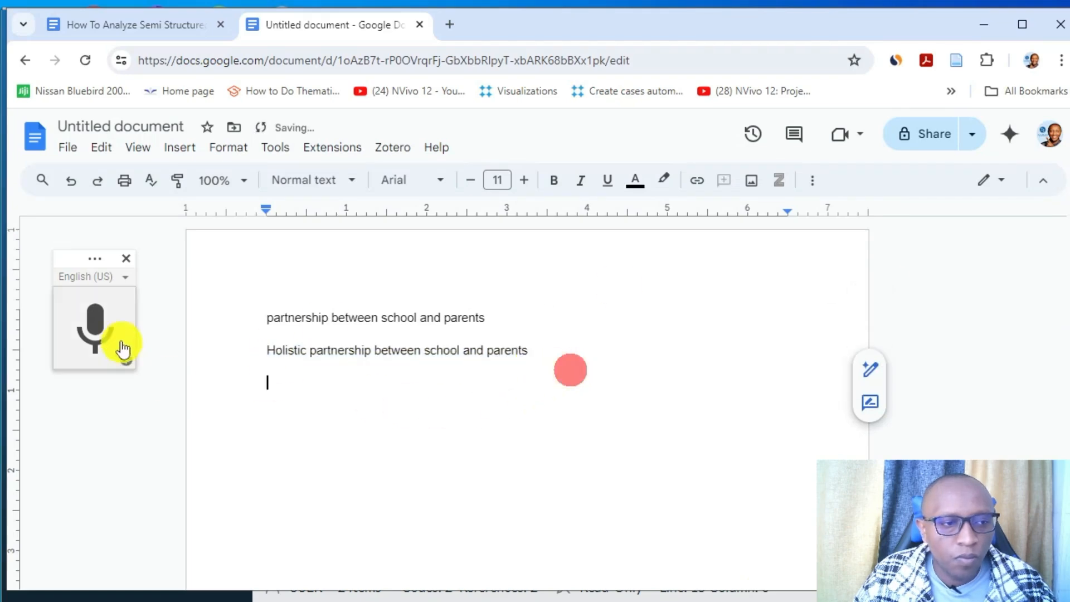
click(123, 349)
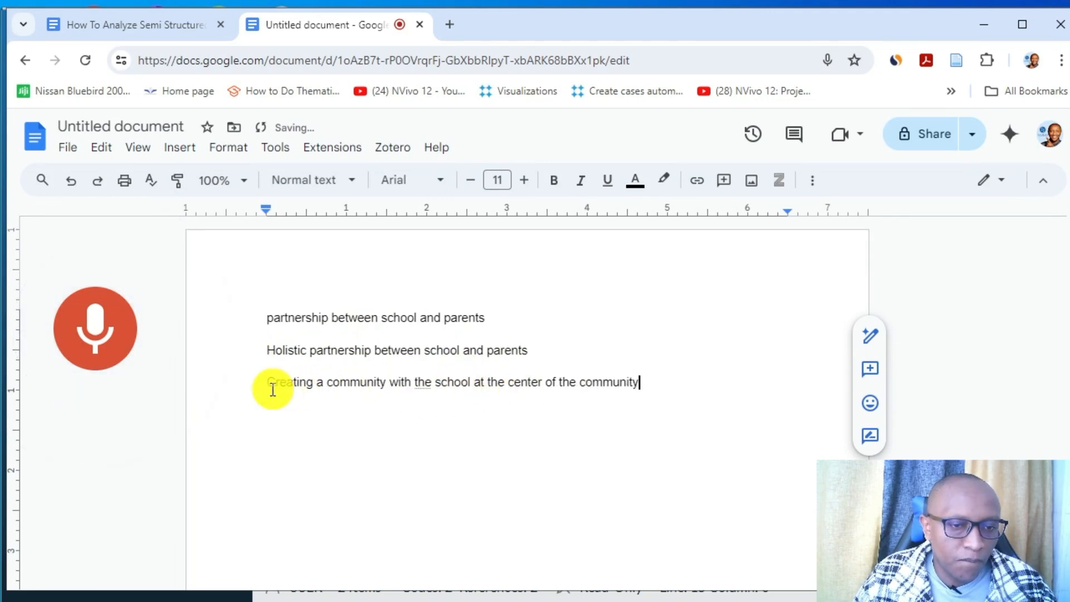
drag(249, 387, 553, 398)
right_click(560, 396)
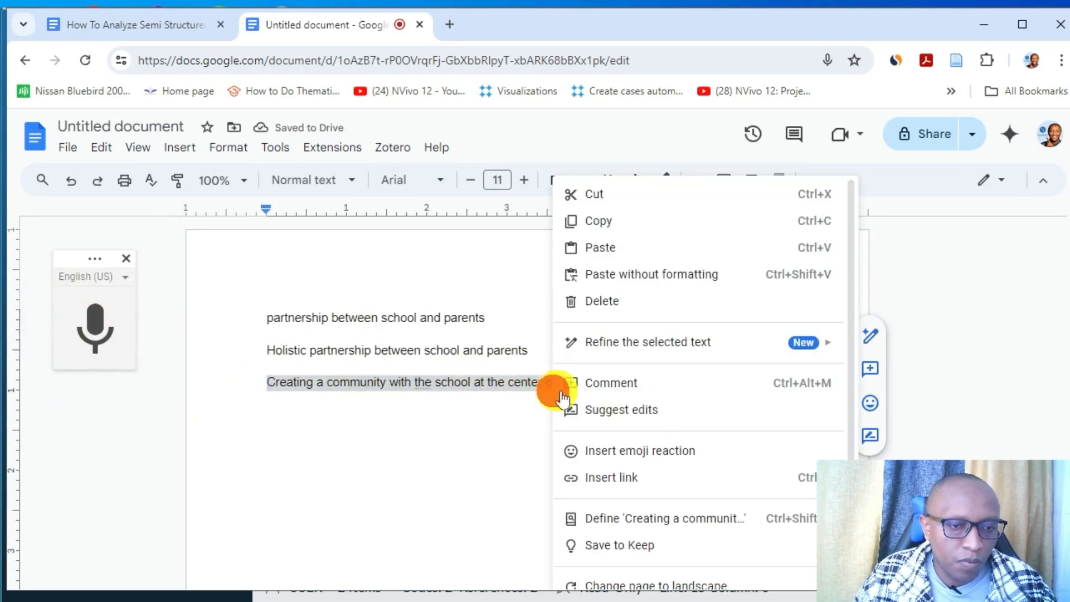
click(597, 221)
Step: Return to NVivo and create the passage's new code named "Creating a community with the school at the center of the community"
click(982, 24)
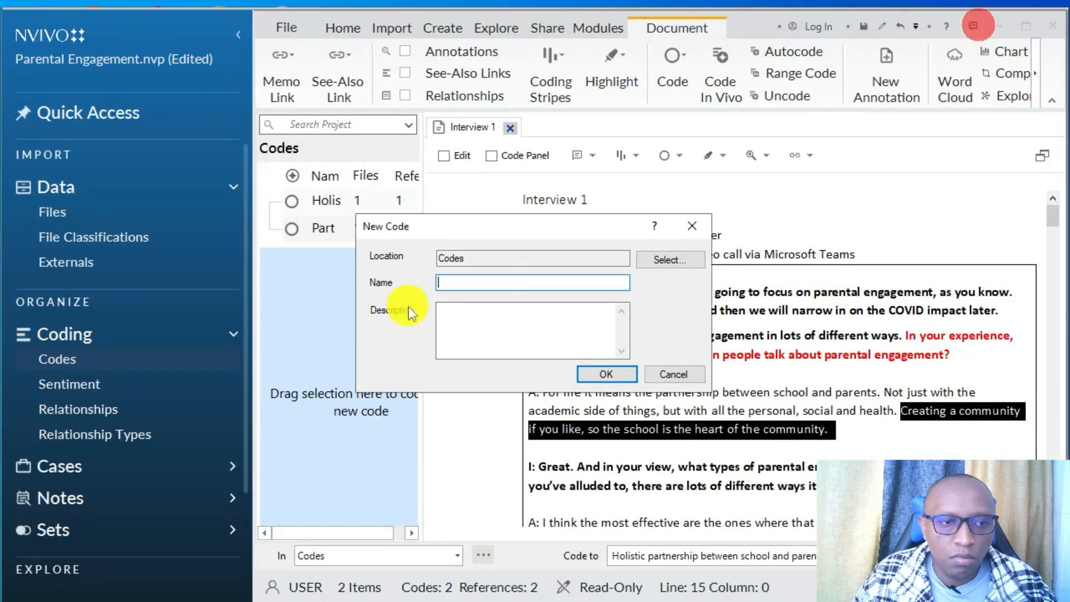
right_click(491, 280)
click(550, 350)
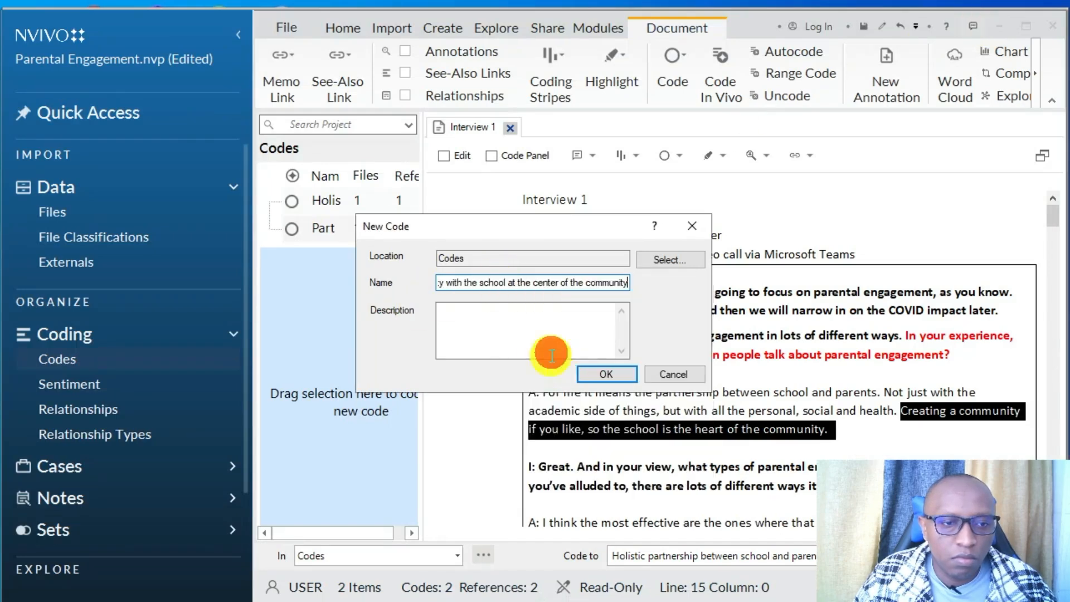
click(586, 373)
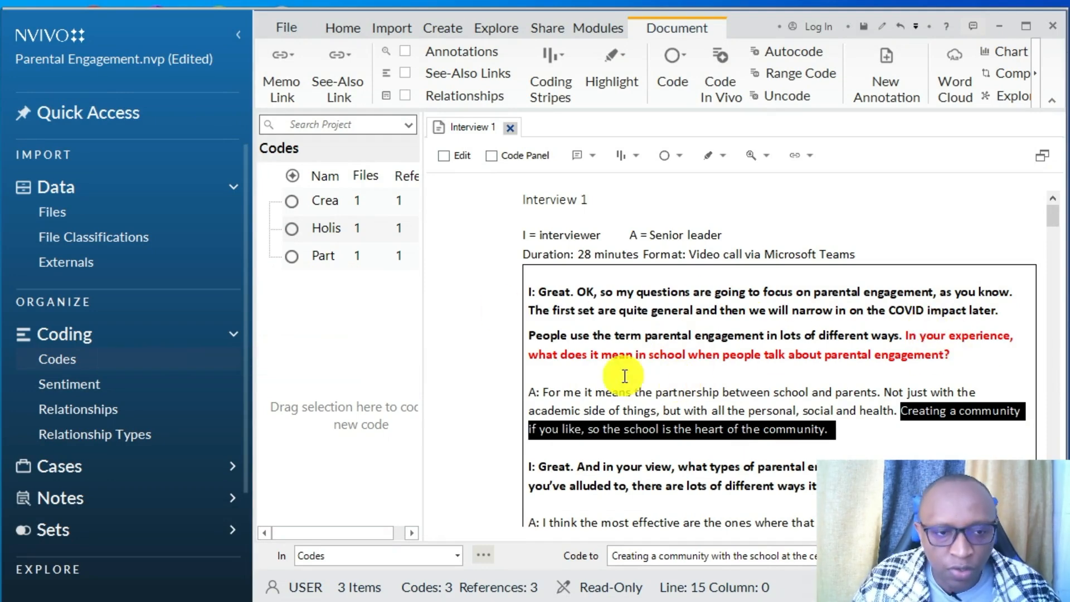
Step: Collapse the navigation pane and widen the Codes list so that more of each code name shows
triple_click(731, 368)
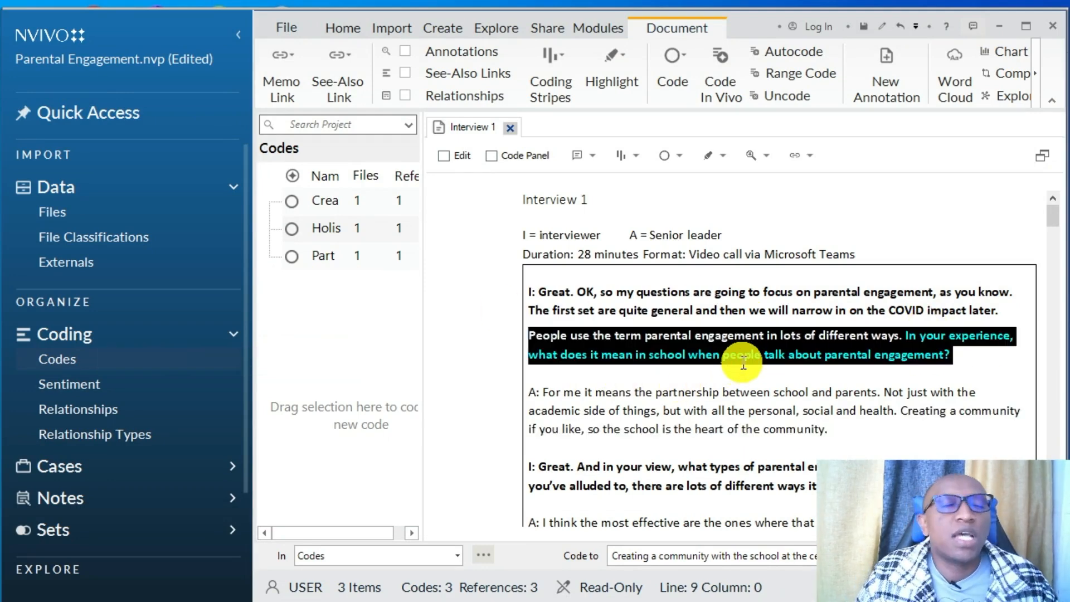
click(592, 392)
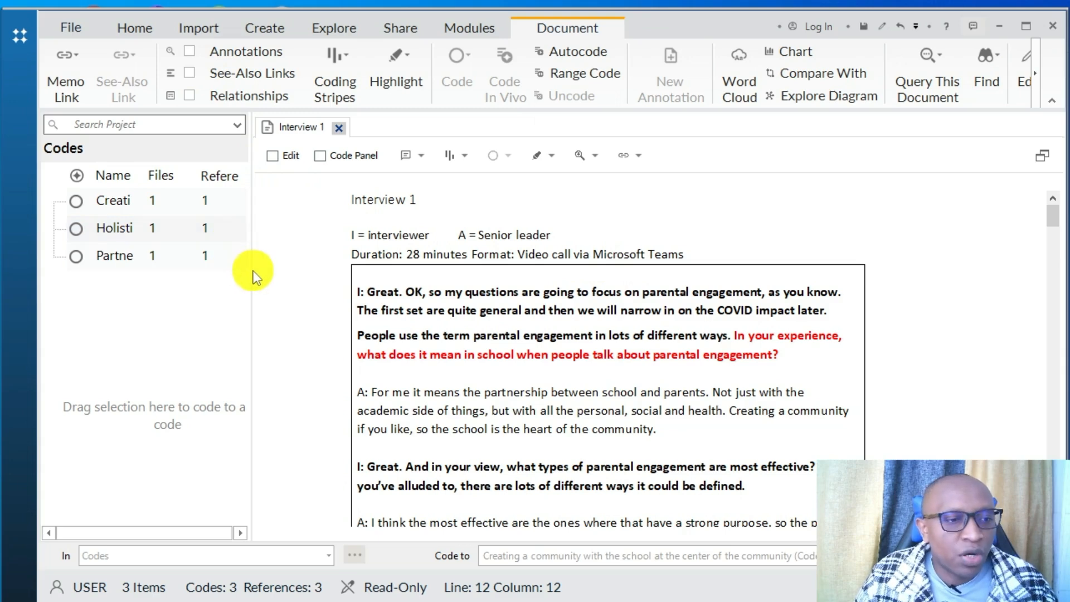
drag(251, 269, 424, 270)
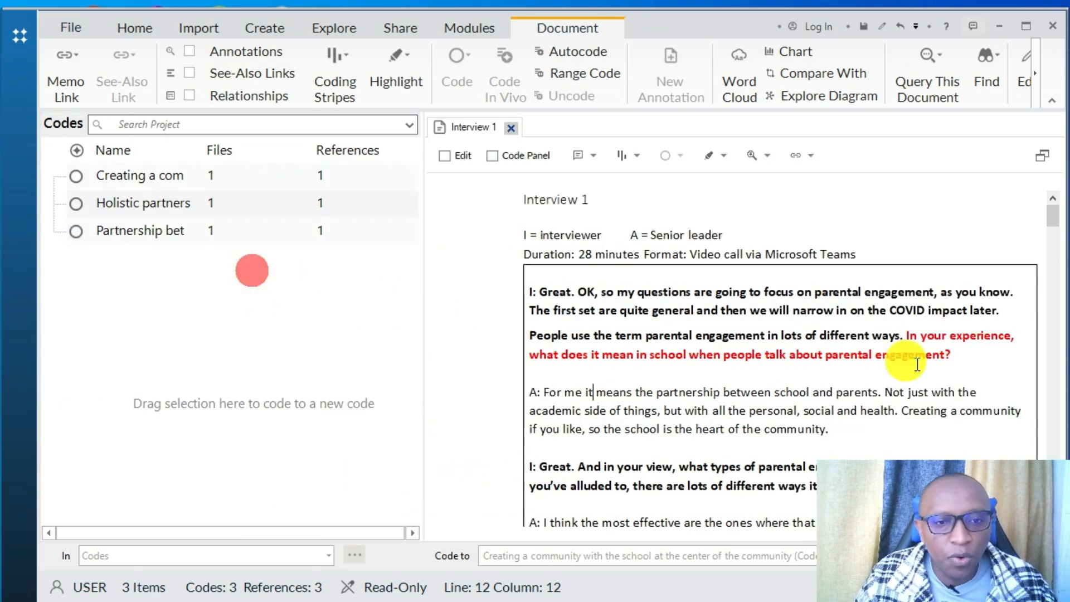
Step: Annotate the interview question about what parental engagement means in school with the text "Red"
drag(978, 357, 522, 329)
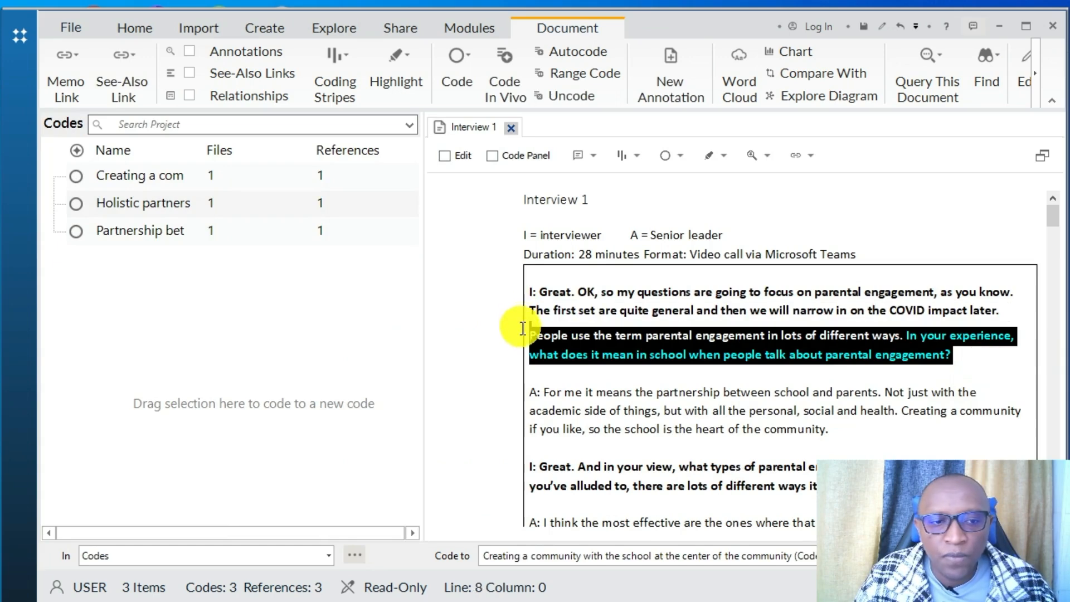
right_click(600, 341)
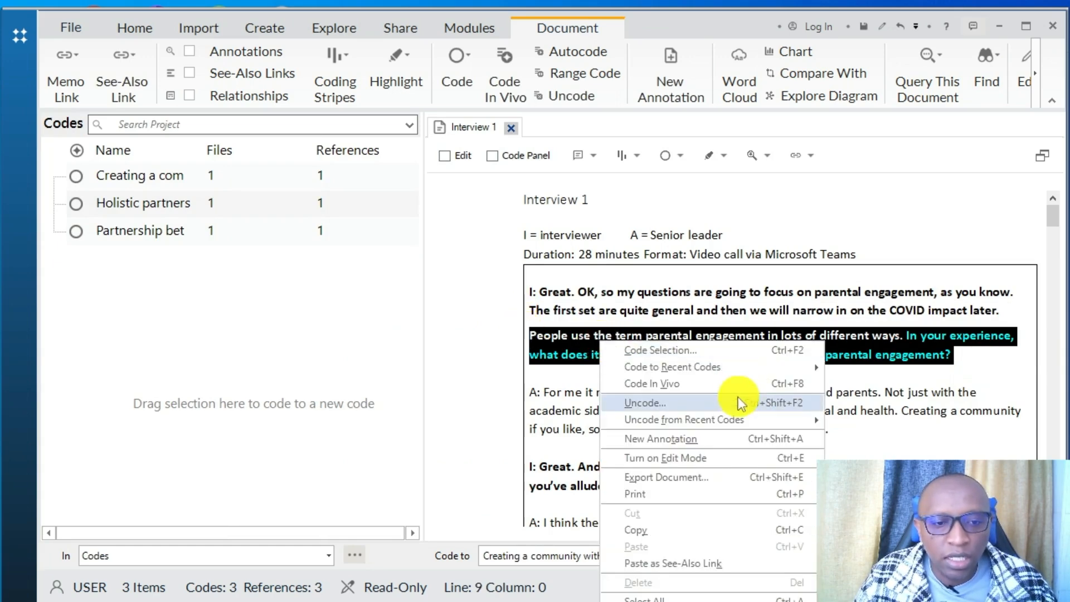
click(730, 440)
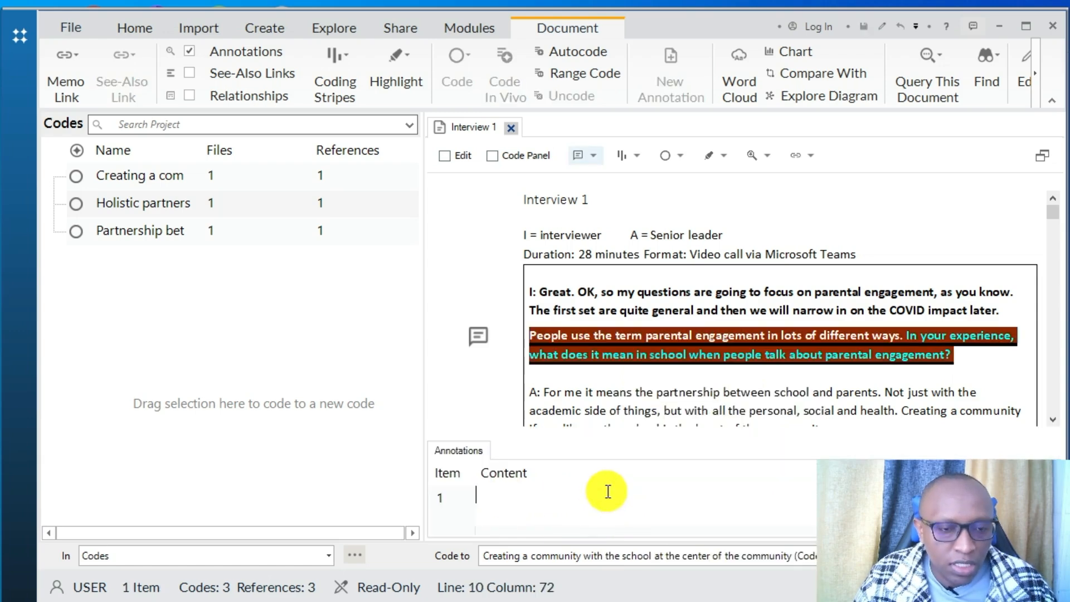
text(Red)
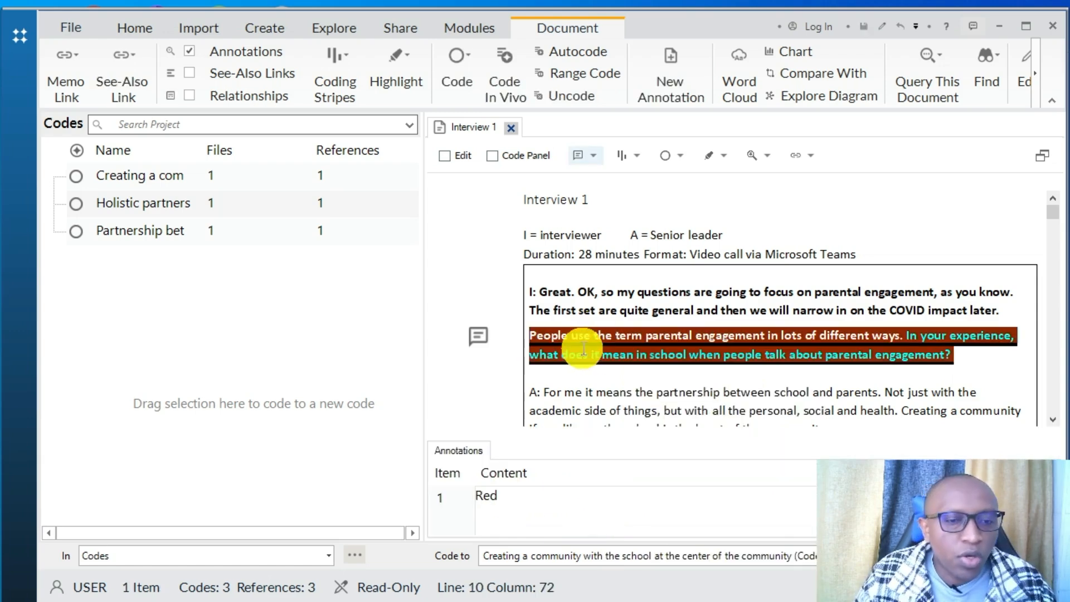
Step: Close the Interview 1 transcript and assign the color Red to the Partnership between school and parents code
click(509, 130)
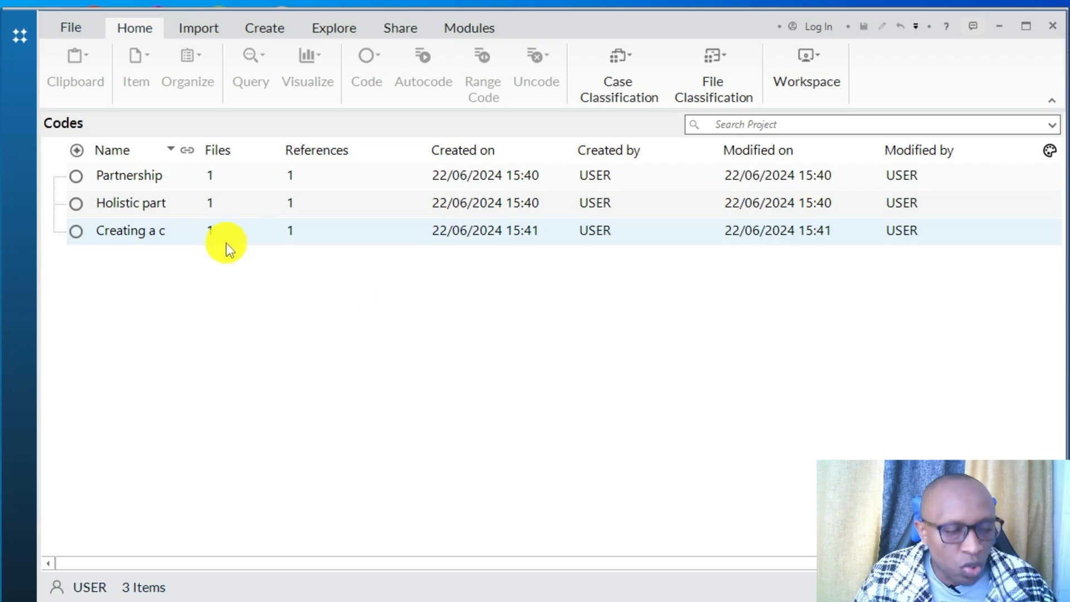
right_click(267, 177)
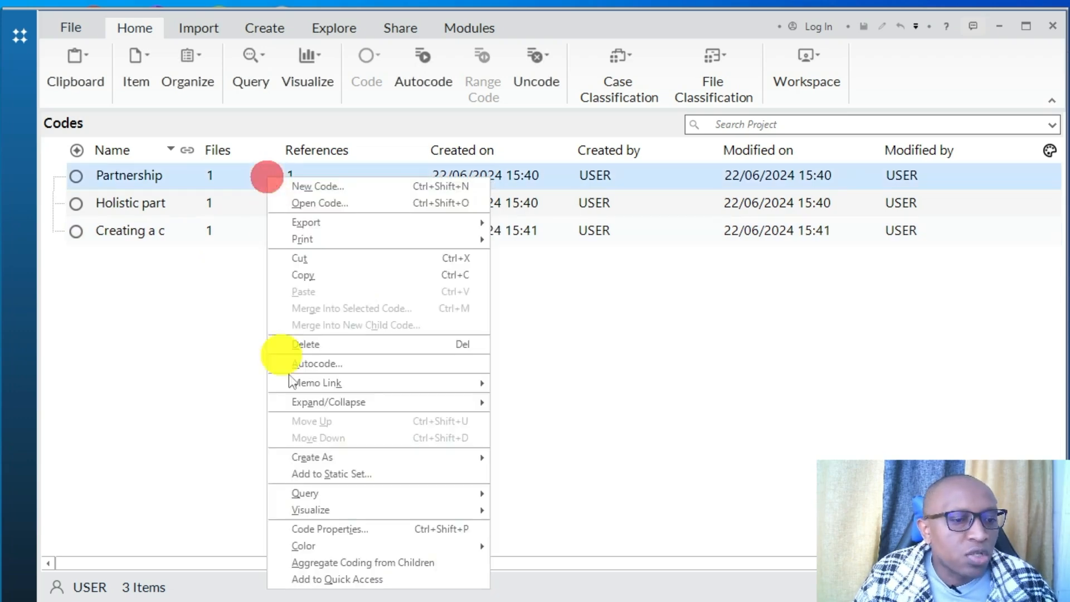
mouse_move(352, 545)
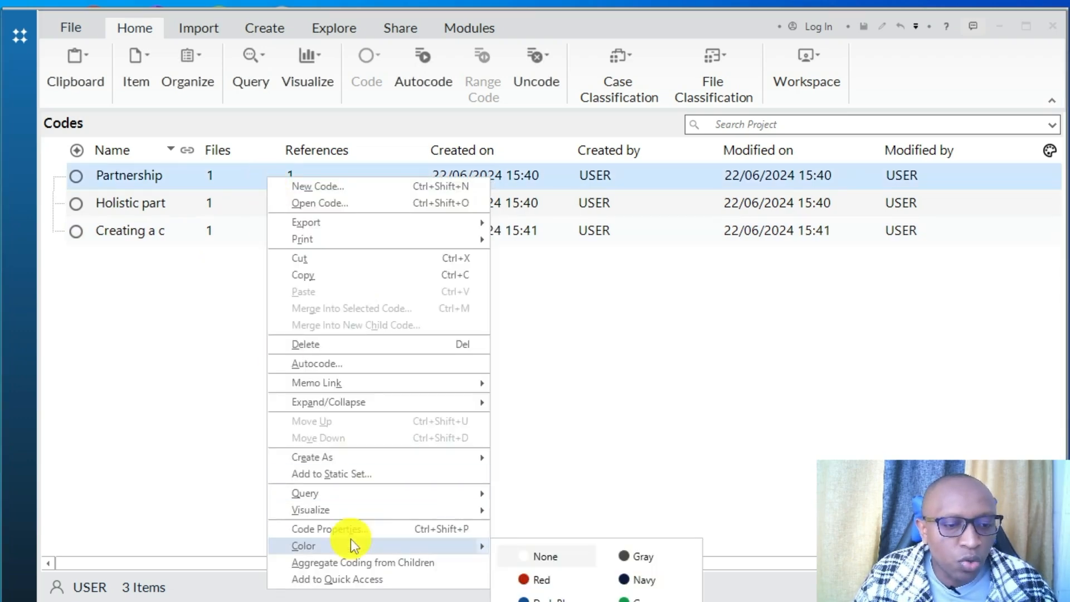
click(549, 578)
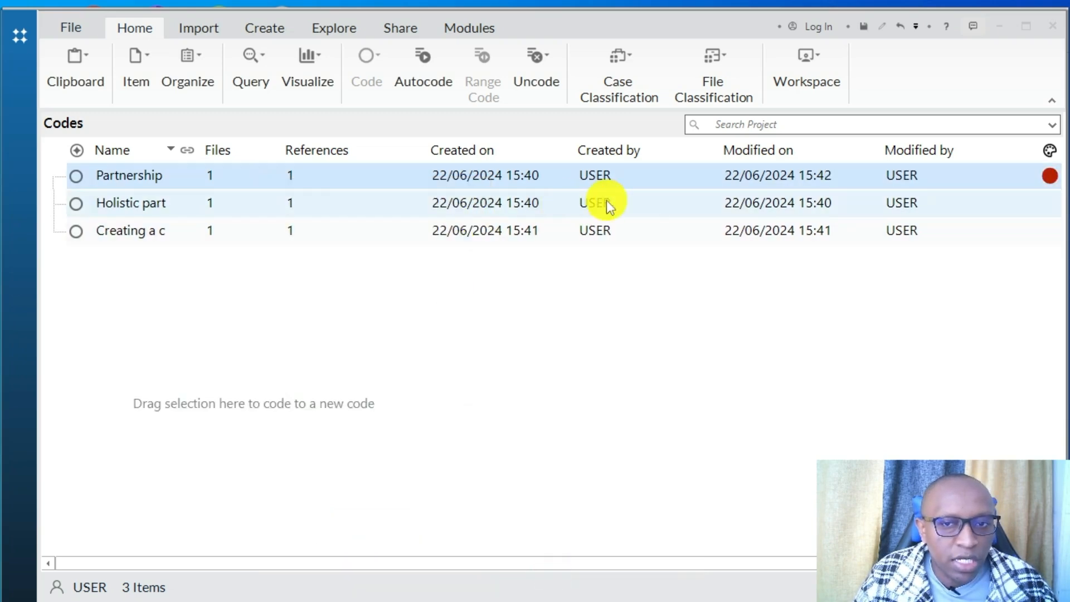
Step: Assign the color Red to the Holistic partnership code and the Creating a community code
right_click(512, 207)
mouse_move(583, 566)
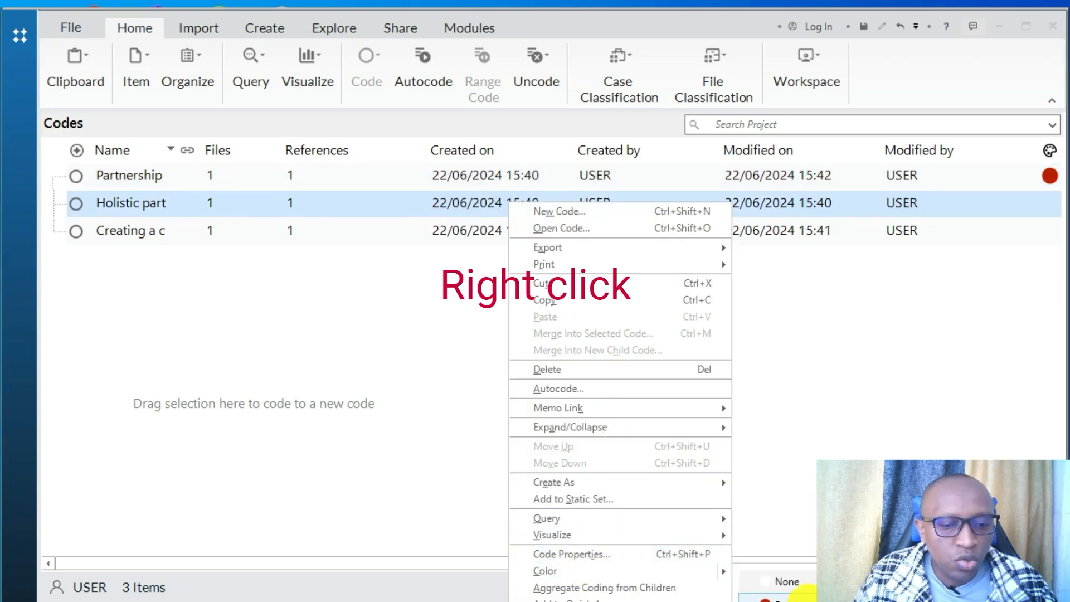
click(783, 598)
right_click(577, 240)
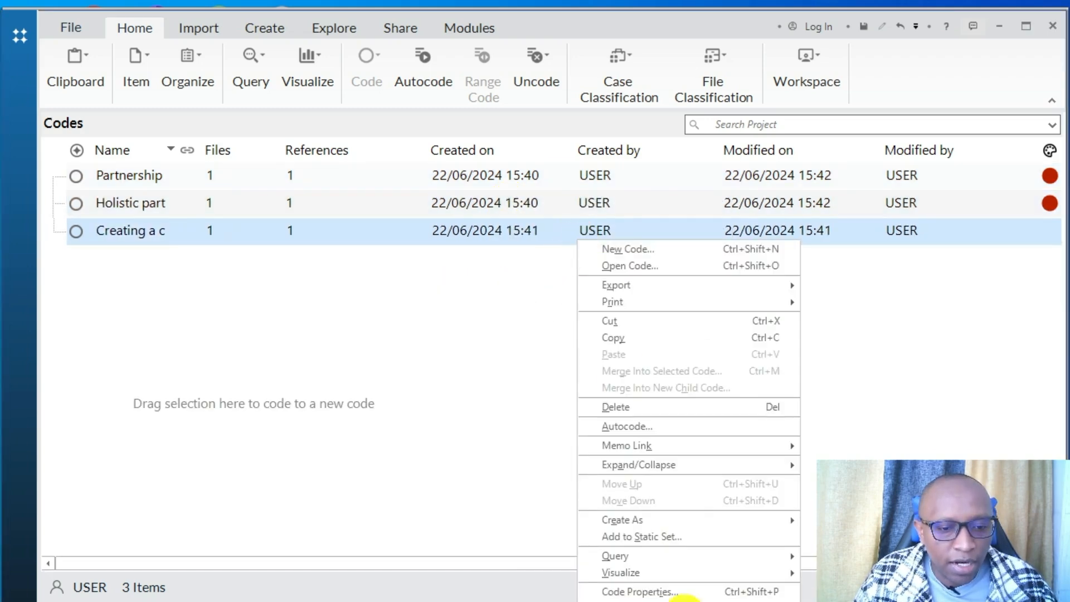
click(805, 590)
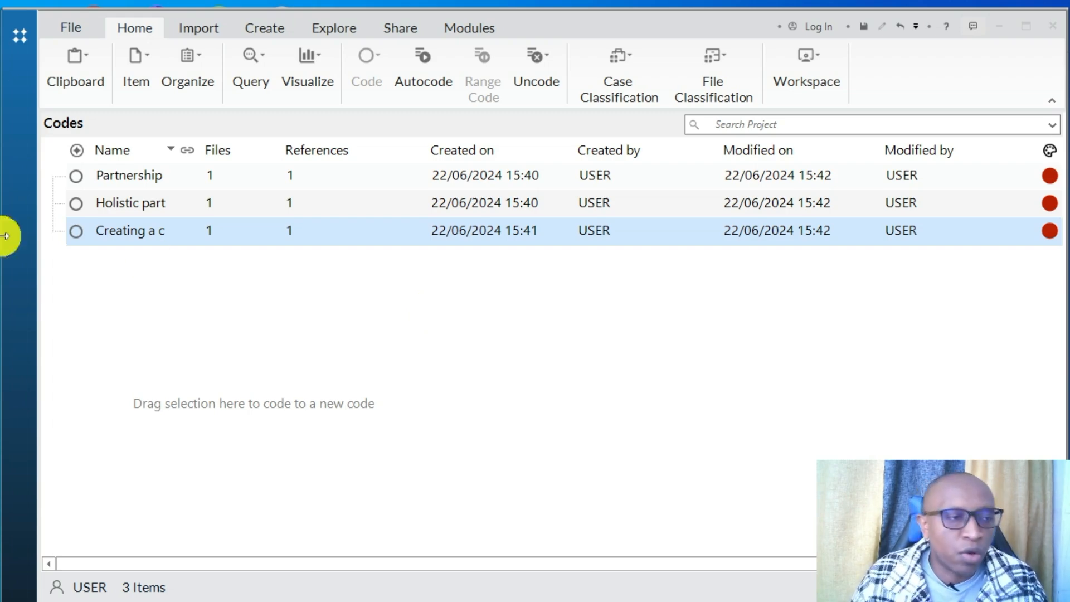
Step: Reopen the Interview 1 transcript at the second interview question with the Codes list beside it, and collapse the navigation pane
click(6, 44)
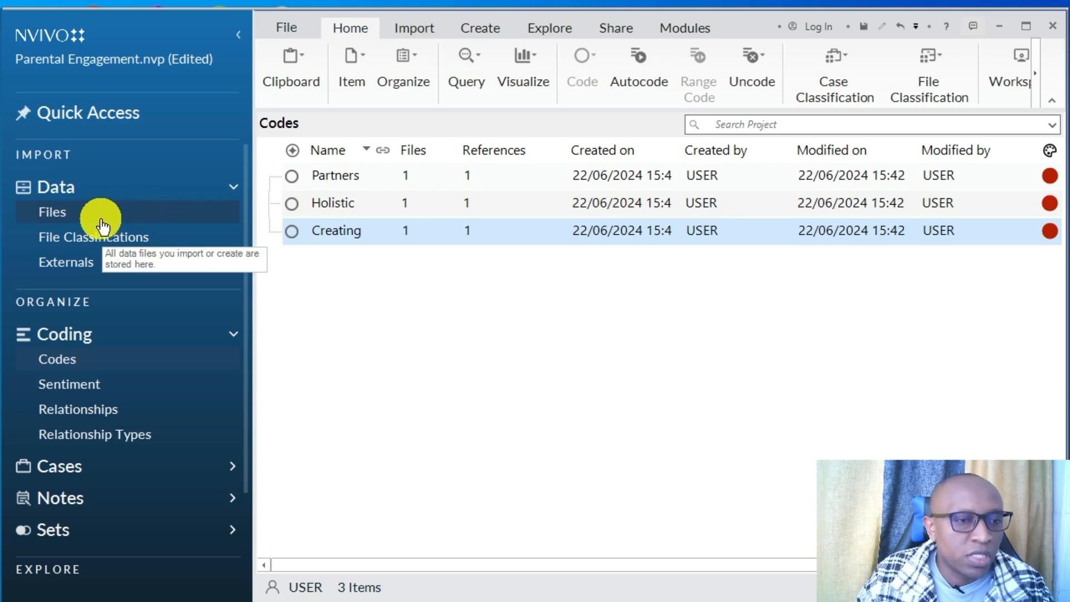
click(101, 217)
double_click(376, 185)
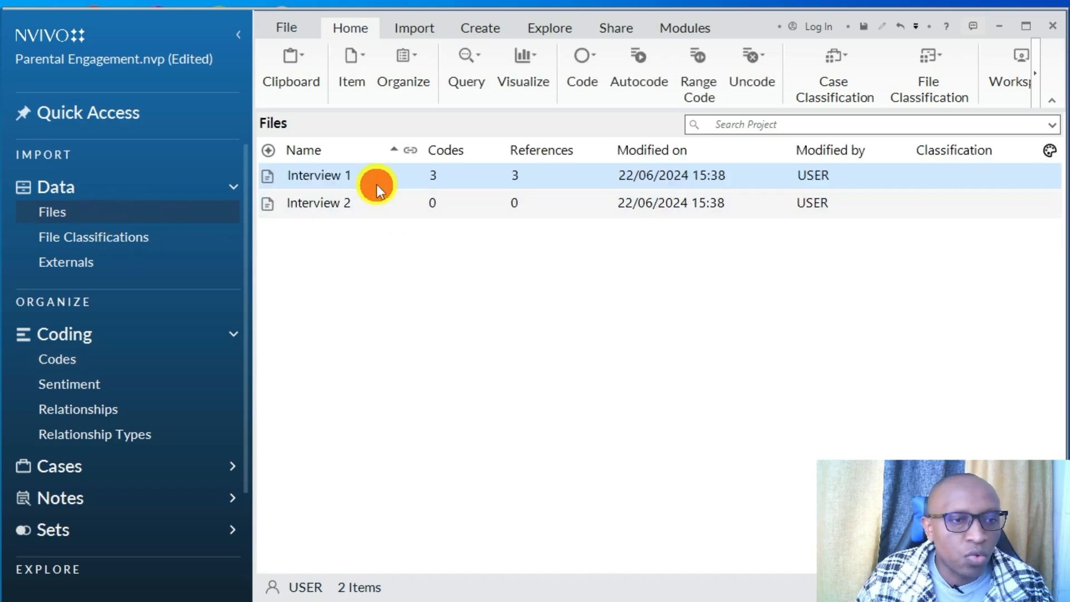
scroll(737, 310, down, 3)
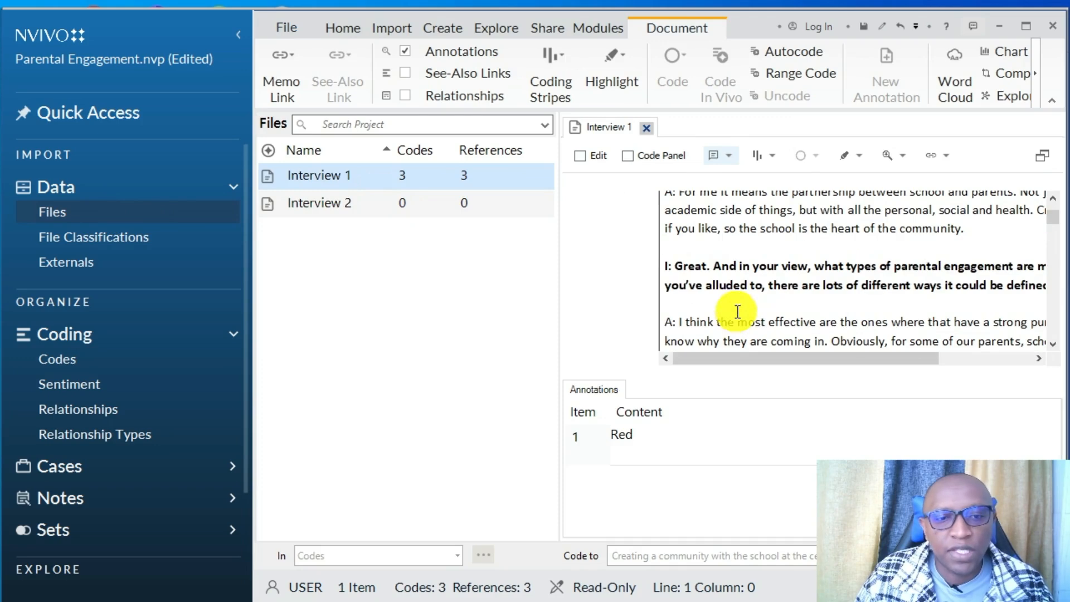
scroll(769, 299, up, 3)
scroll(768, 299, down, 3)
click(61, 359)
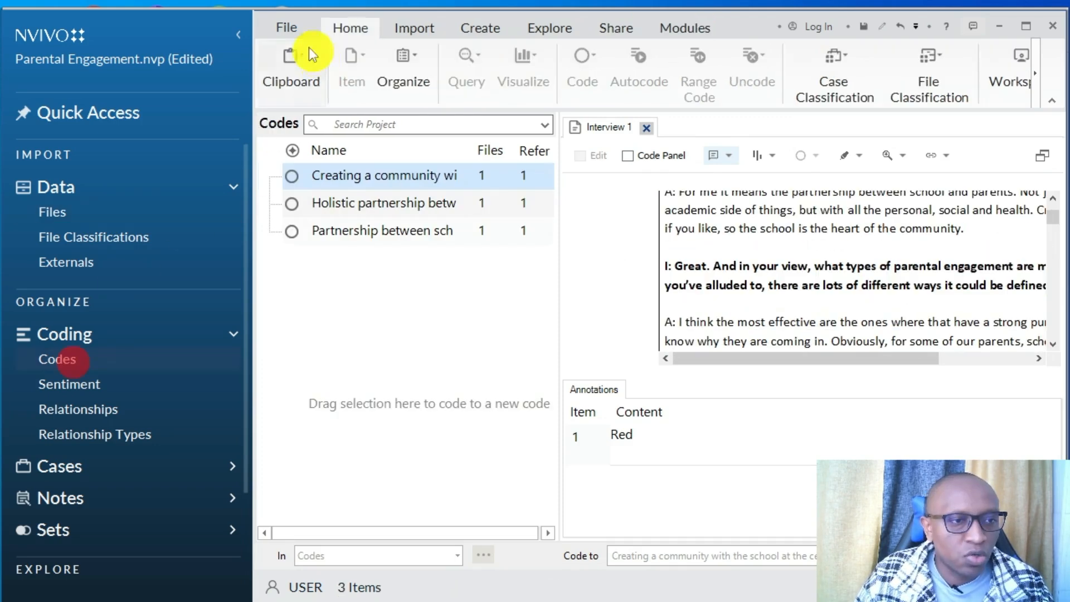
click(238, 35)
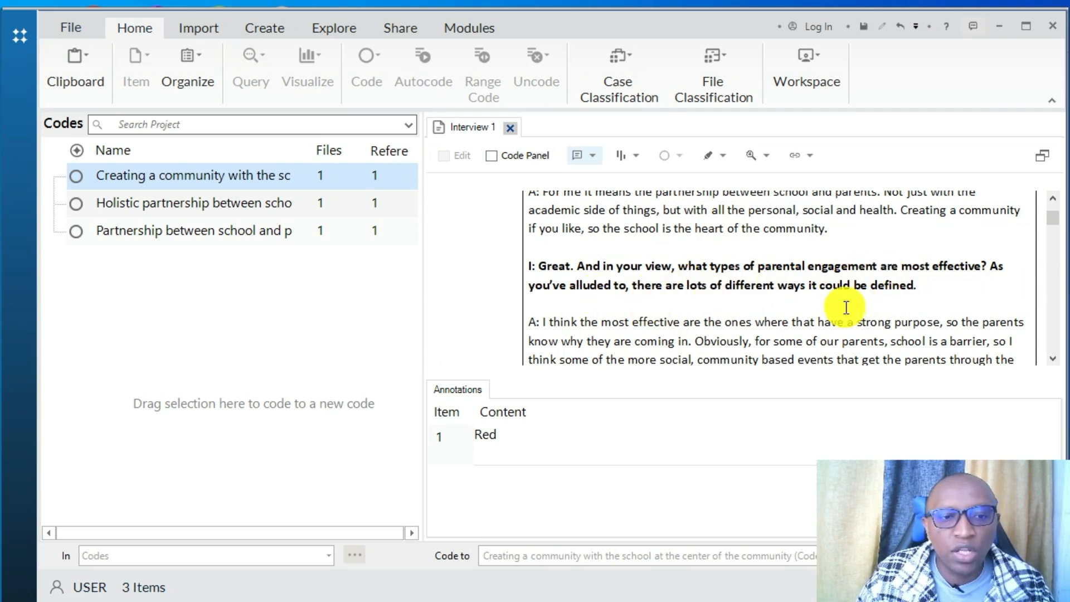
Step: Annotate the interview question about the most effective types of parental engagement with the text "green"
drag(917, 285, 526, 266)
right_click(619, 275)
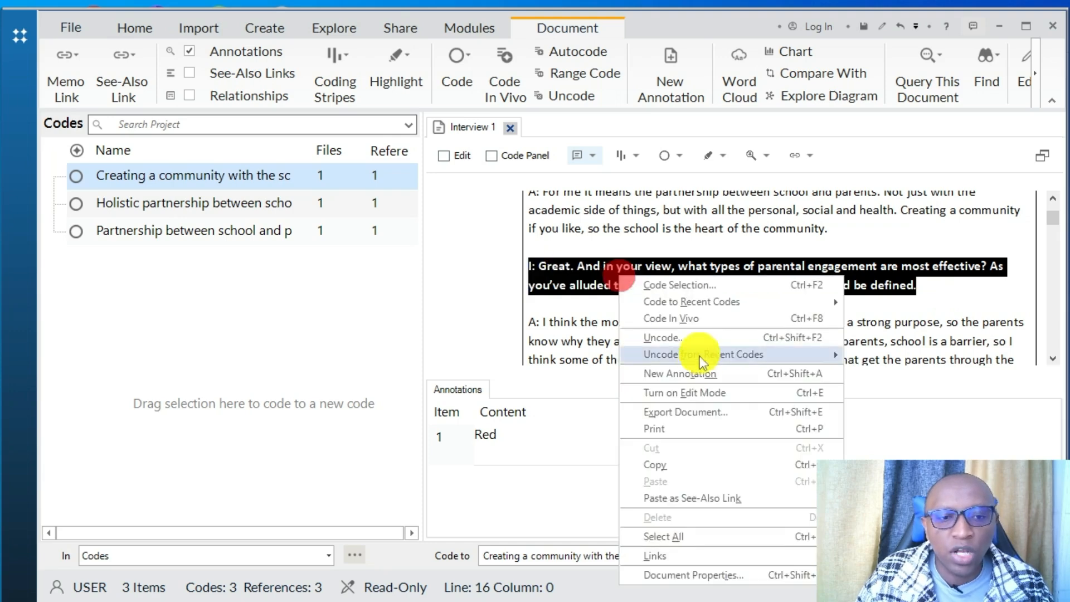
click(697, 372)
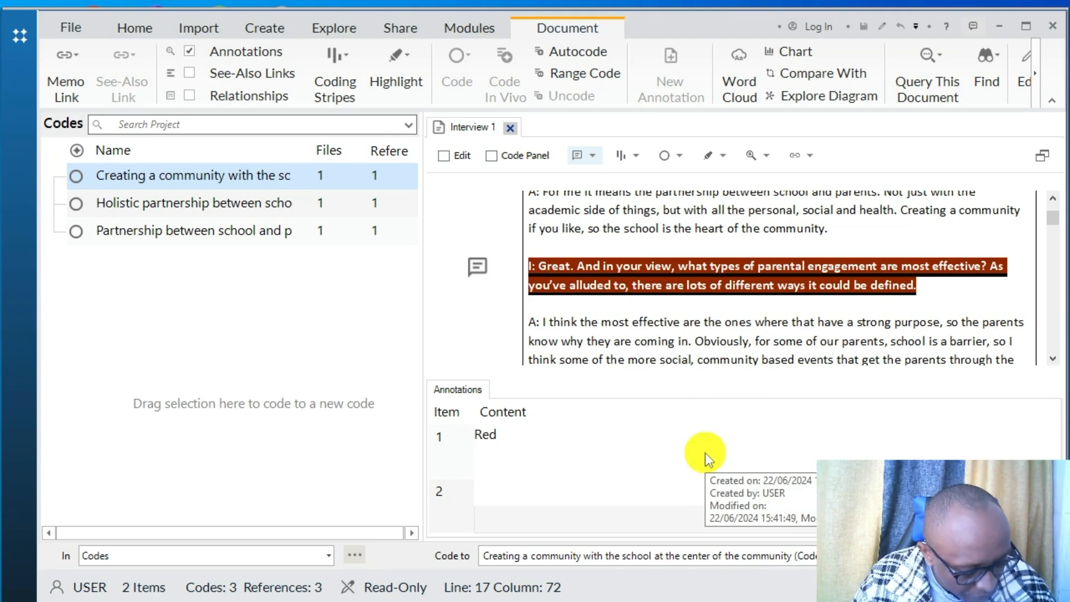
text(geen)
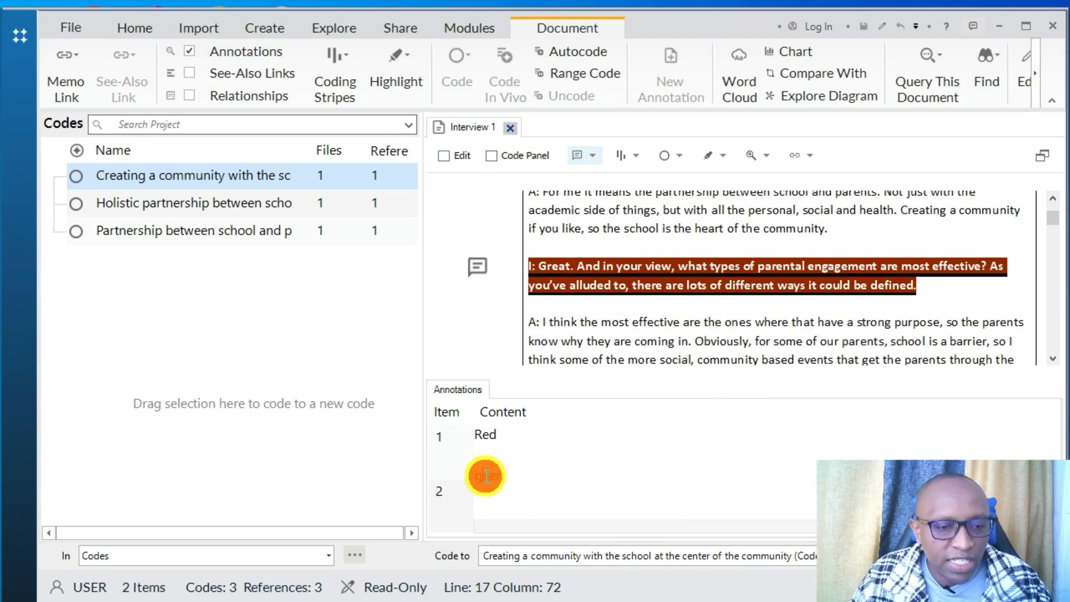
click(657, 278)
Step: Code the answer's passage from "Obviously, for some of our parents" to "really important" to a new code named "Social and community based events"
scroll(741, 322, down, 2)
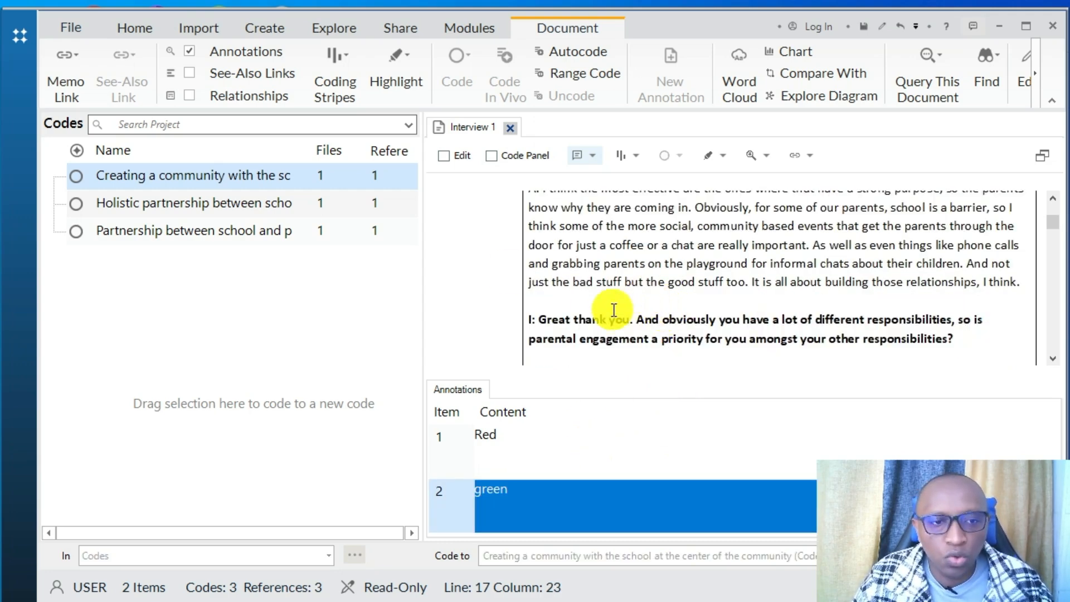
scroll(618, 307, up, 2)
scroll(628, 310, down, 1)
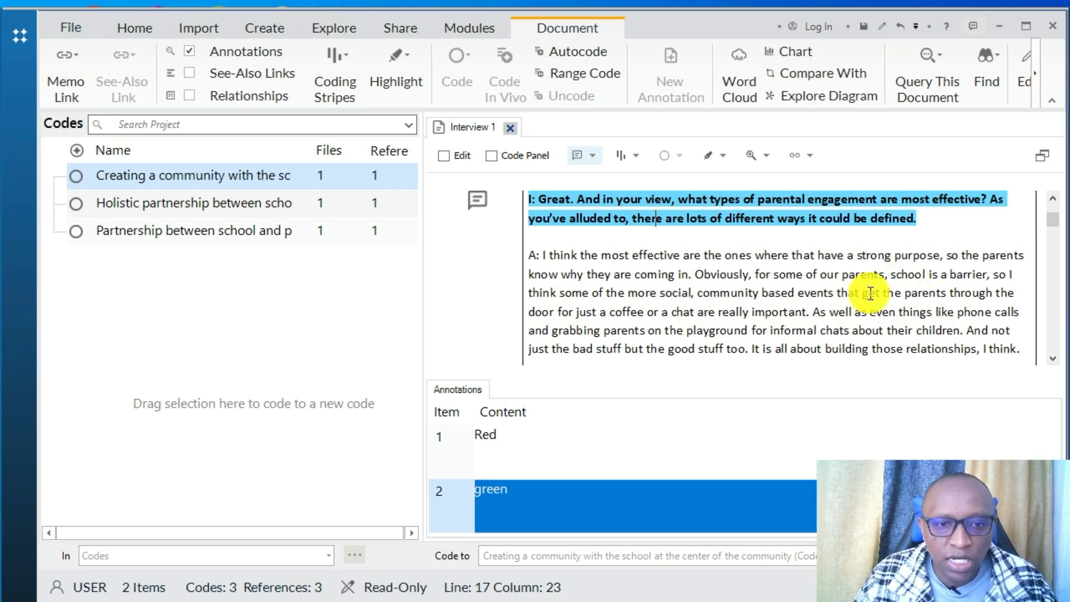
click(666, 301)
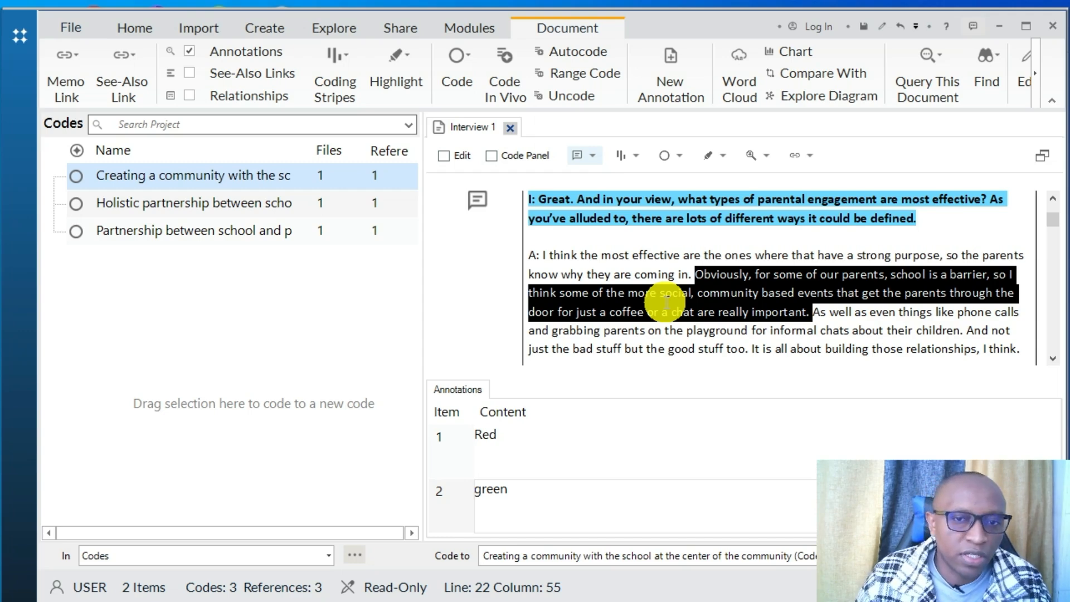
drag(706, 286, 266, 303)
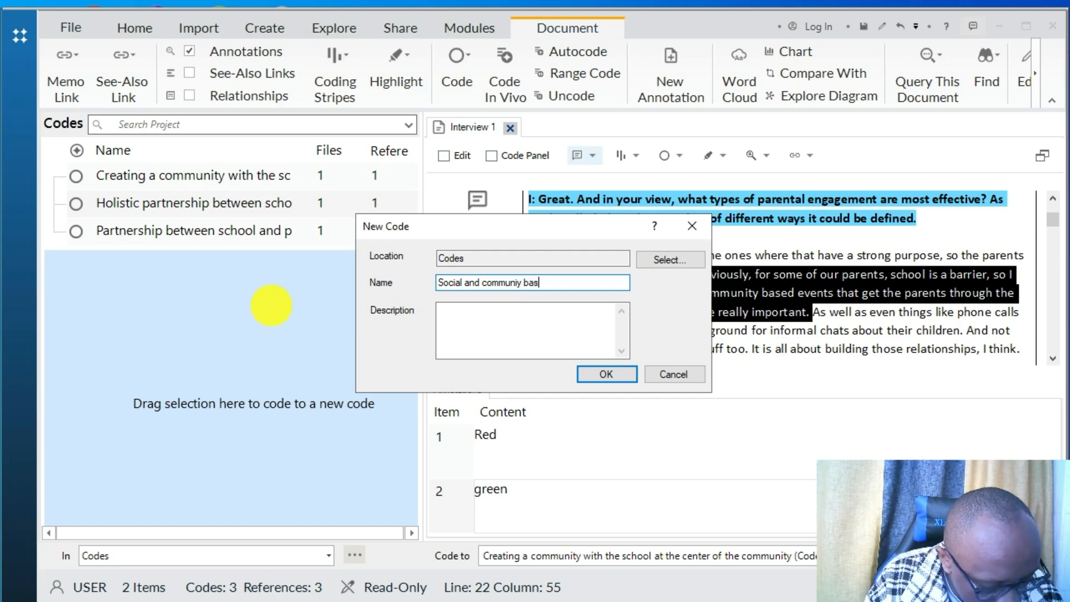
text(nts)
key(Return)
Step: Close the Interview 1 transcript and assign the teal-blue color to the Social and community based events code
click(509, 127)
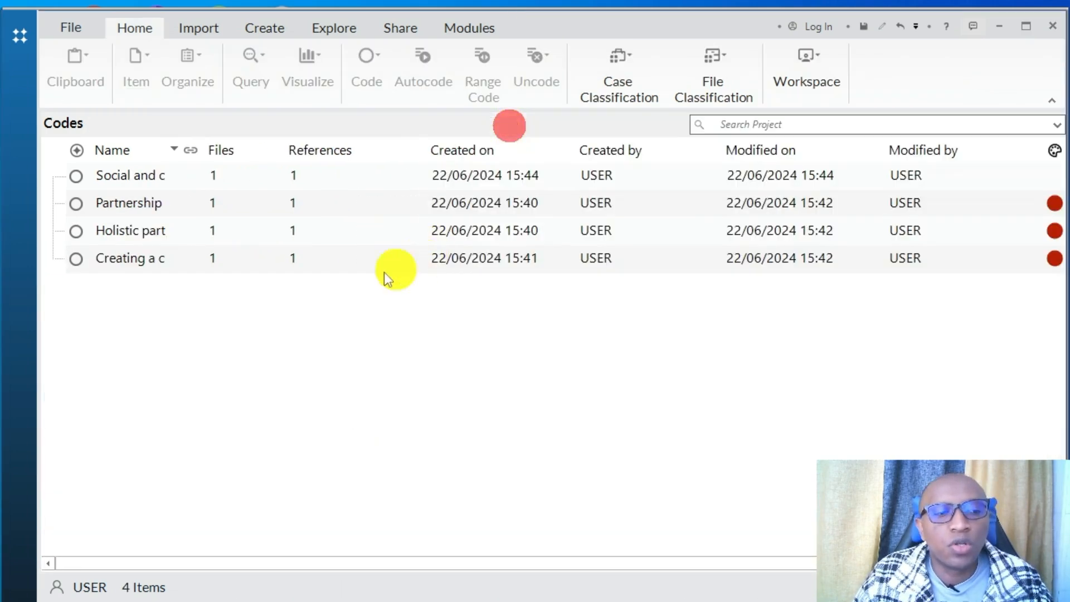
right_click(285, 182)
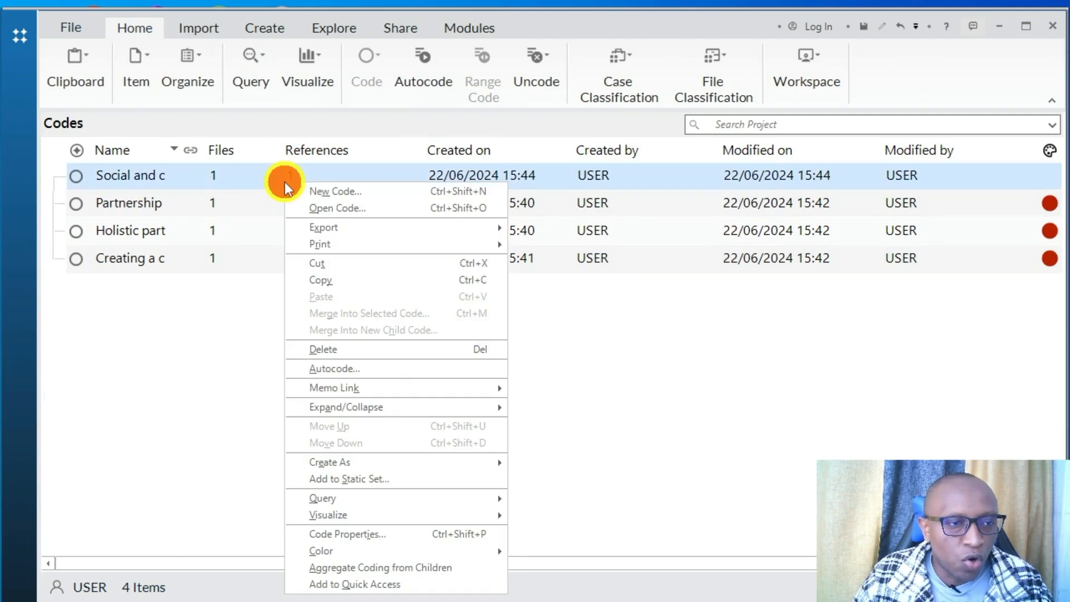
mouse_move(386, 552)
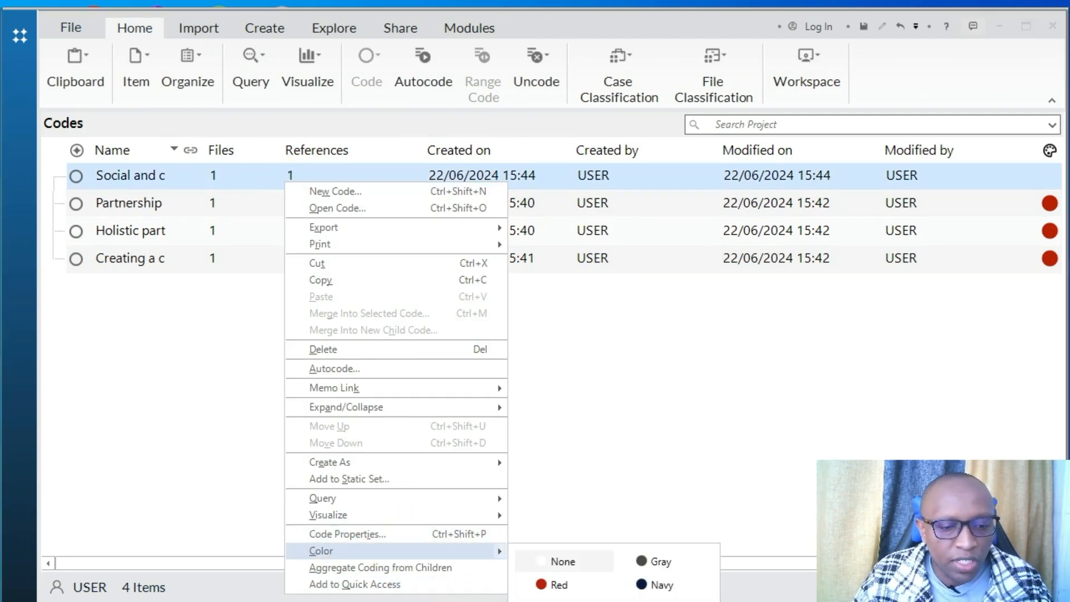
click(552, 601)
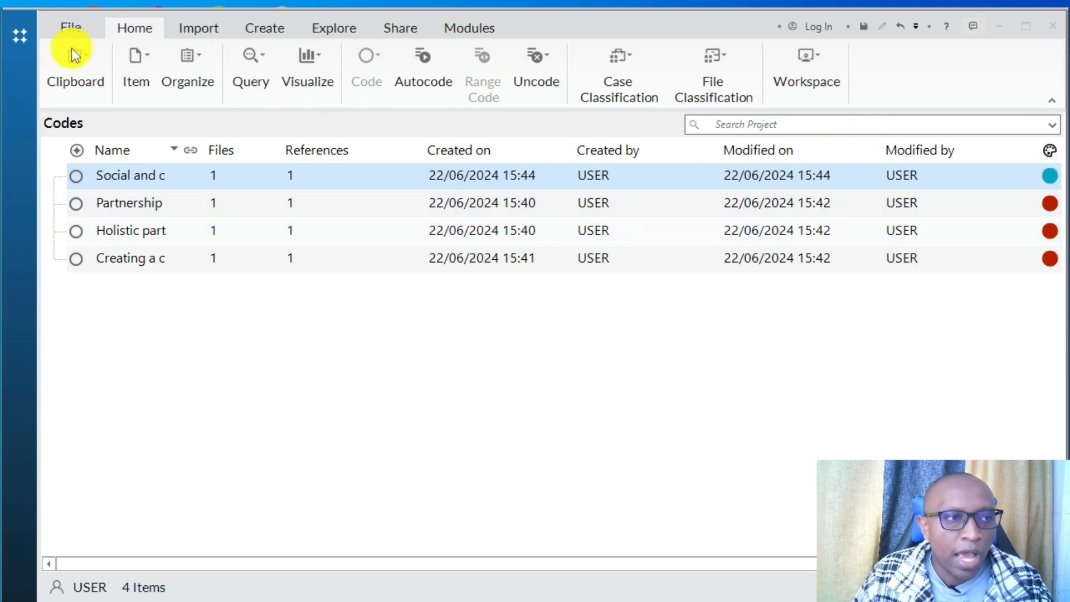
Step: Reopen the Interview 1 transcript at the answer on effective engagement types and collapse the navigation pane
click(20, 36)
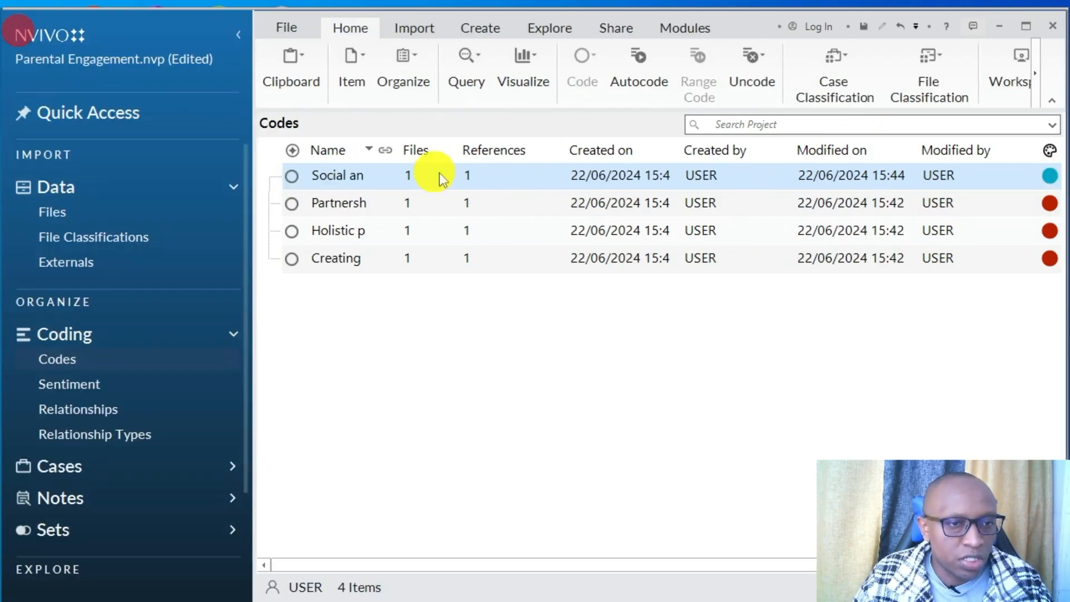
click(91, 212)
double_click(494, 174)
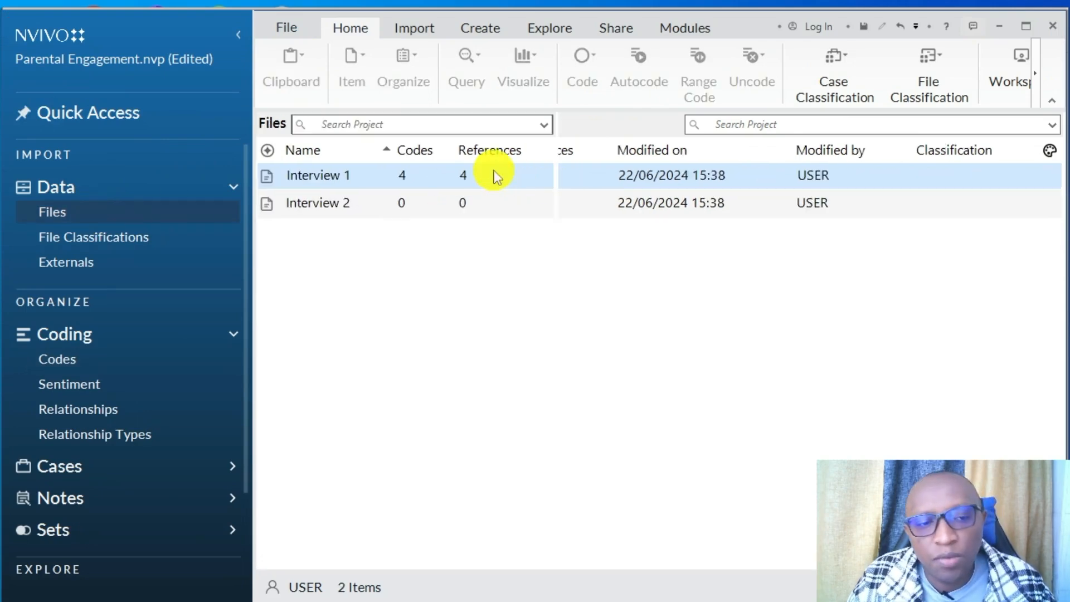
scroll(780, 311, down, 5)
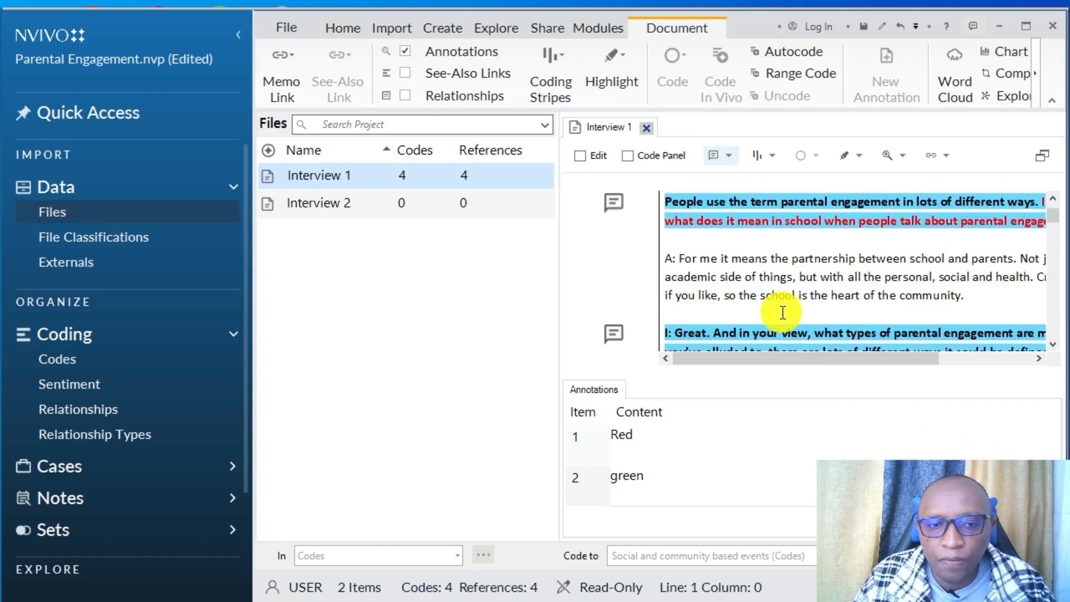
click(238, 35)
scroll(740, 270, down, 1)
scroll(736, 270, up, 1)
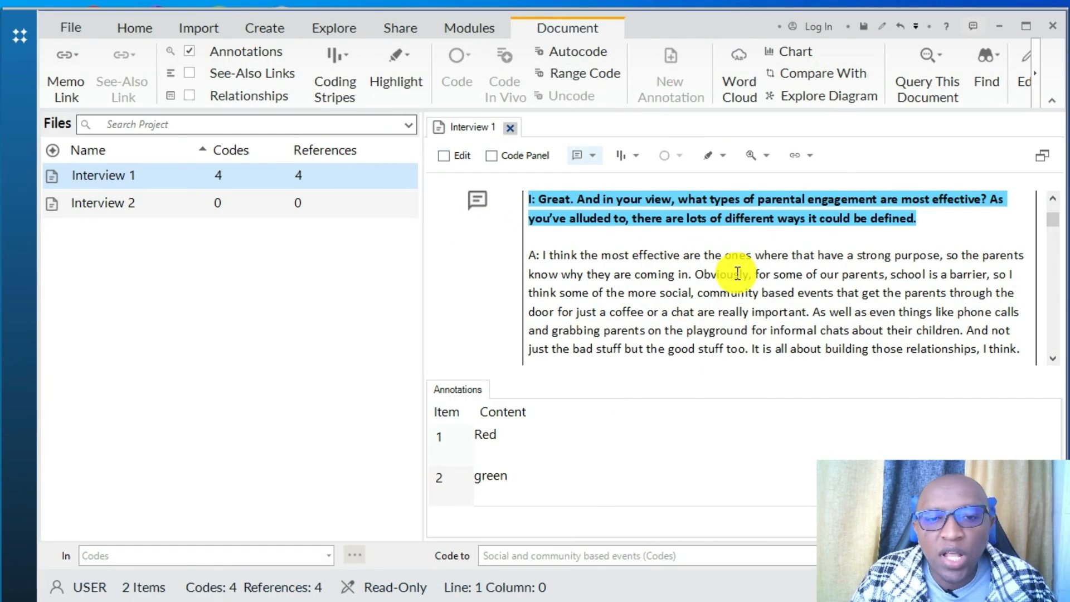
scroll(886, 310, down, 1)
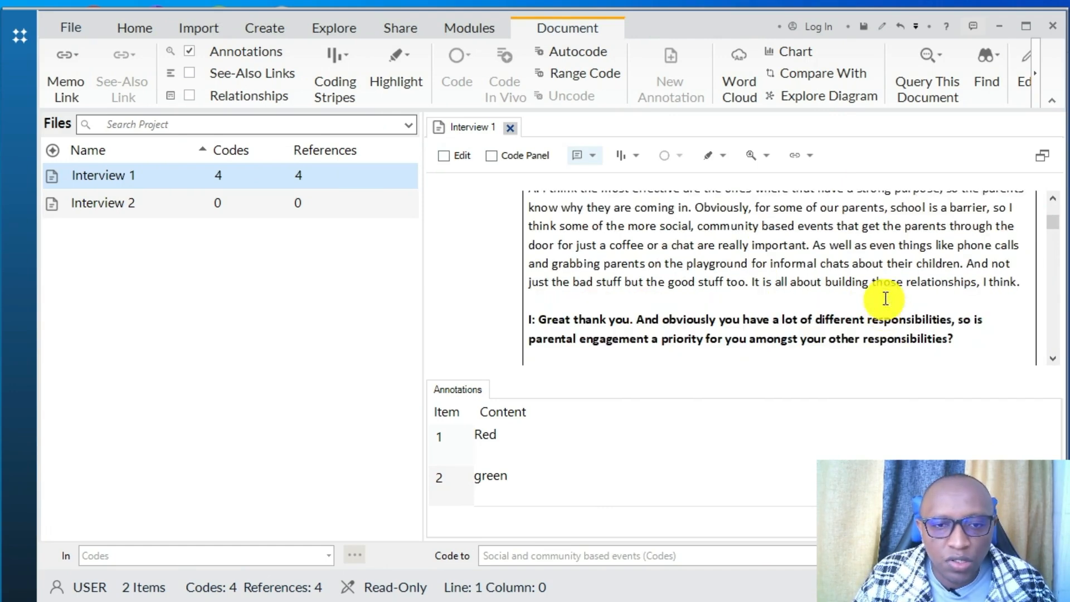
Step: Code the passage "As well as even things like phone calls" to a new code named "Phone calls"
click(817, 244)
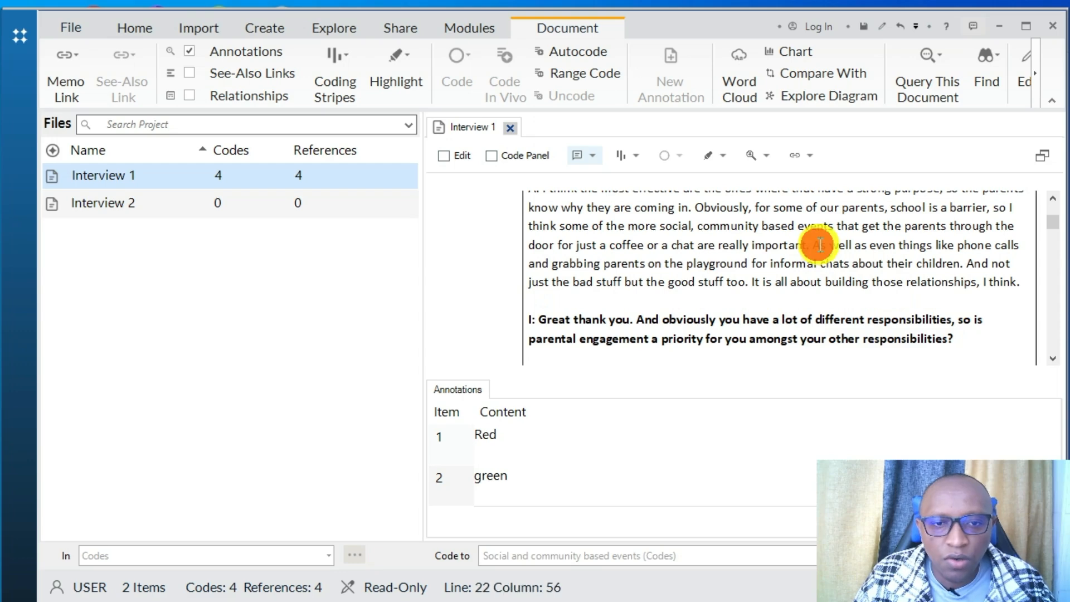
drag(811, 312, 1028, 313)
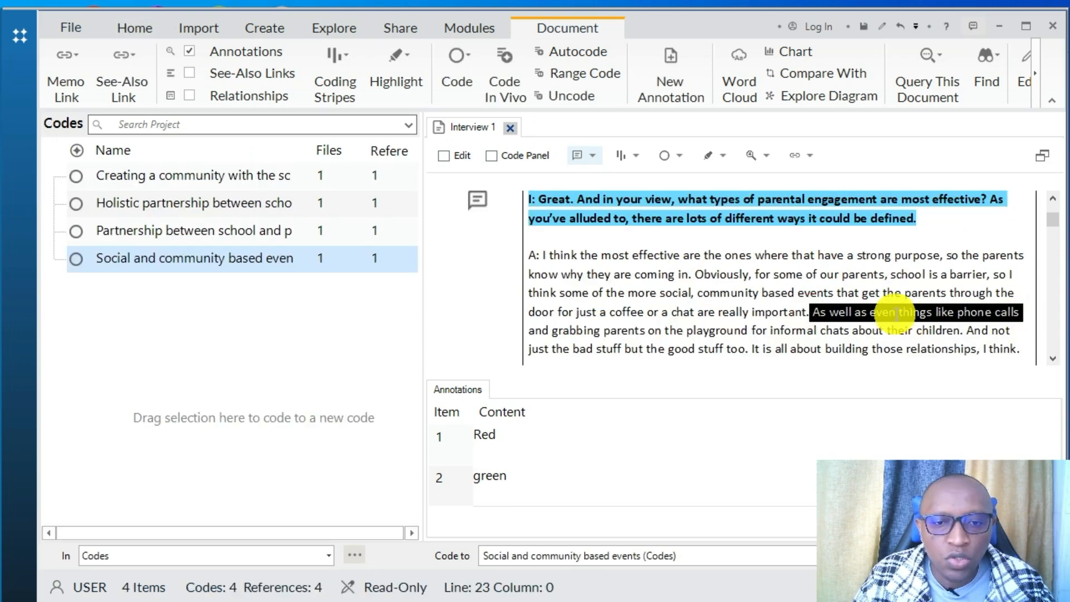
drag(891, 311, 209, 375)
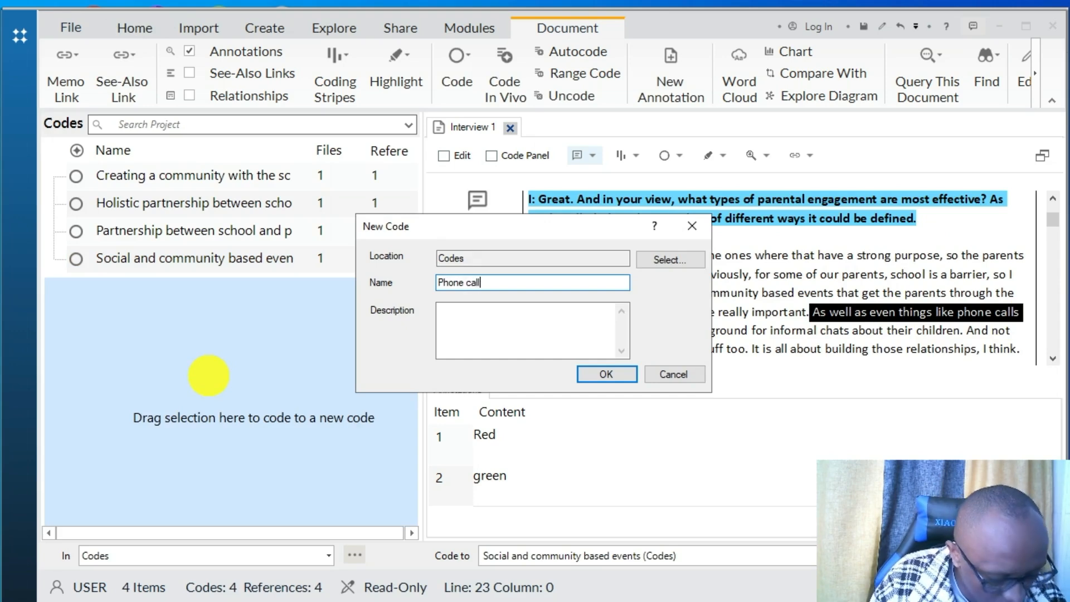
click(605, 374)
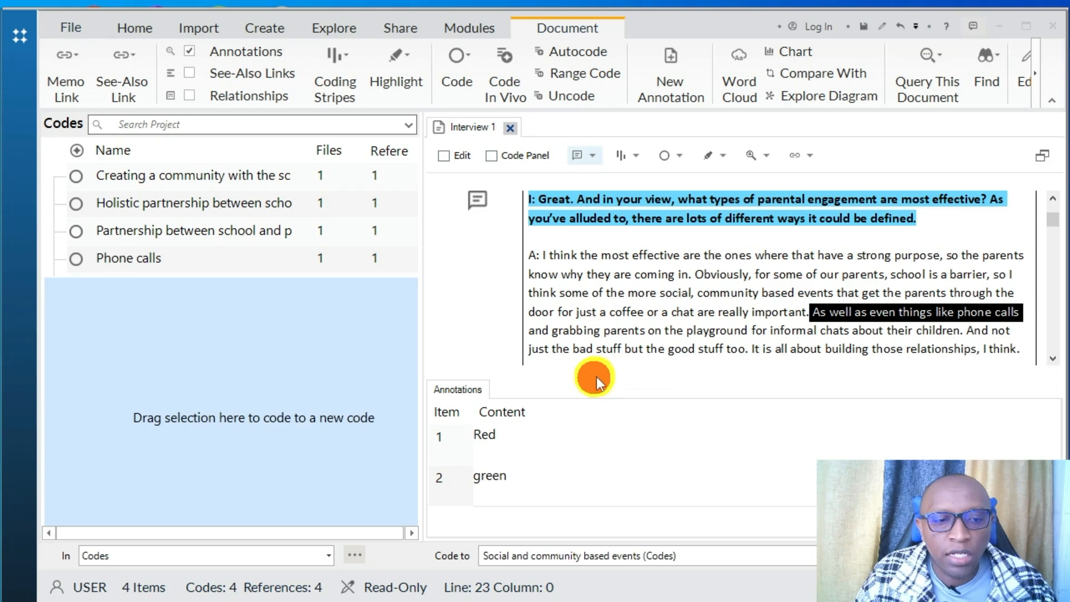
Step: Close the Interview 1 transcript and give the Phone calls code the same teal-blue color as the social events code
right_click(246, 257)
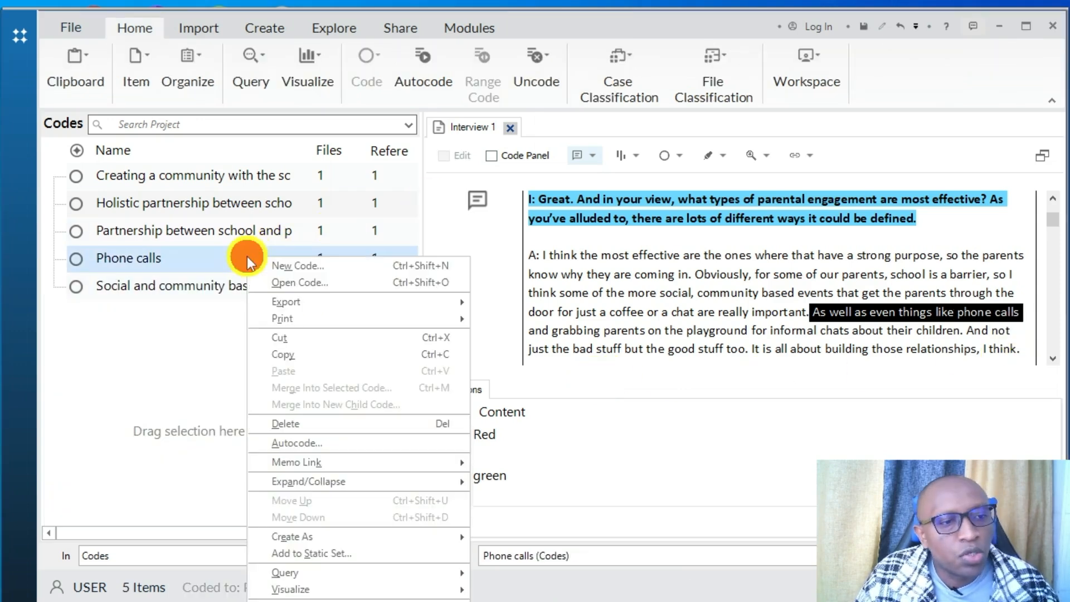
click(498, 126)
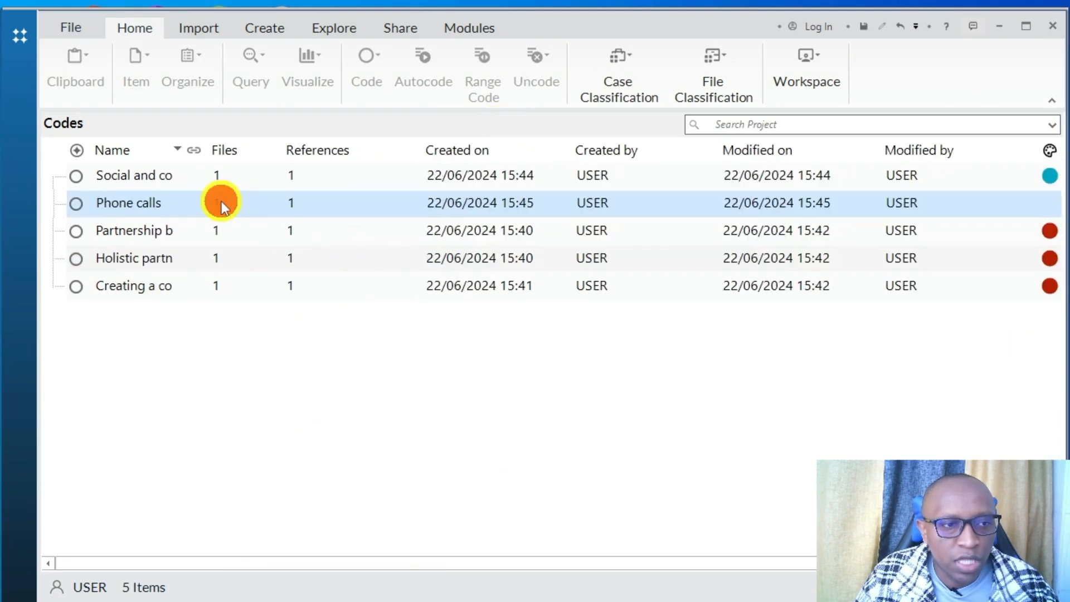
right_click(222, 202)
mouse_move(275, 566)
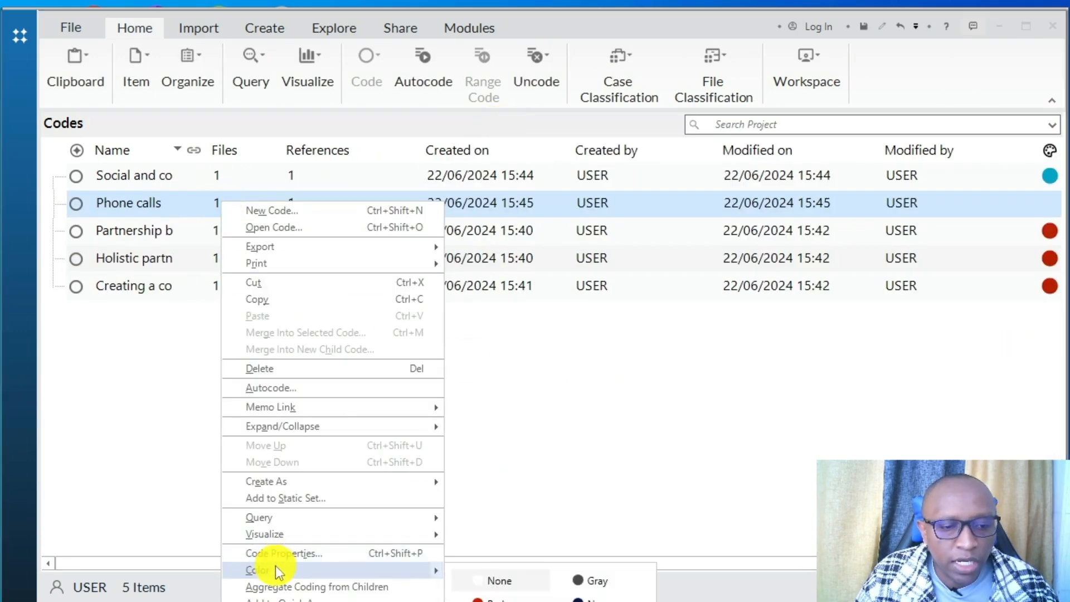
click(515, 601)
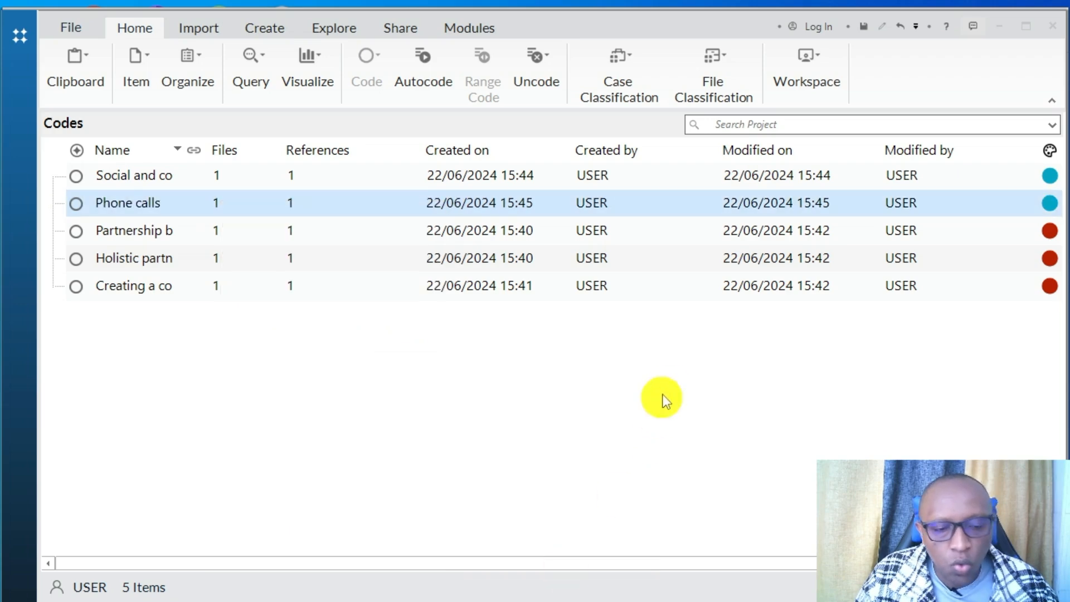
click(669, 386)
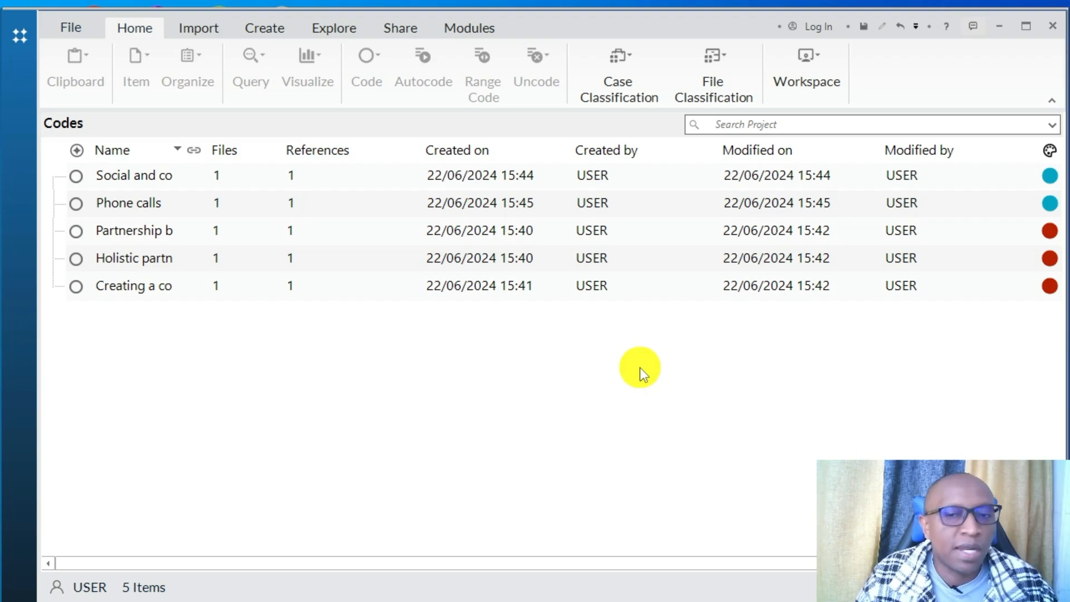
Step: Reopen the Interview 1 transcript at the answer on effective engagement types, with the Codes list beside it, and collapse the navigation pane
click(11, 40)
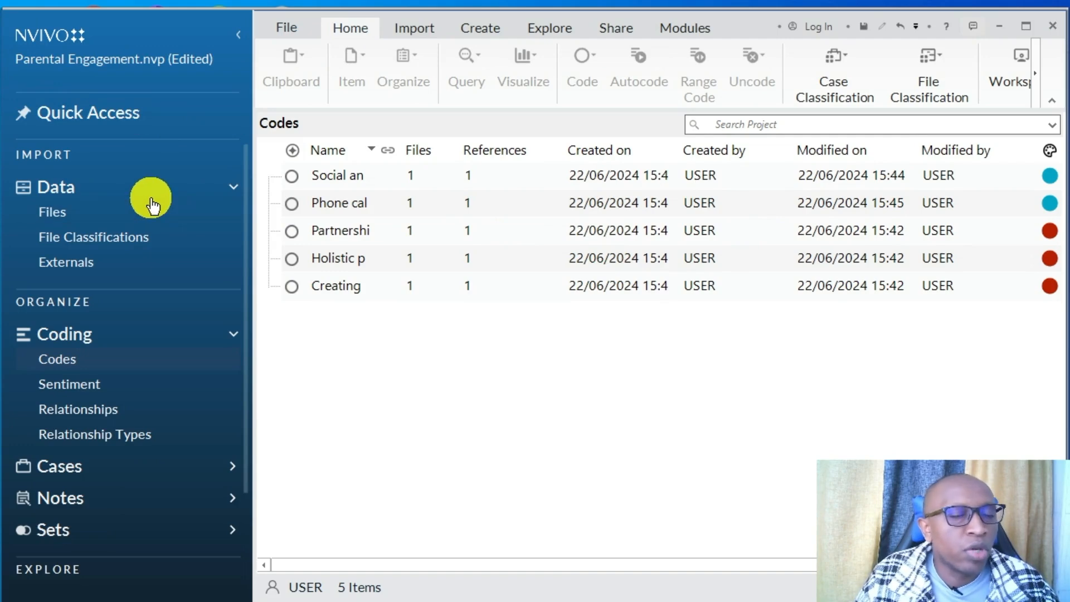
click(77, 212)
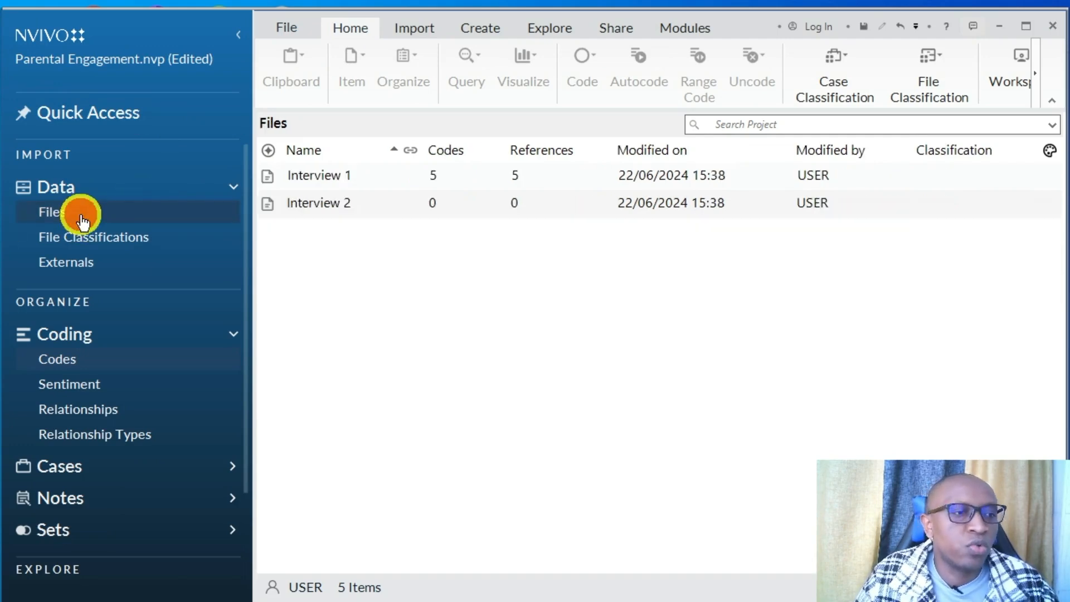
click(427, 167)
double_click(426, 165)
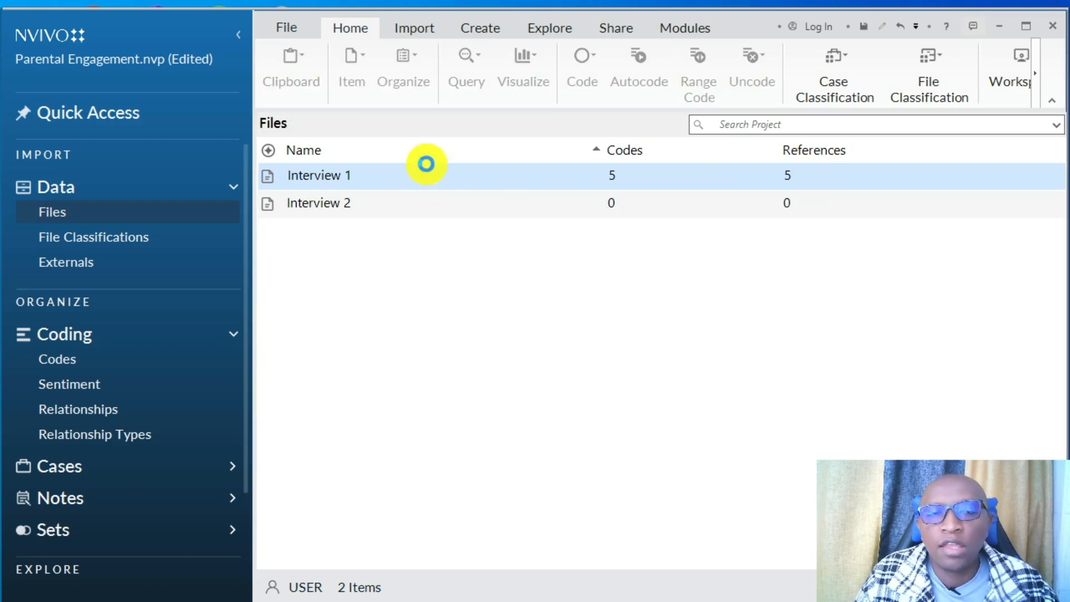
scroll(844, 284, down, 3)
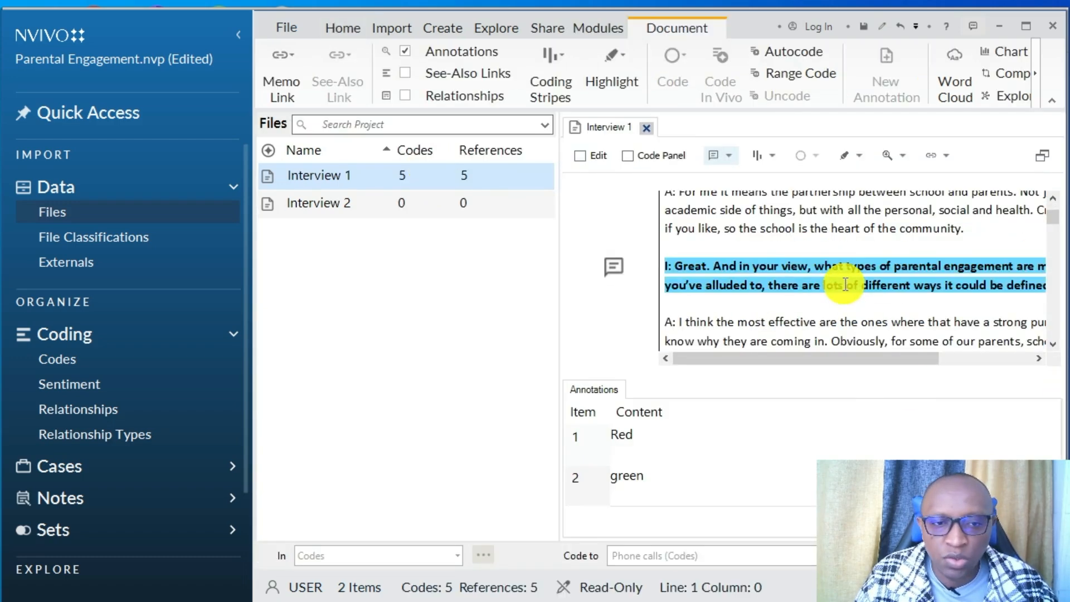
click(83, 359)
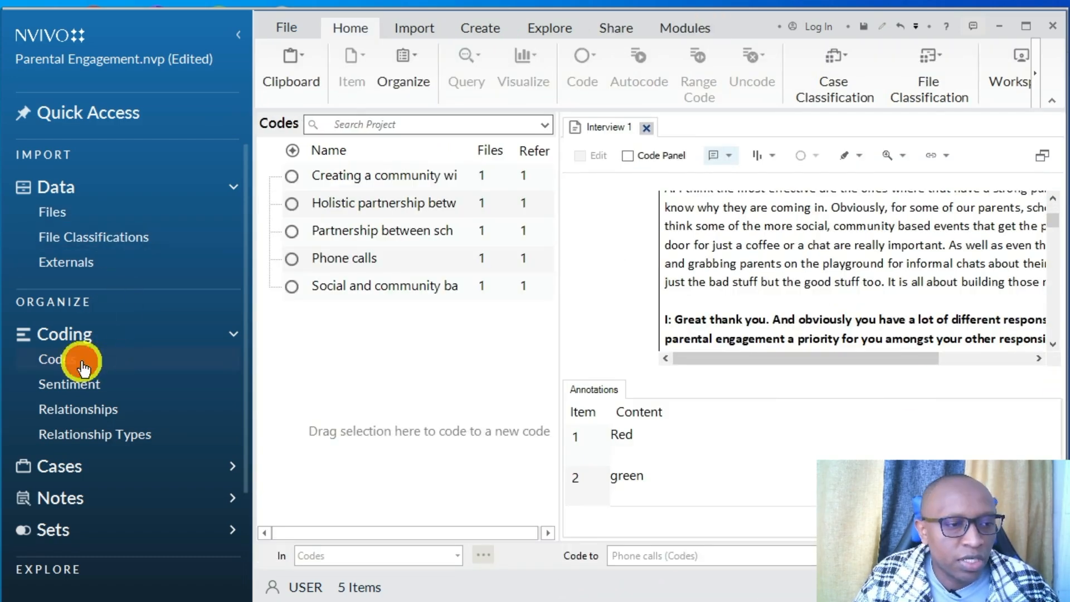
click(240, 44)
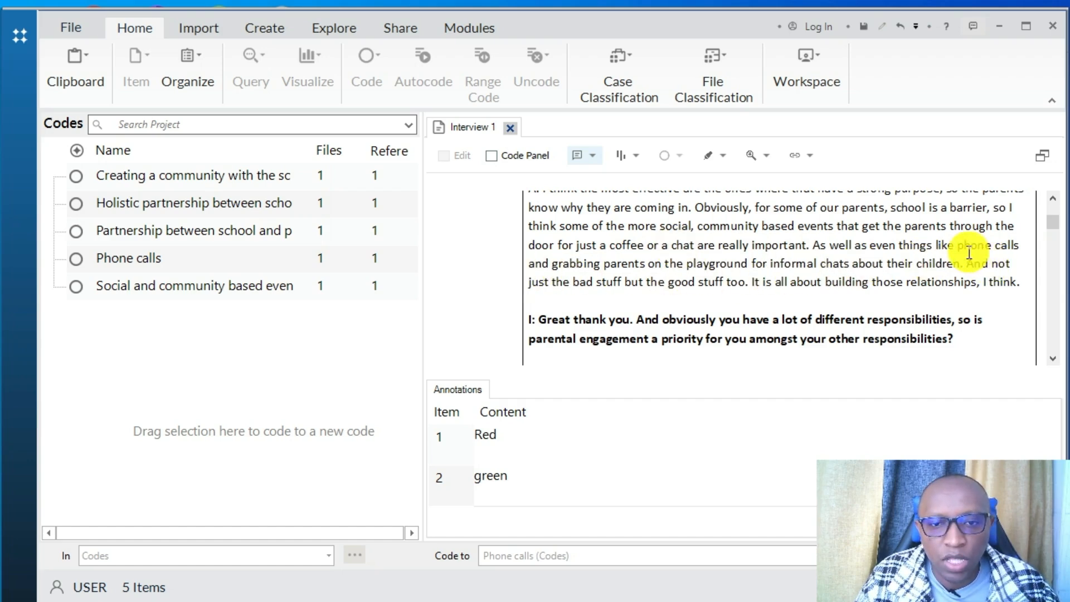
Step: Select the playground-chats passage, switch to the Google Docs document and dictate "Having informal in person chat with parents about their children" on a new line
drag(532, 262, 962, 264)
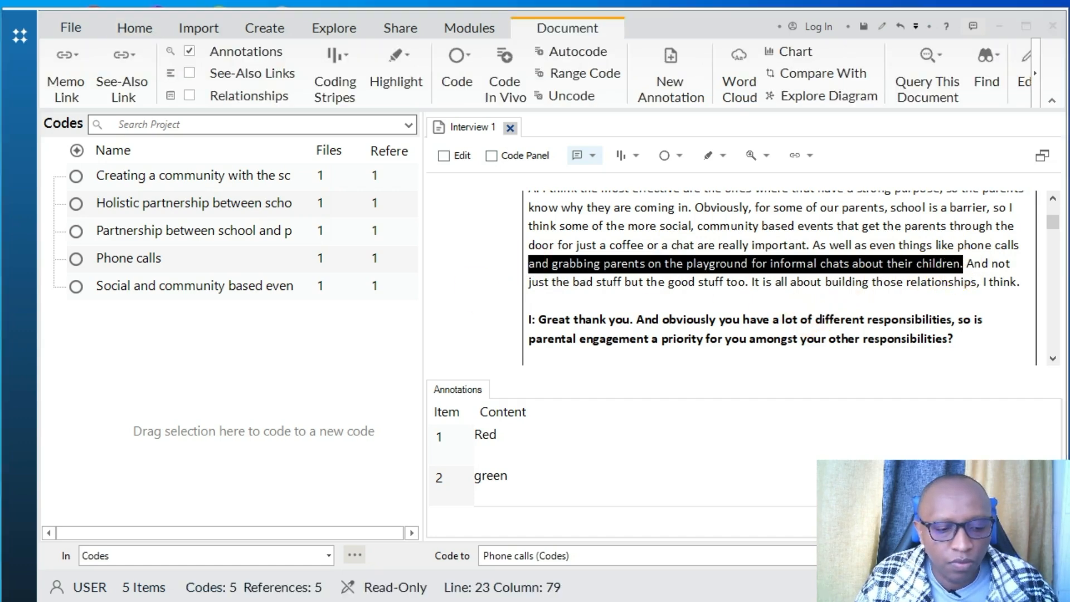
key(alt+Tab)
click(649, 394)
key(Return)
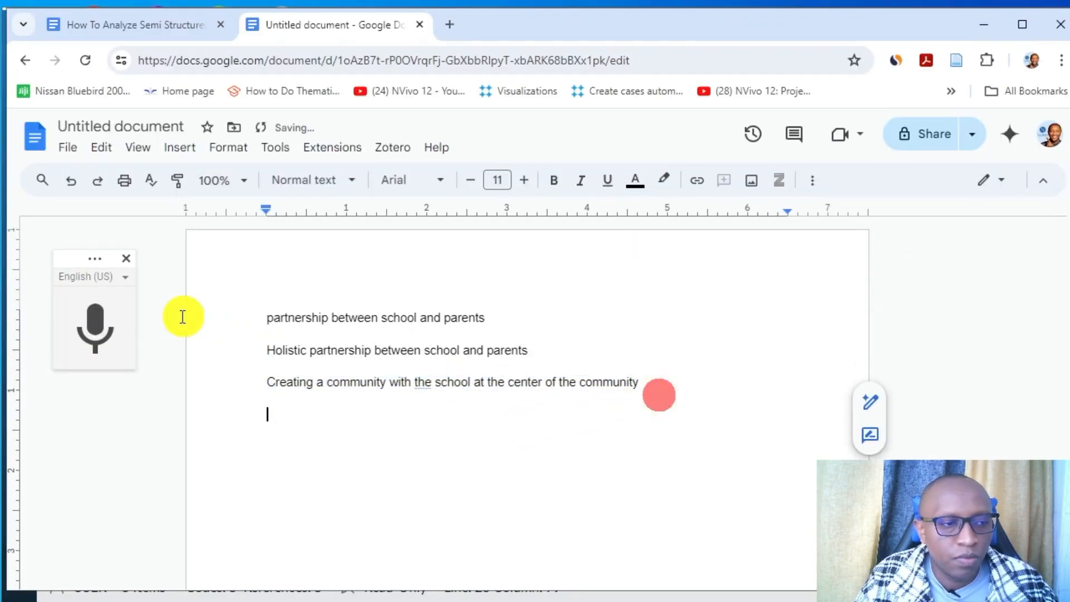
click(109, 317)
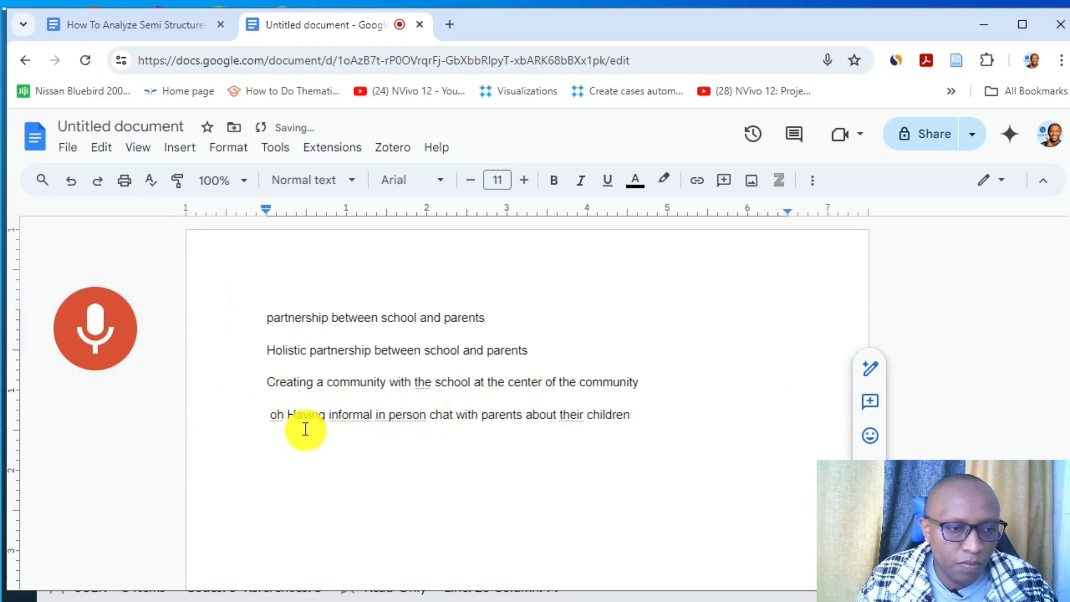
Step: Remove the stray "oh" from the dictated line, copy the whole line and return to NVivo
click(278, 414)
key(BackSpace)
click(274, 412)
key(BackSpace)
drag(250, 412, 740, 411)
right_click(495, 406)
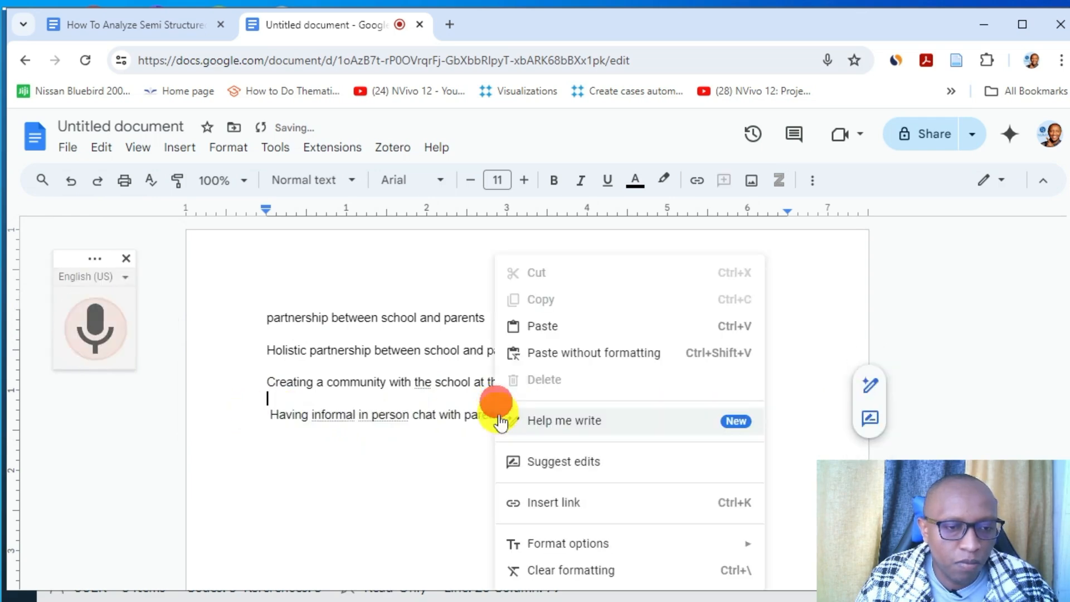
drag(239, 422, 778, 421)
right_click(582, 418)
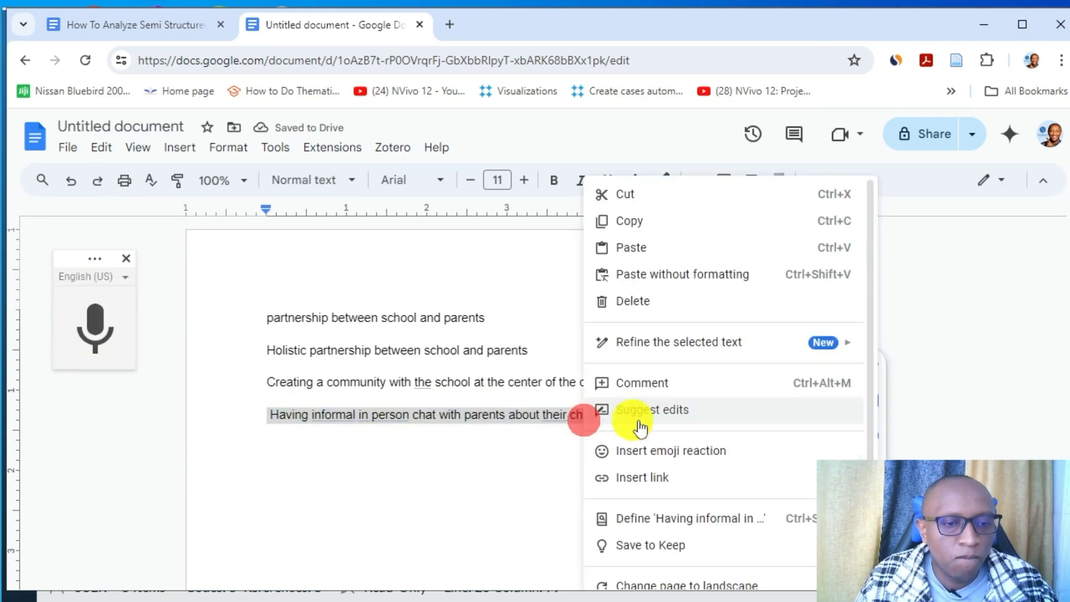
click(631, 227)
click(981, 23)
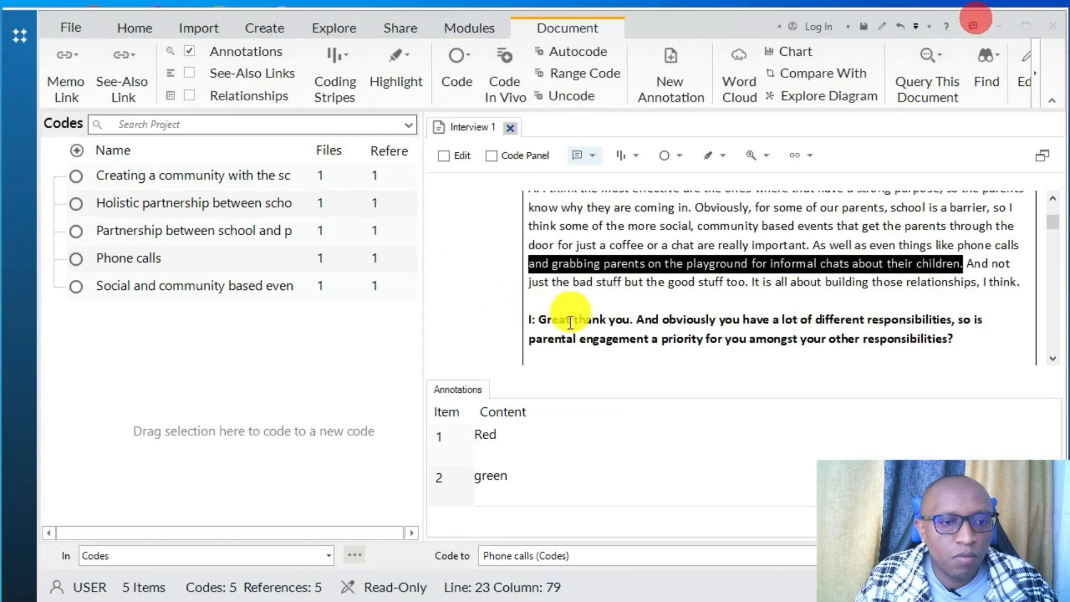
Step: Code the selected playground passage to a new code named with the copied text, "Having informal in person chat with parents about their children"
drag(722, 264, 213, 376)
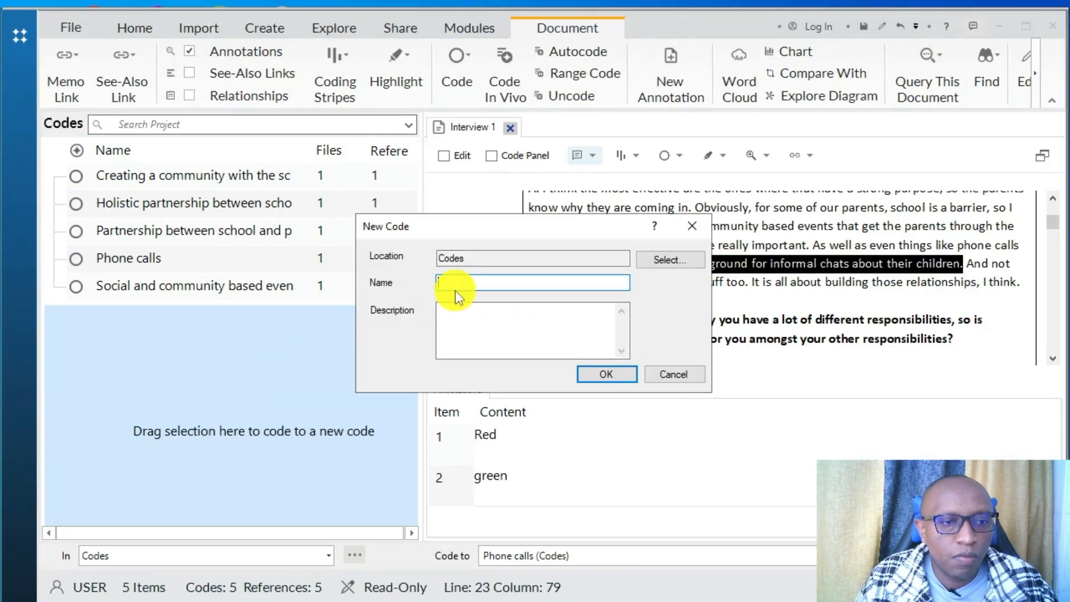
right_click(471, 284)
click(517, 356)
click(601, 374)
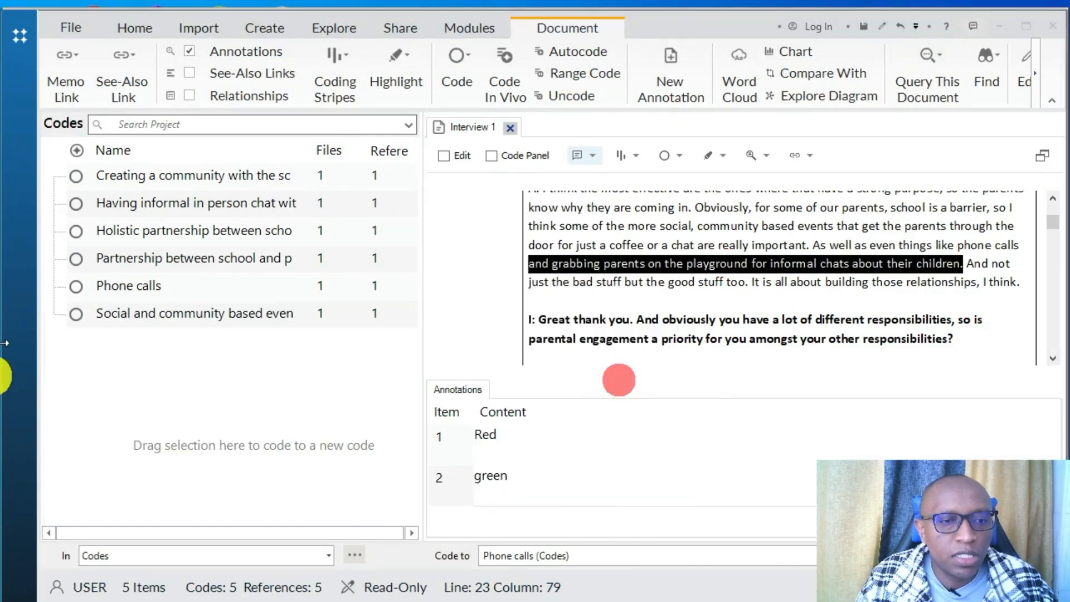
Step: Close the Interview 1 transcript and give the informal in-person chat code the same teal-blue color as the Phone calls code
click(510, 129)
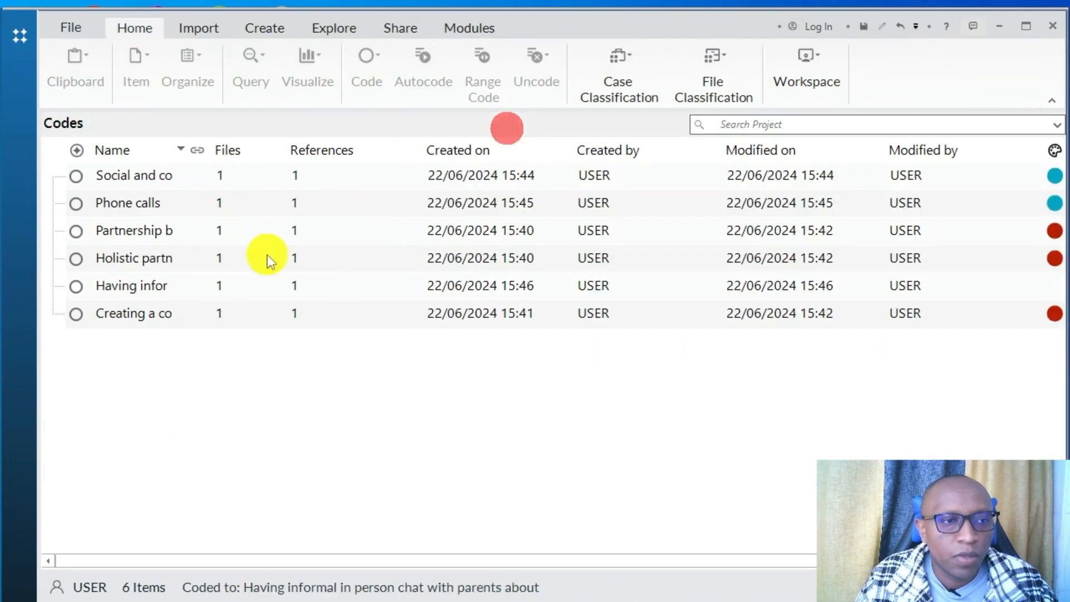
right_click(512, 291)
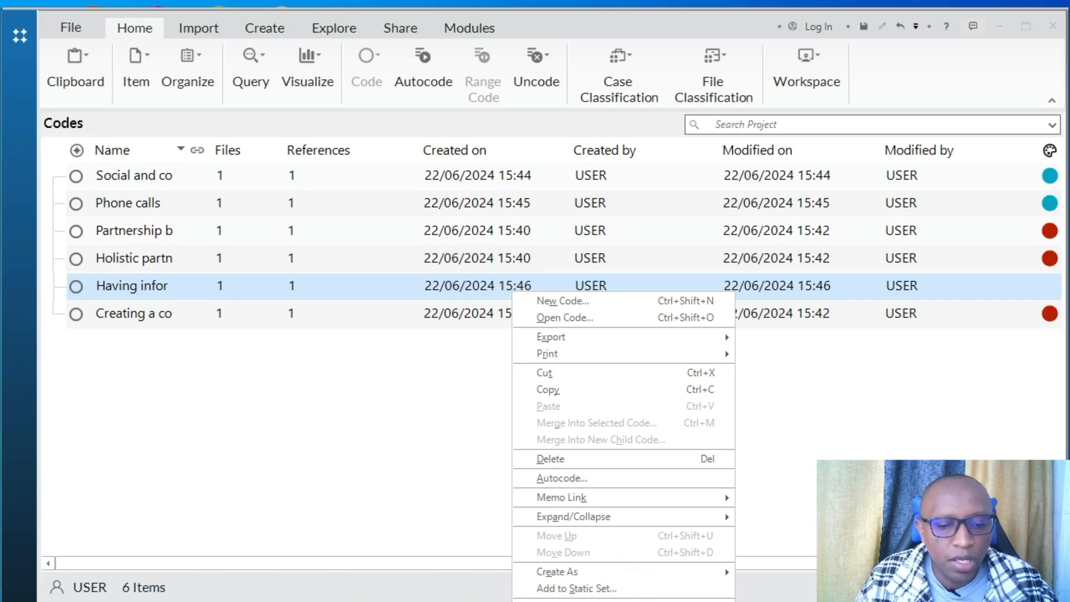
click(780, 601)
click(678, 407)
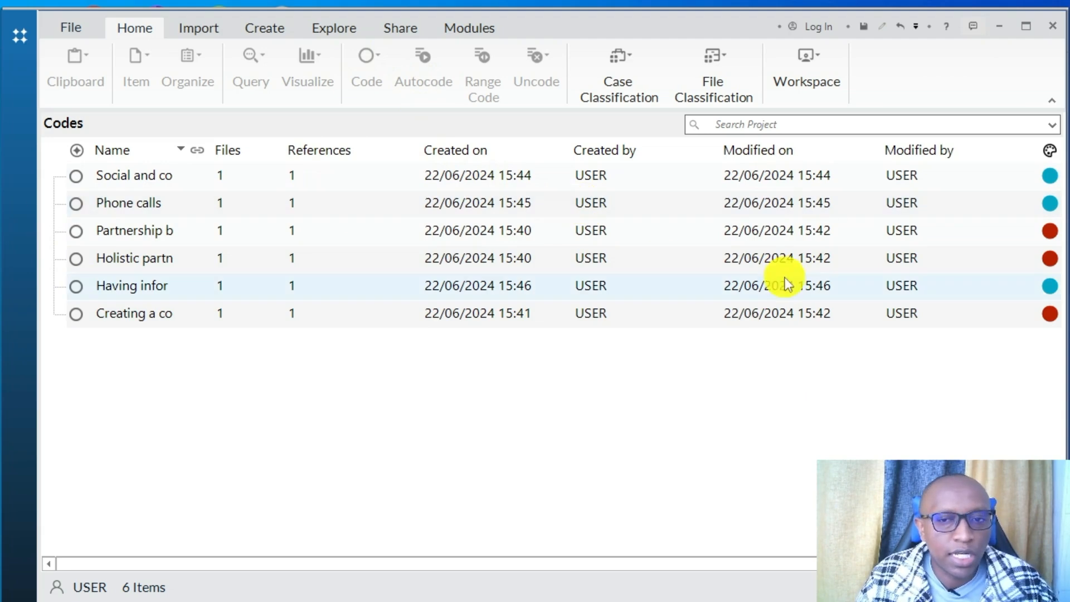
Step: Expand the navigation pane and cut all six codes from the Codes list
click(5, 49)
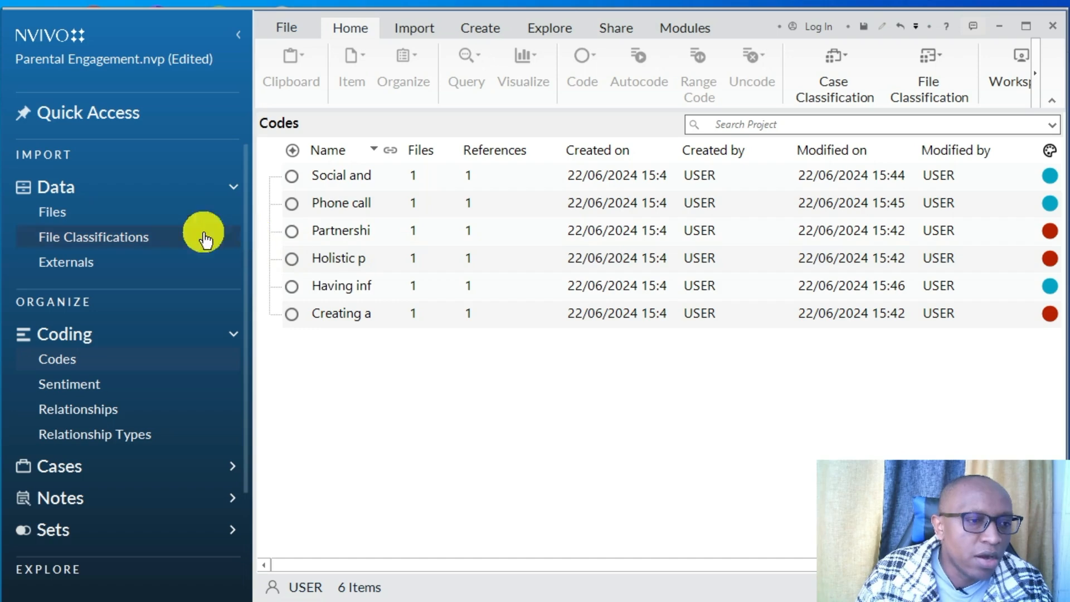
click(351, 277)
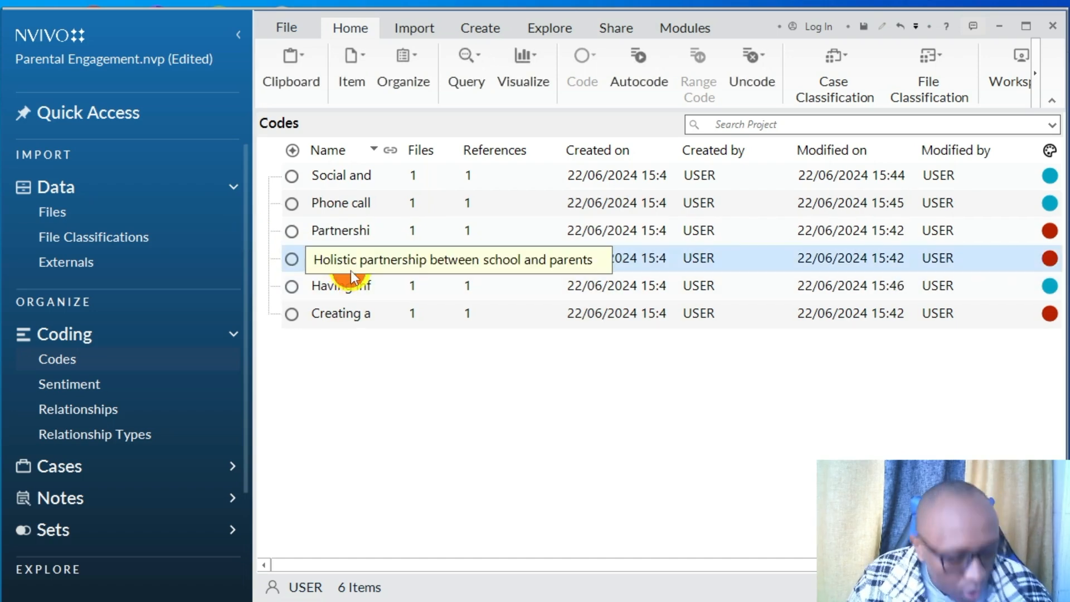
key(ctrl+a)
right_click(453, 215)
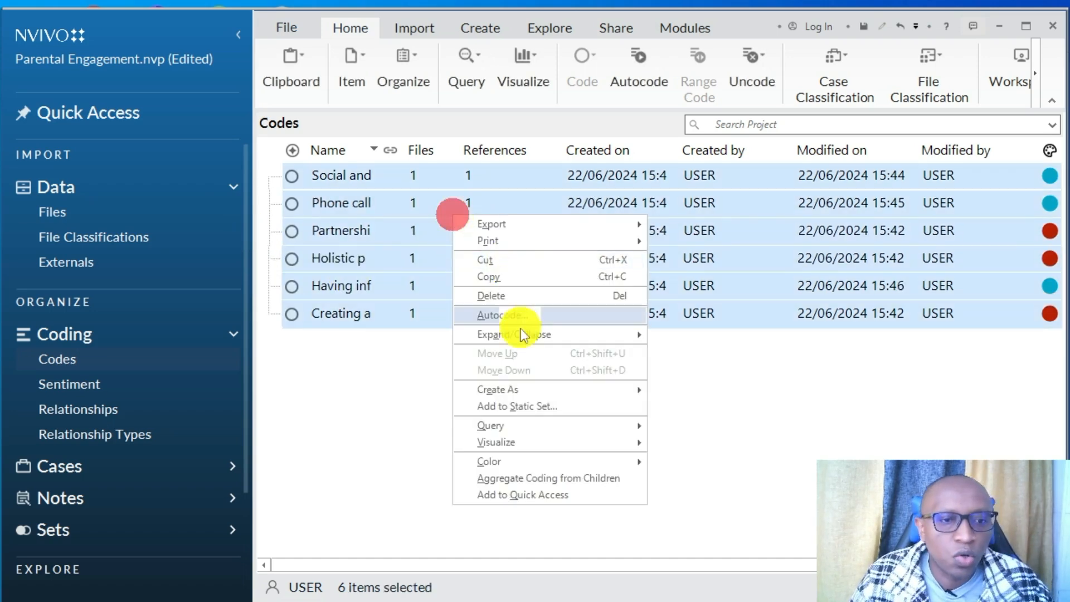
click(496, 260)
Step: Create a new folder named "Initial codes" under Codes
right_click(93, 362)
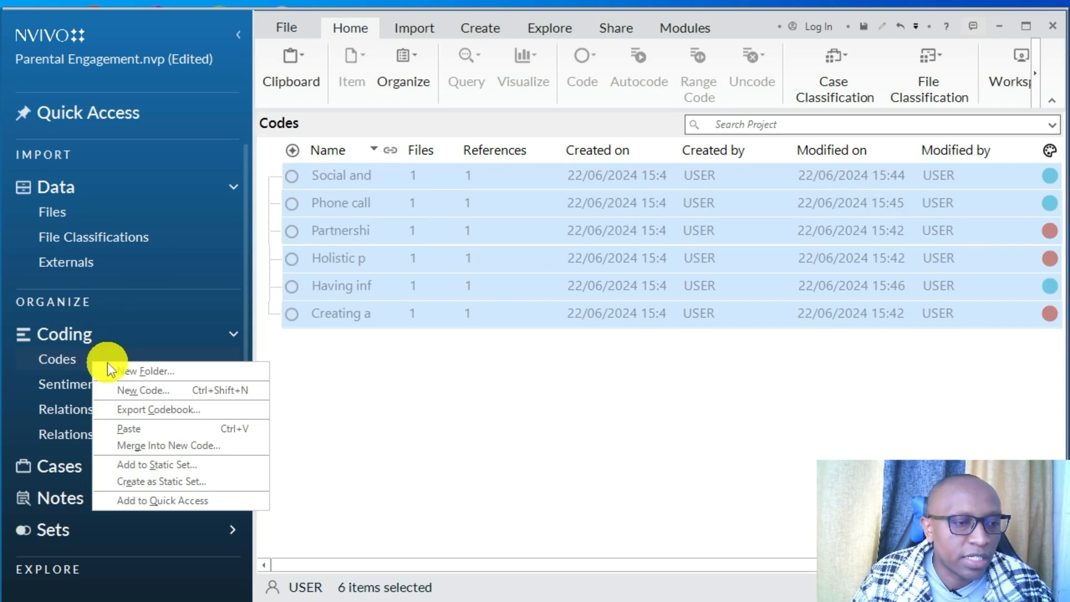
click(133, 368)
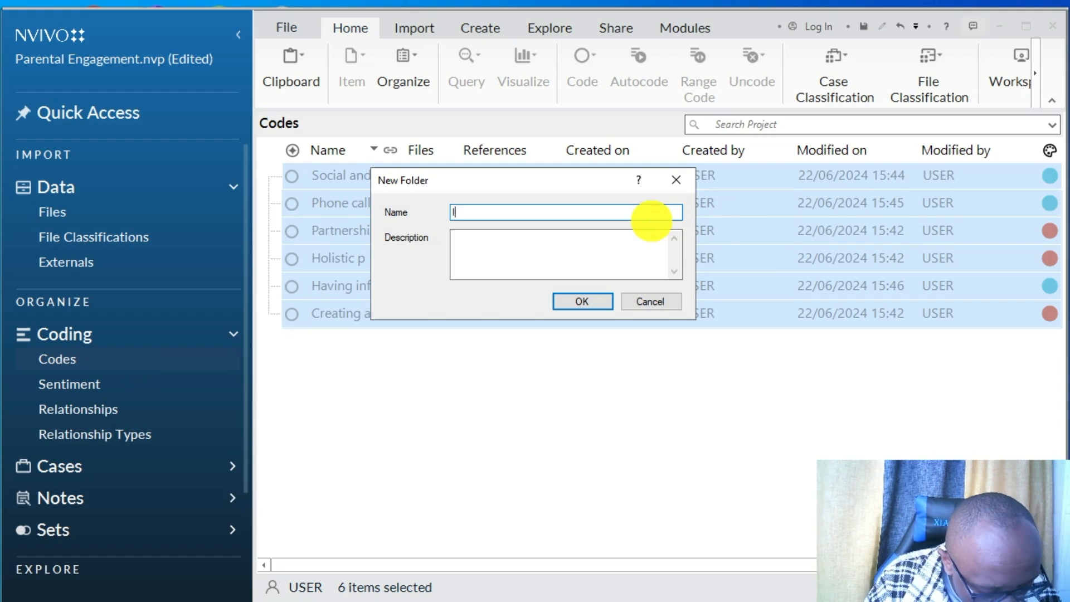
text(Initial codes)
click(557, 301)
Step: Open the Initial codes folder, dismiss its introduction page and paste the six cut codes into it
click(111, 384)
click(484, 263)
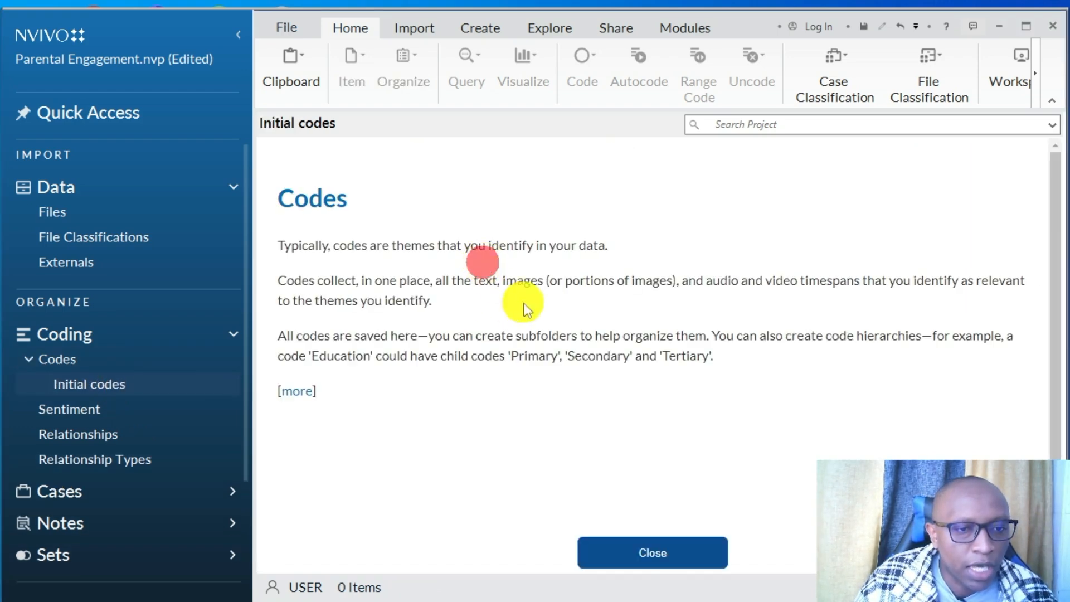
click(649, 551)
right_click(400, 293)
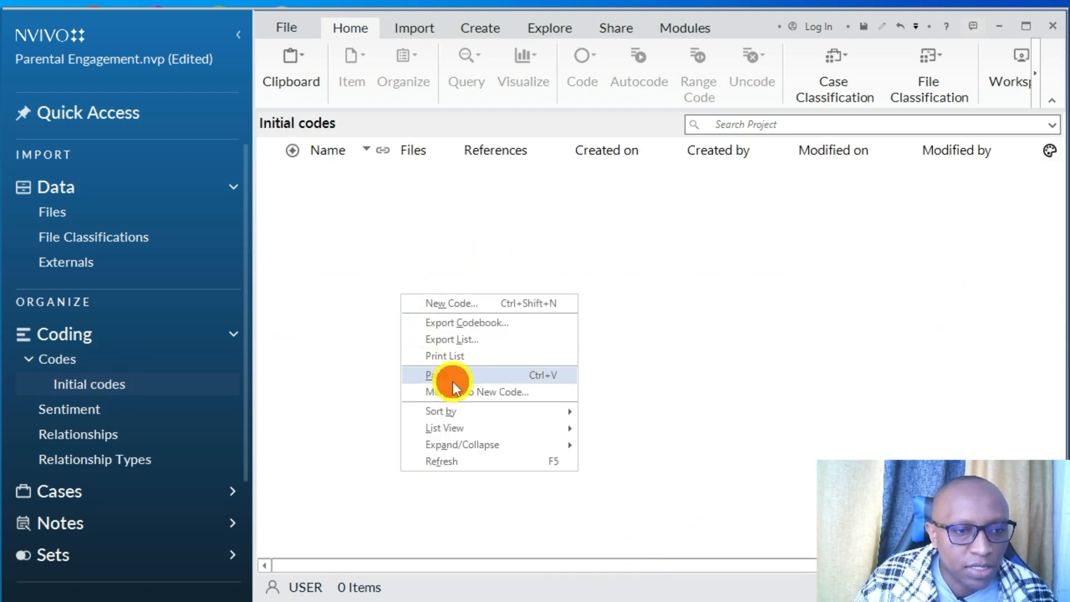
click(453, 381)
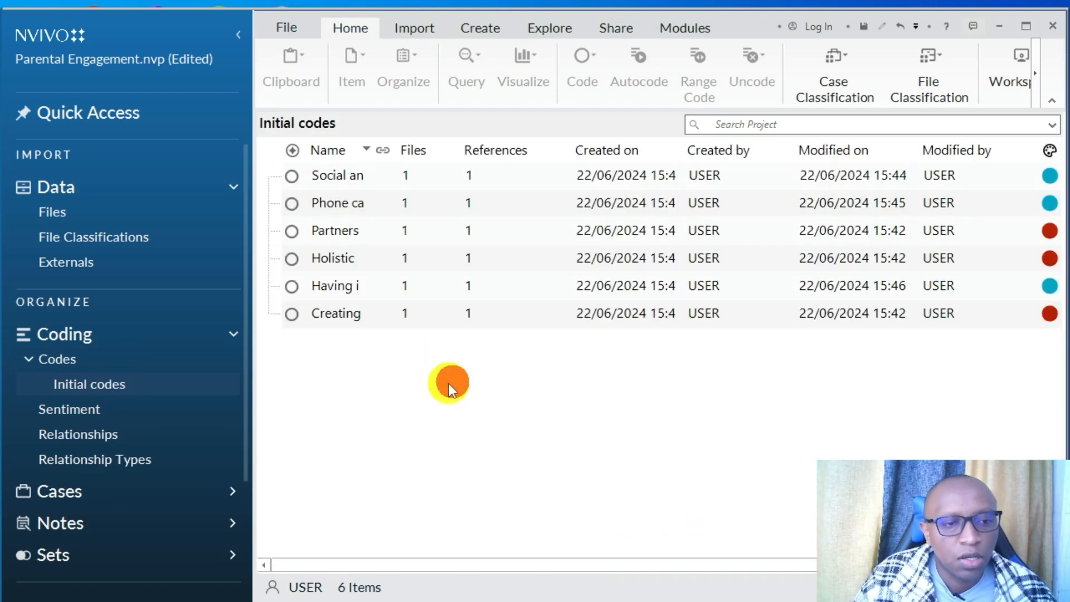
Step: Create a second folder named "Preliminary themes" under Codes and dismiss its introduction page
click(80, 368)
right_click(95, 361)
click(132, 377)
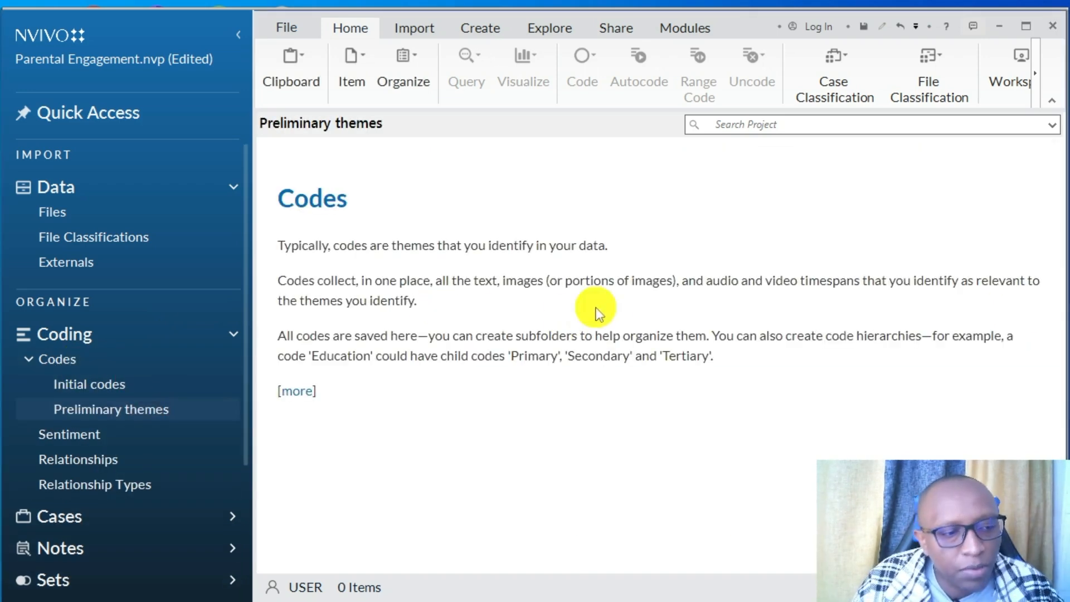
click(648, 554)
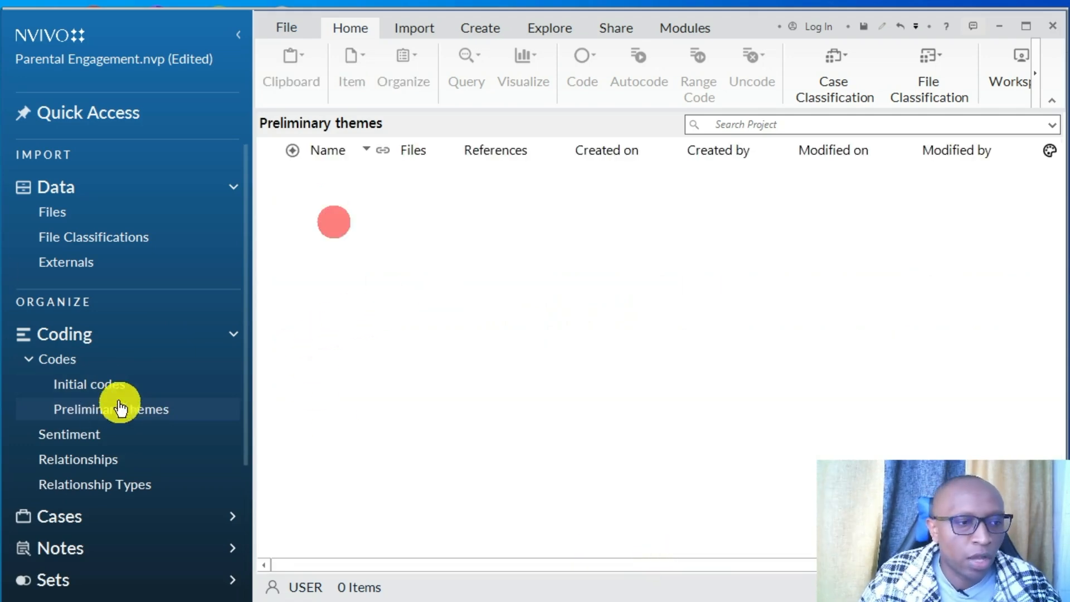
Step: Copy all six codes from the Initial codes folder and paste them into the Preliminary themes folder
click(90, 384)
click(382, 234)
key(ctrl+a)
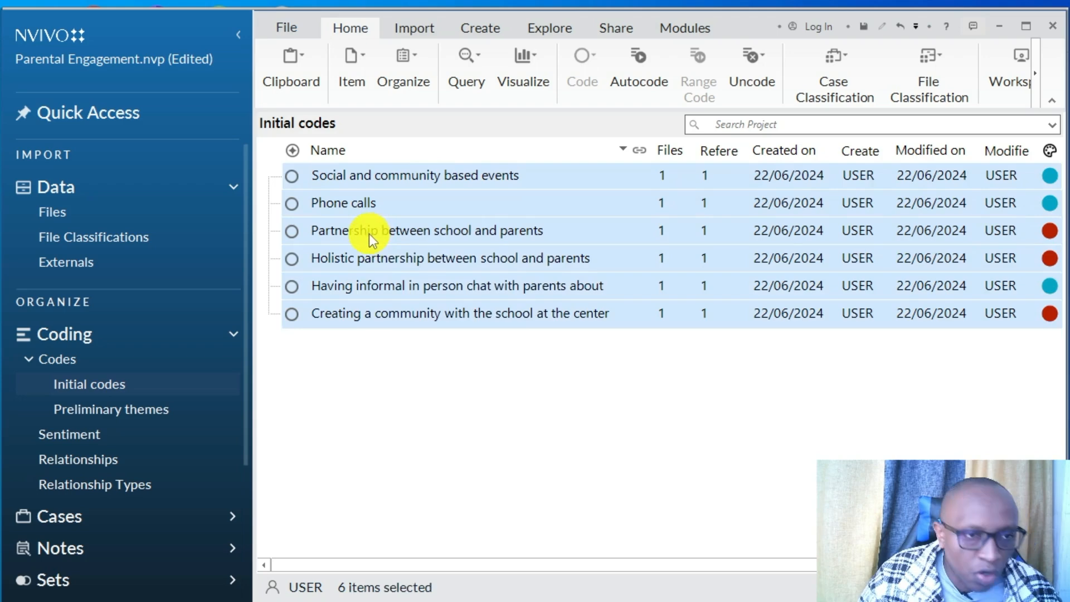
right_click(369, 233)
click(409, 299)
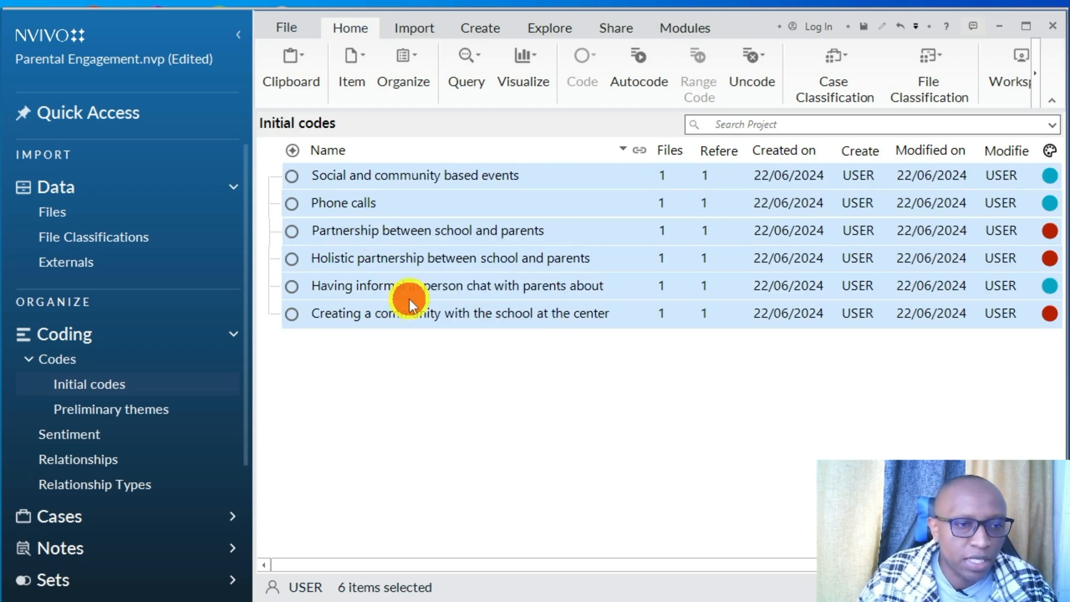
click(124, 409)
click(490, 256)
click(650, 547)
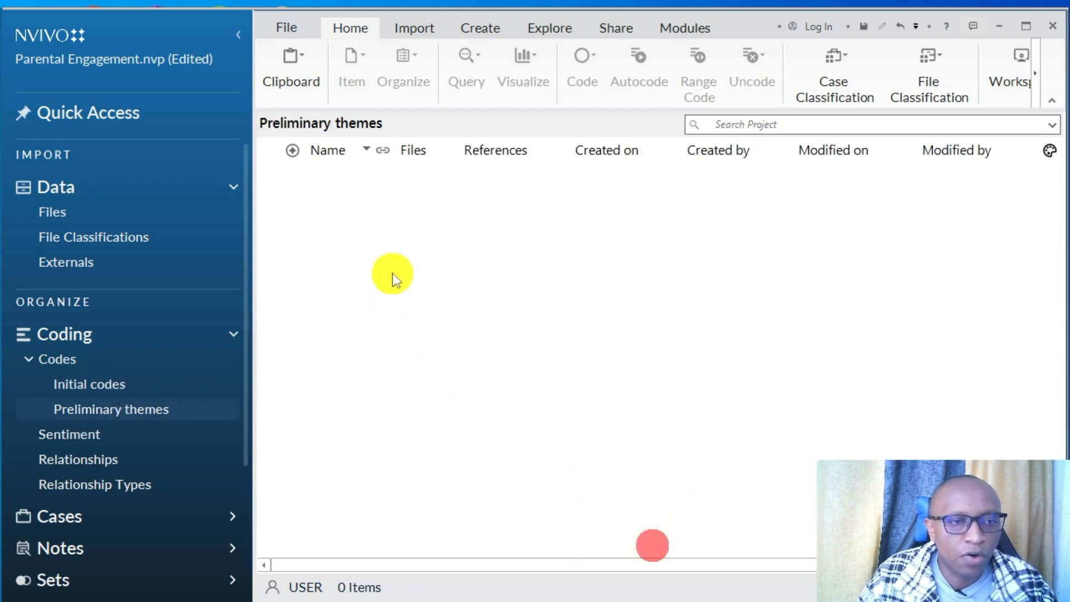
right_click(392, 275)
click(437, 350)
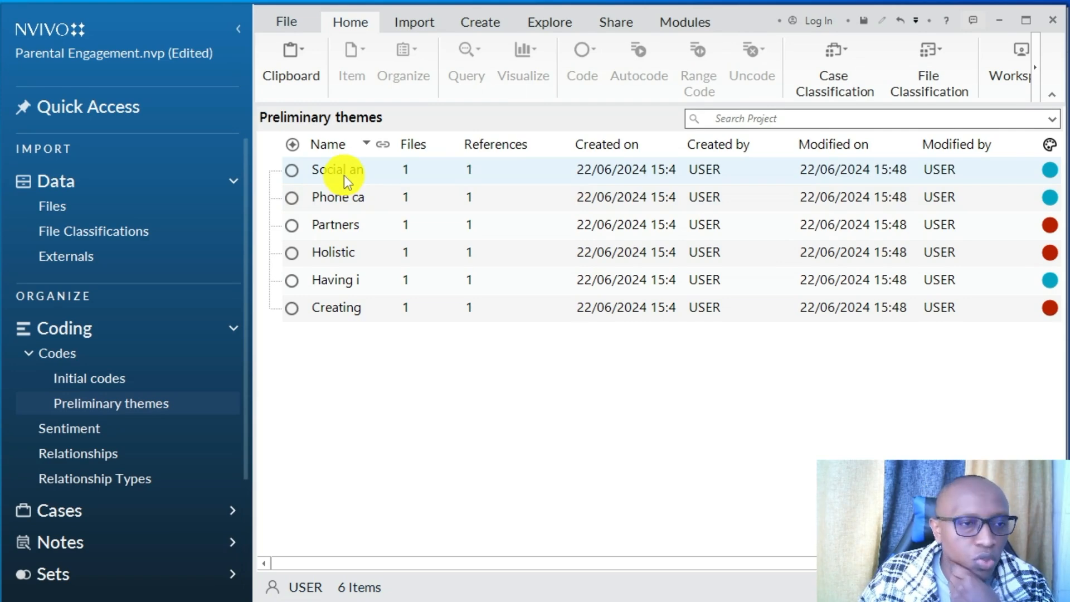
Step: Open the Partnership between school and parents code in Preliminary themes, review its coded passage and close it
double_click(344, 225)
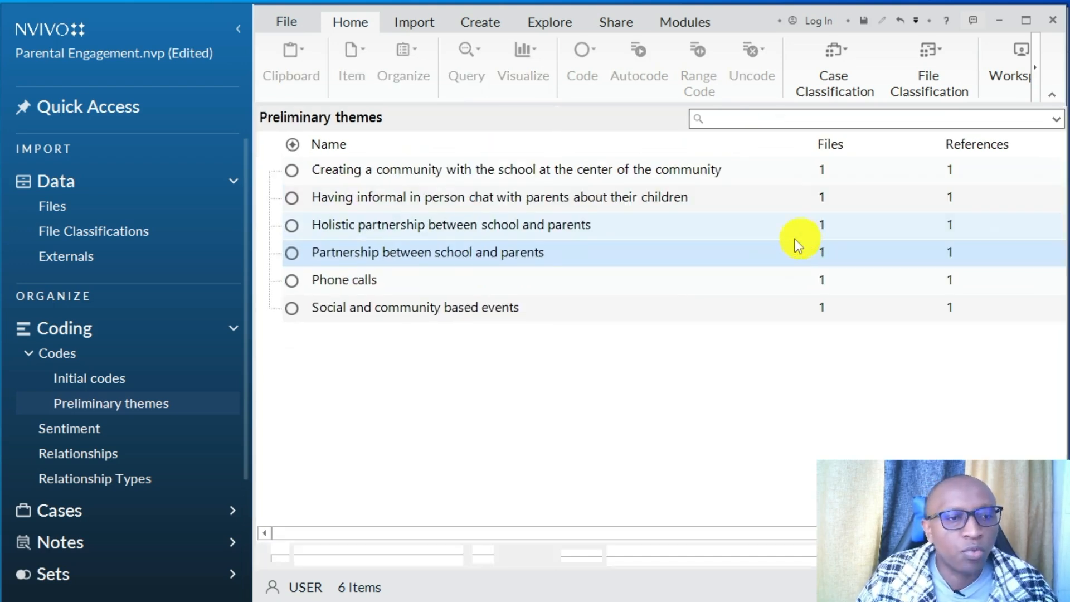
double_click(524, 252)
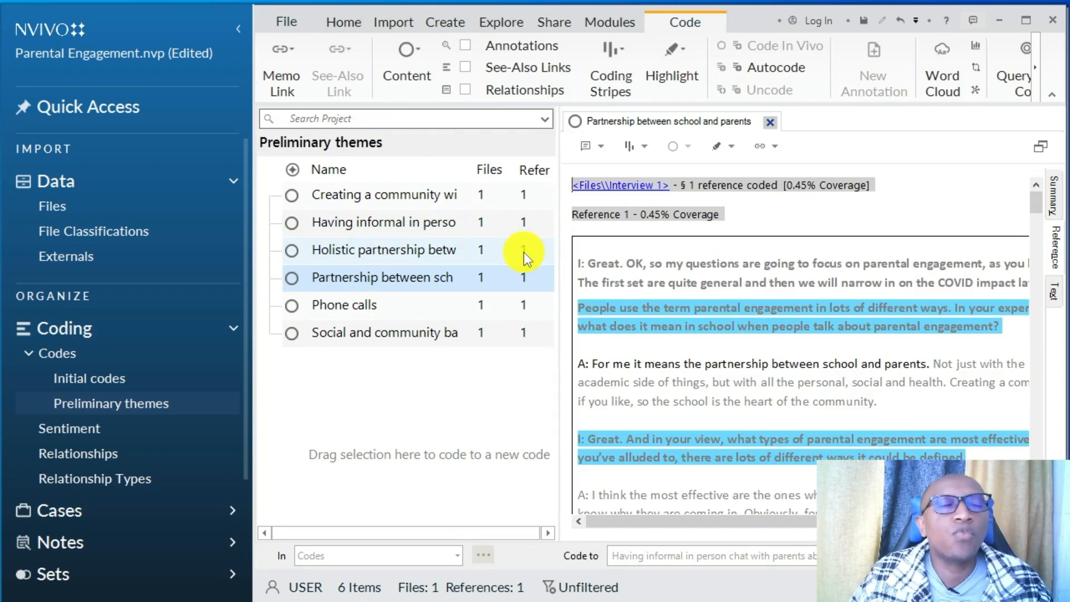
click(772, 121)
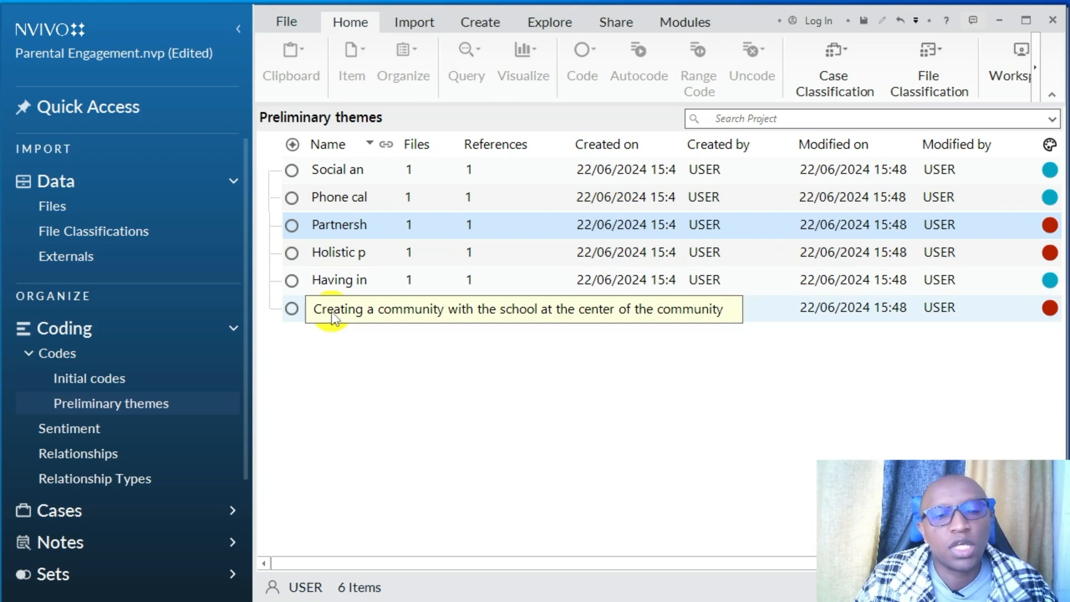
Step: Reopen the Partnership between school and parents code to check the interview question its passage answers, and close it again
right_click(396, 225)
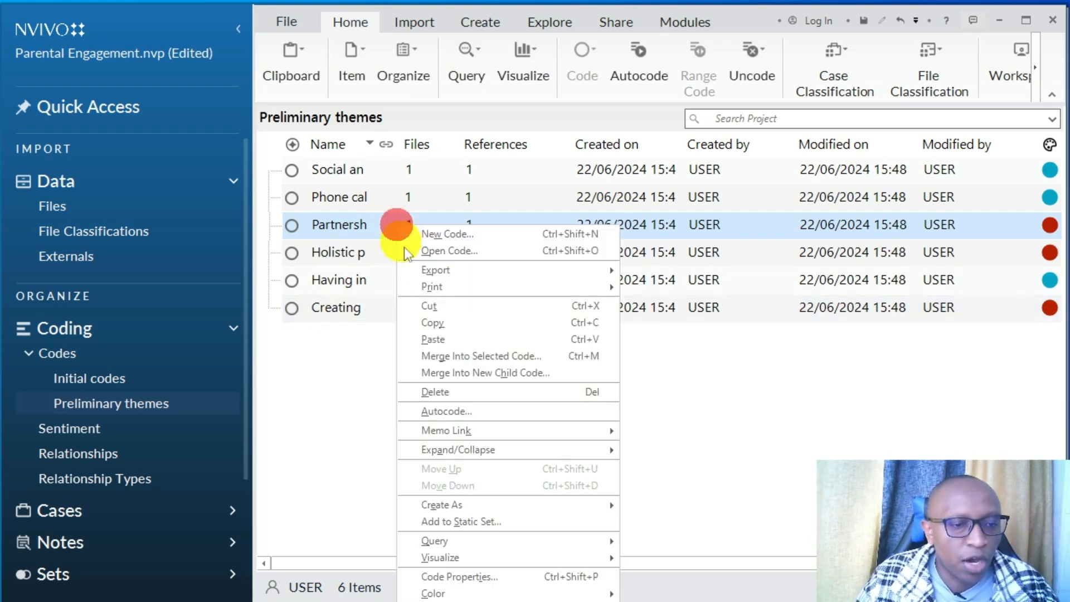
click(336, 226)
double_click(335, 226)
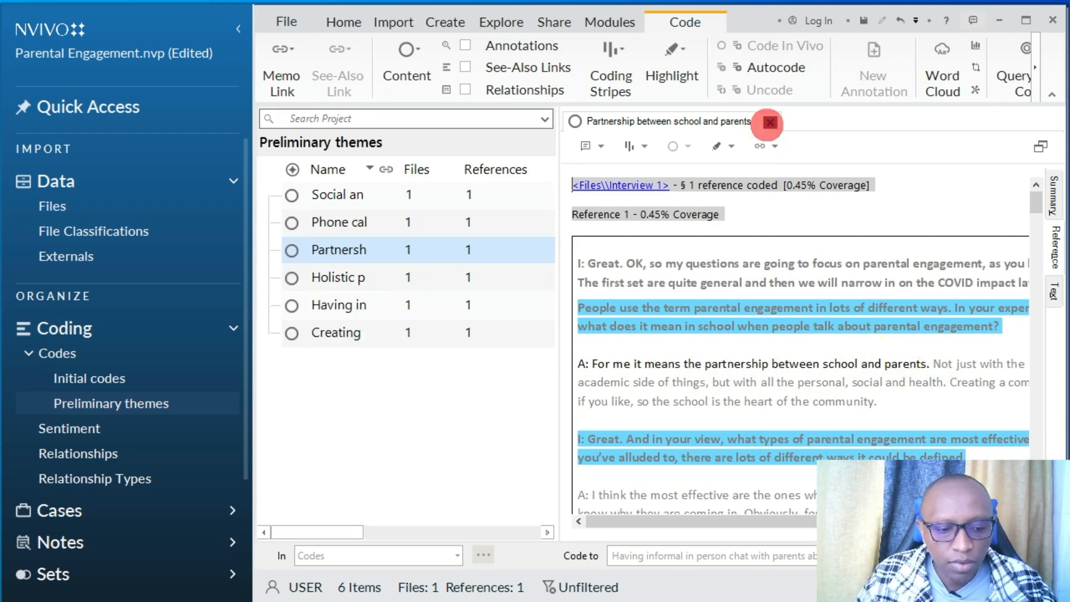
click(769, 121)
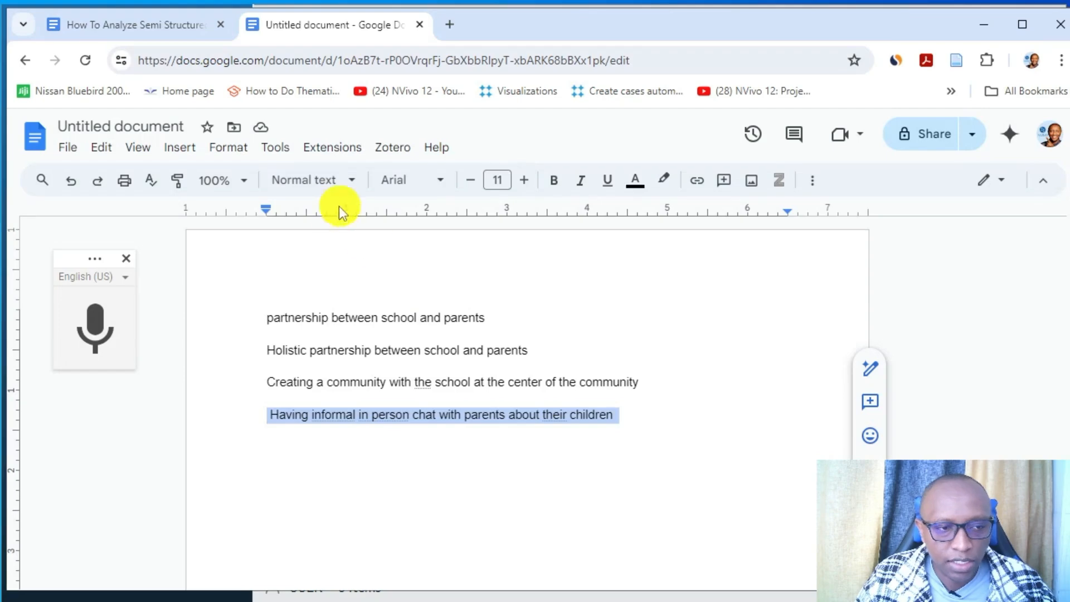
Step: In the Google Docs document, dictate "Subjective meaning of parental engagement according to the participants" on a new line and copy it
click(661, 417)
key(Return)
click(91, 308)
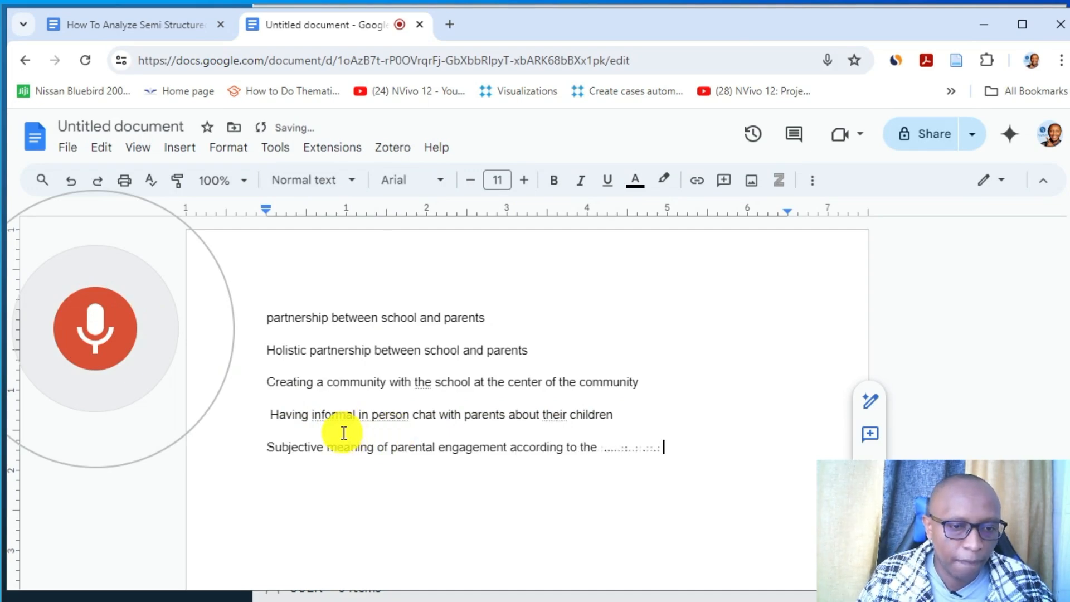
drag(234, 448, 794, 453)
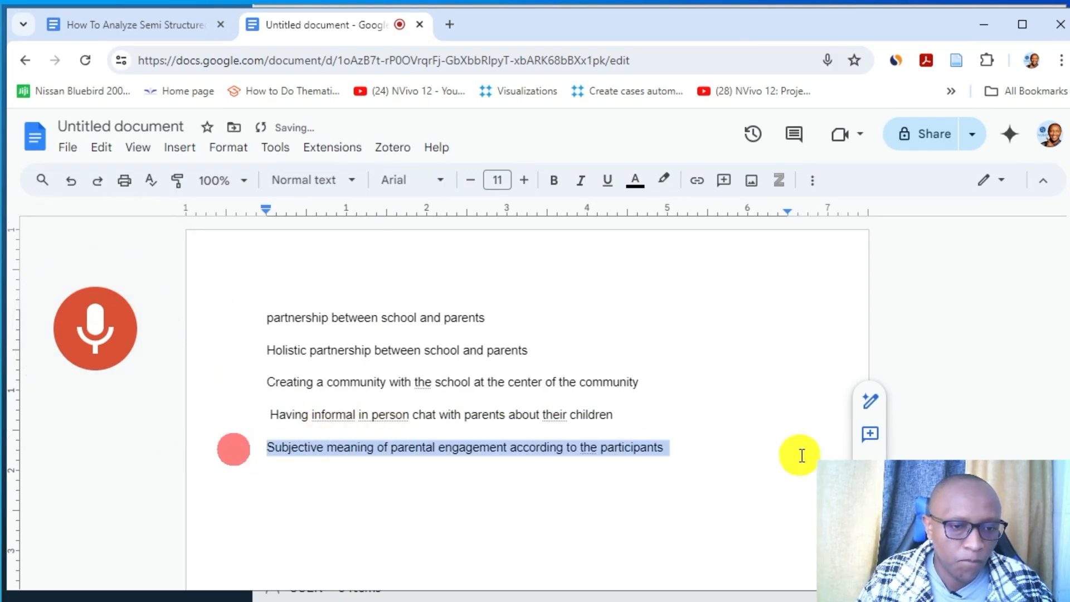
right_click(561, 447)
click(627, 218)
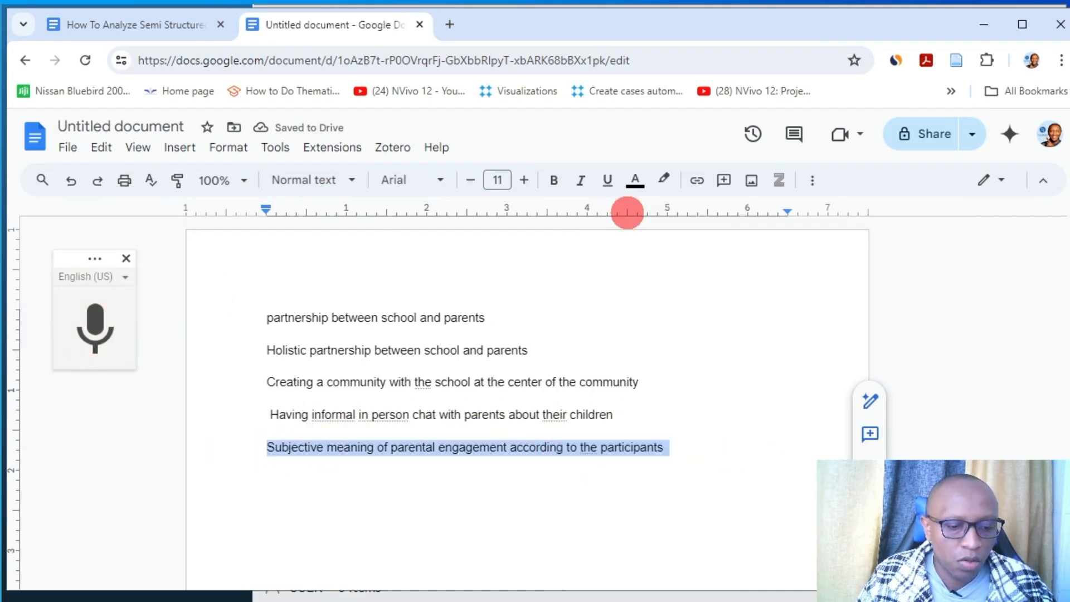
Step: Back in NVivo, create a code in Preliminary themes named with the copied text "Subjective meaning of parental engagement according to the participants"
key(alt+Tab)
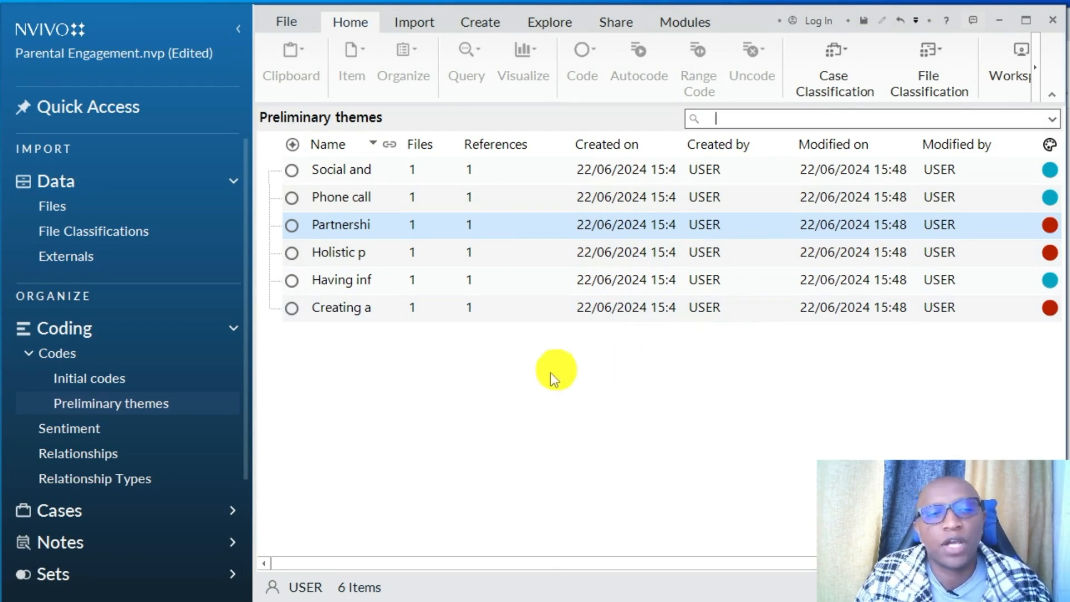
right_click(439, 359)
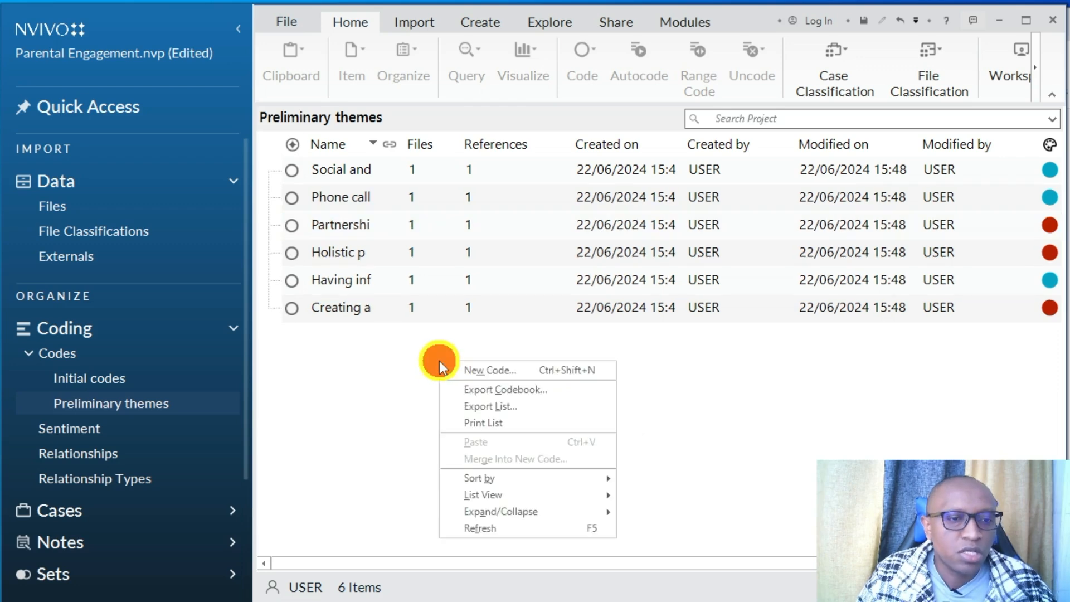
click(478, 369)
right_click(572, 208)
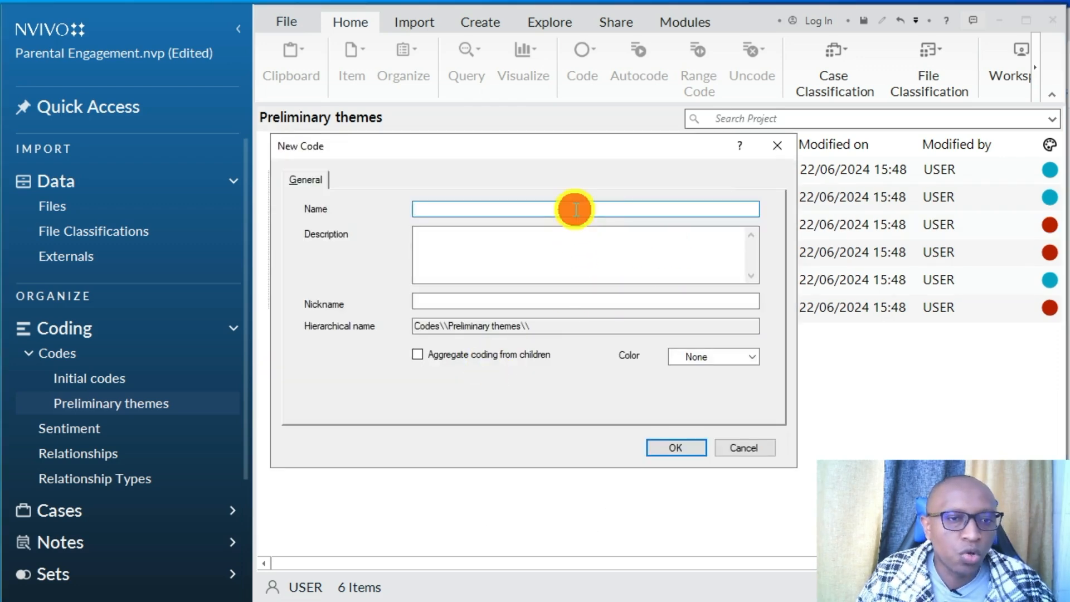
click(617, 276)
click(689, 457)
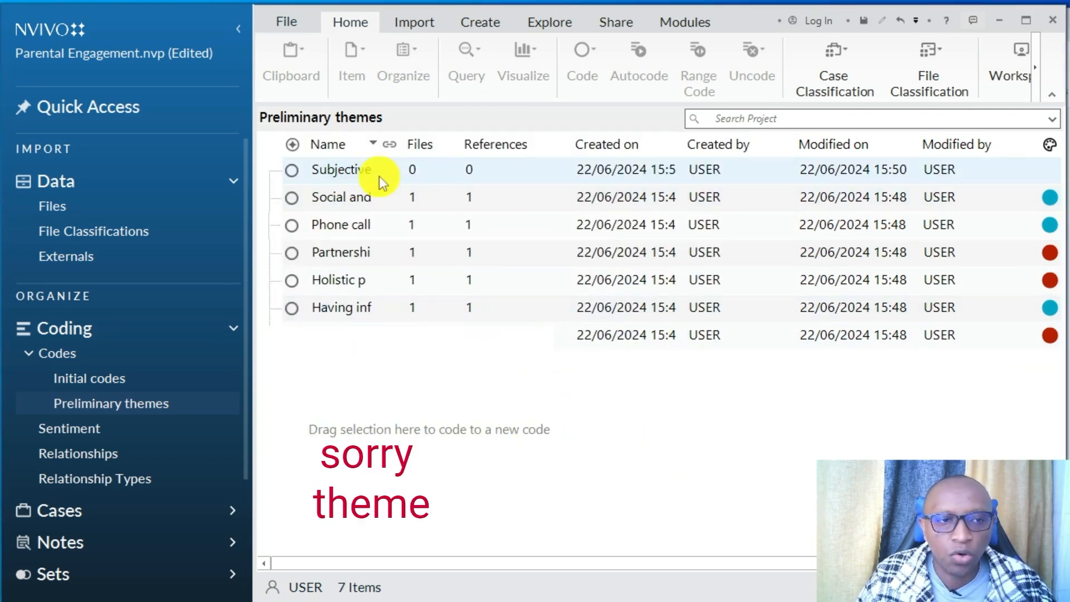
Step: Move the three red-marked codes (Partnership, Holistic partnership and Creating a community) under the Subjective meaning of parental engagement theme
click(417, 259)
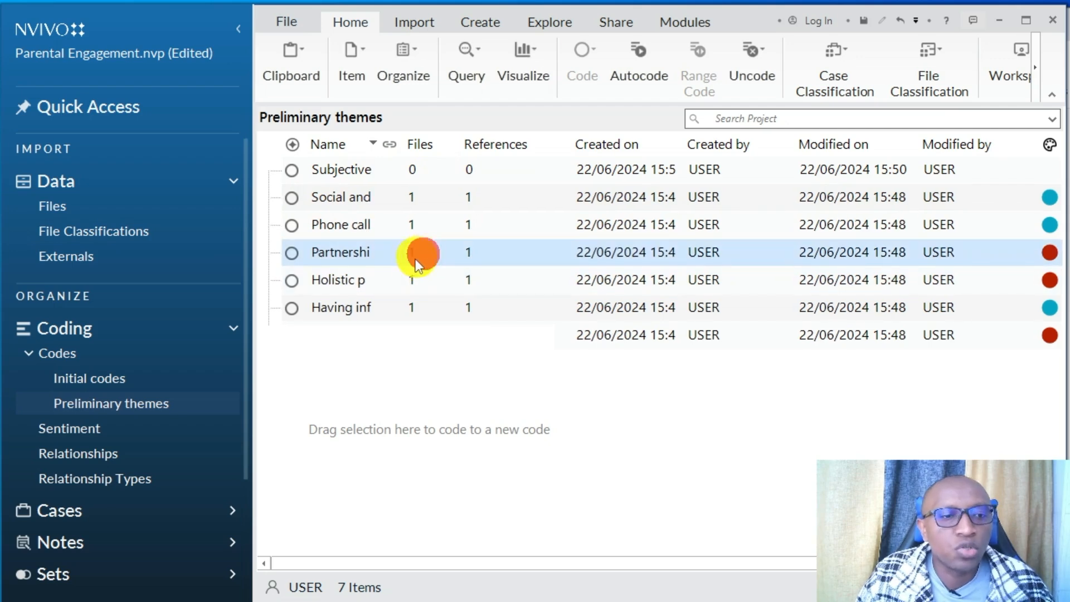
ctrl+click(402, 270)
drag(396, 273, 377, 167)
click(369, 287)
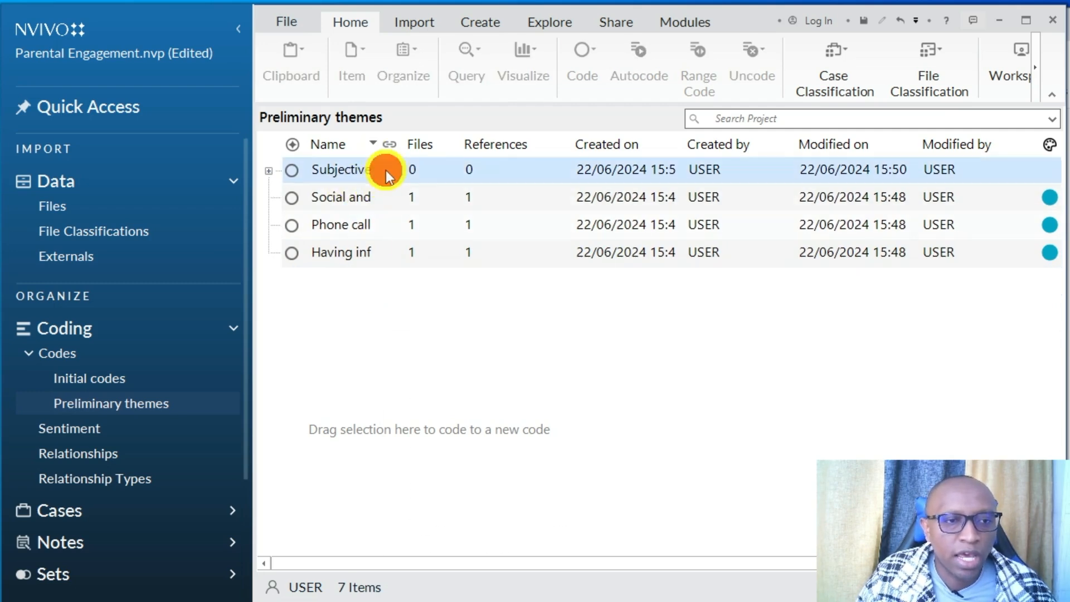
Step: Aggregate coding from children for the Subjective meaning theme and expand it to show its child codes
right_click(385, 170)
click(452, 556)
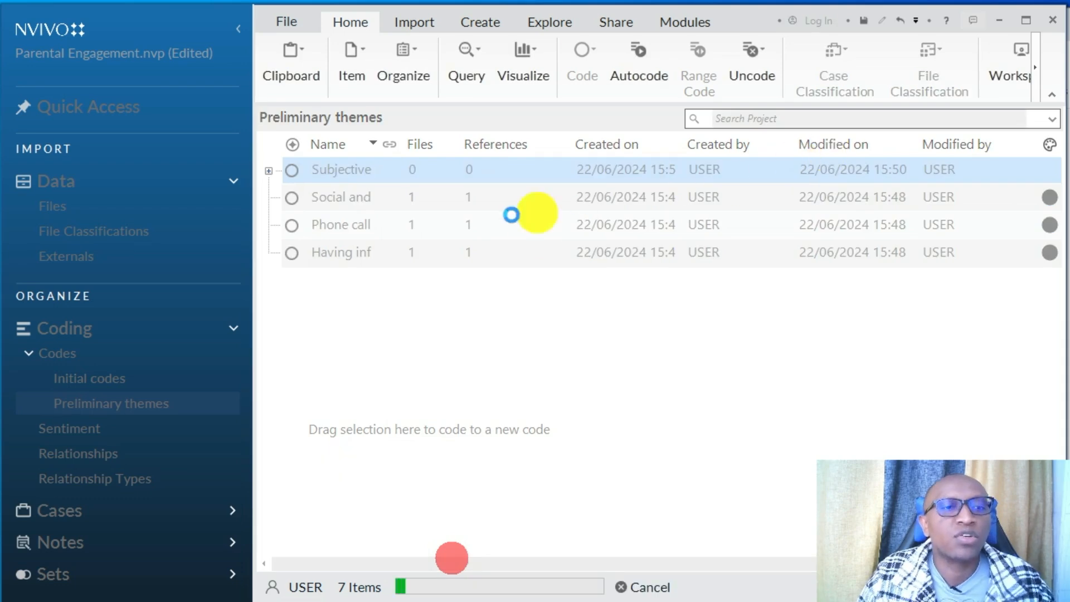
click(268, 169)
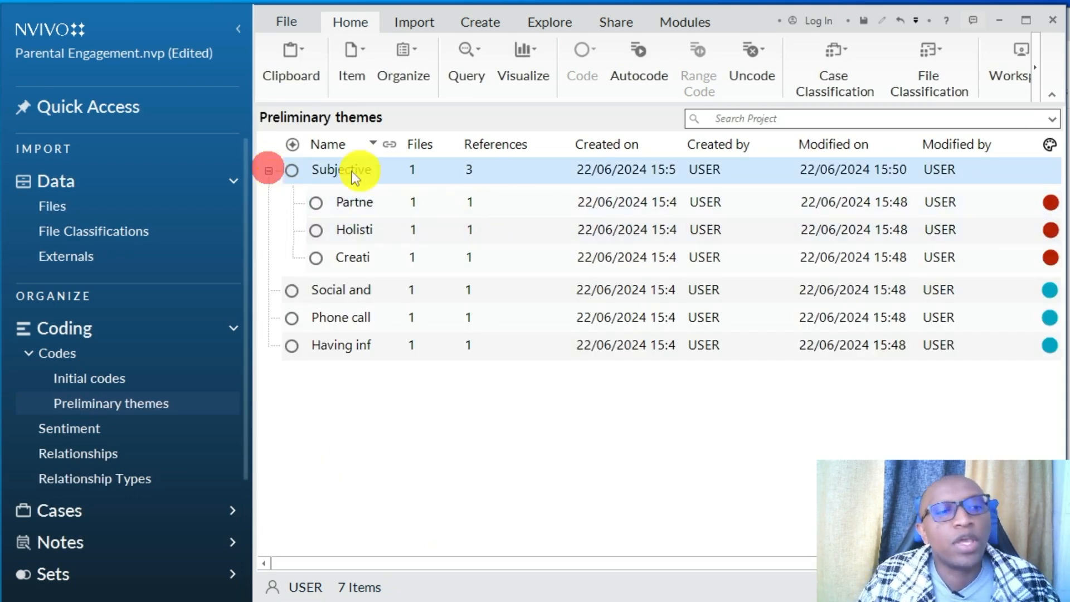
Step: Open the Social and community based events code and review its coded passage and the interview question above it
click(380, 298)
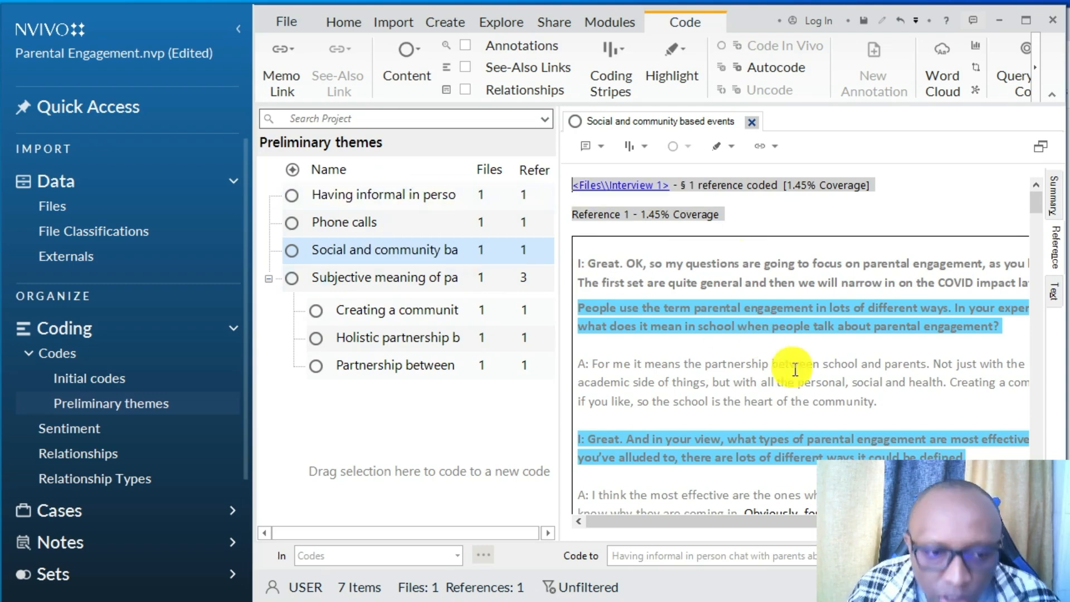
scroll(802, 368, down, 1)
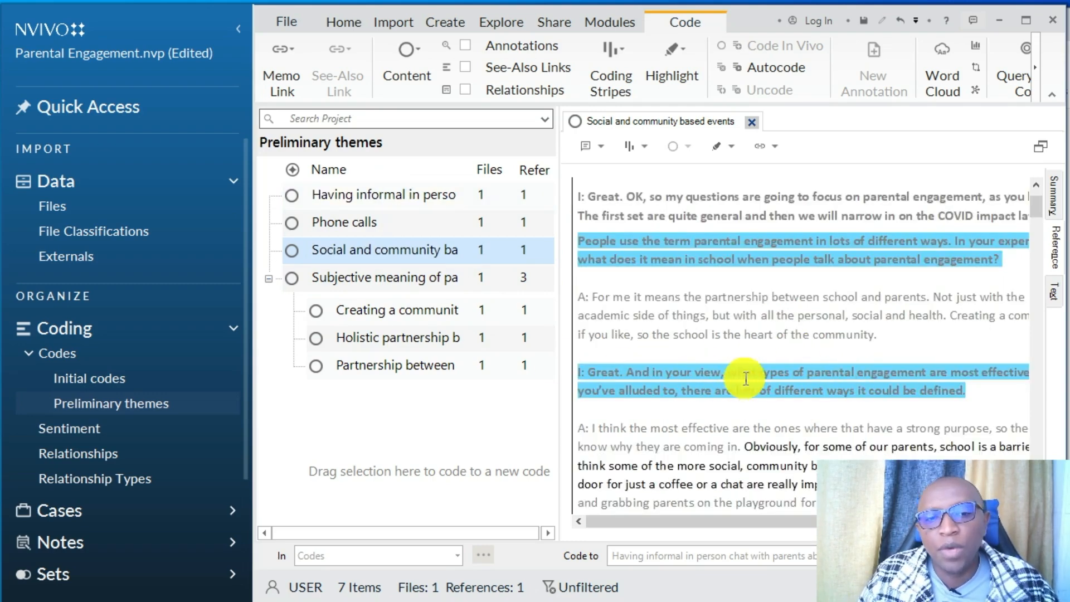
click(728, 375)
scroll(746, 384, down, 1)
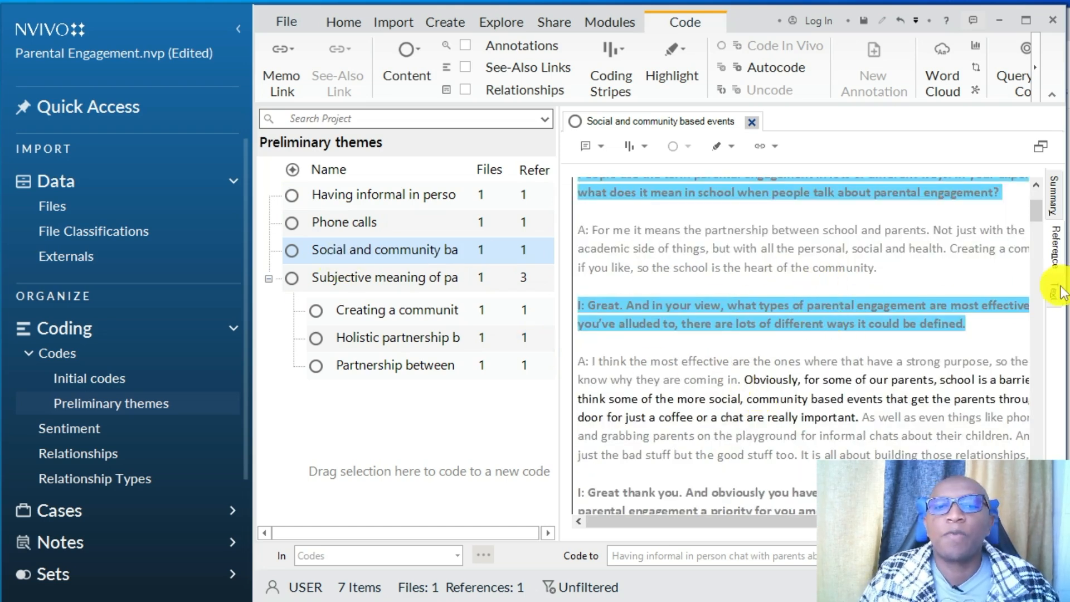
drag(891, 521, 729, 495)
Step: Switch to the Google Docs document, dictate "Effective types of parental engagement" on a new line and copy it
key(alt+Tab)
click(690, 456)
key(Return)
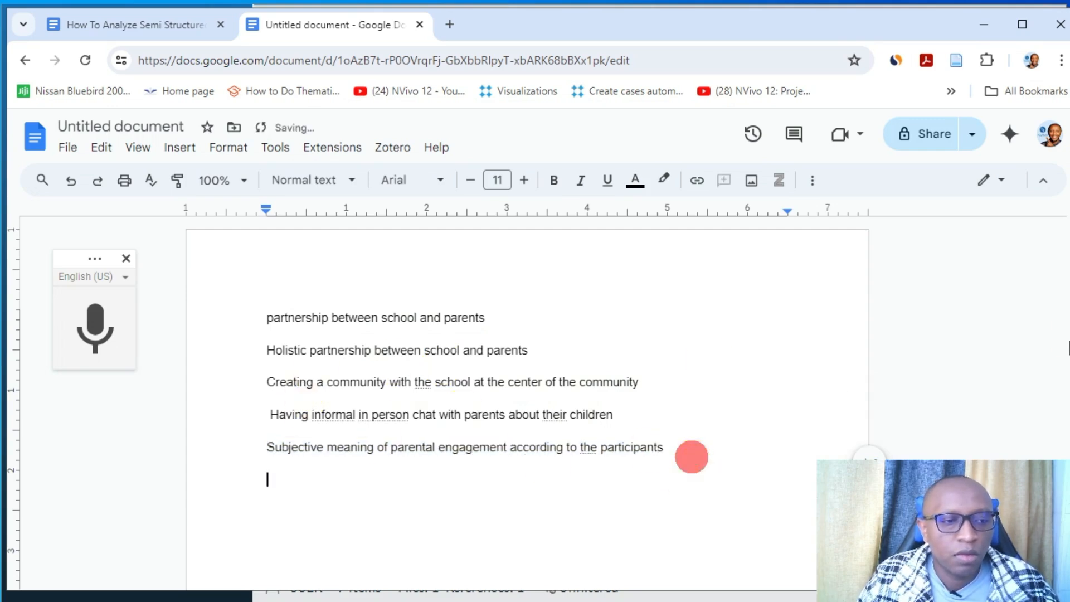
click(61, 343)
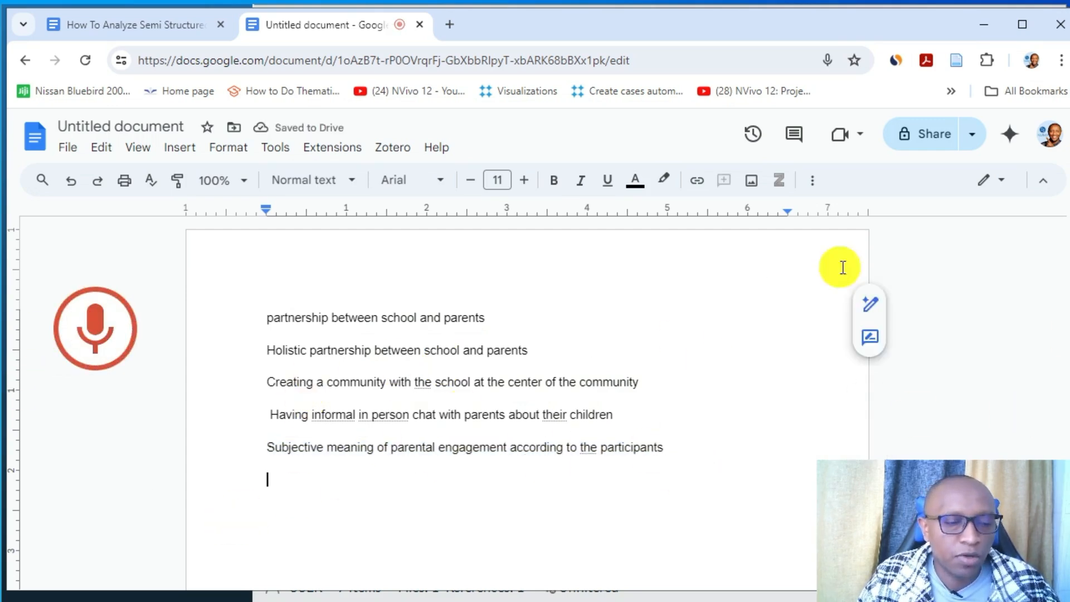
click(129, 323)
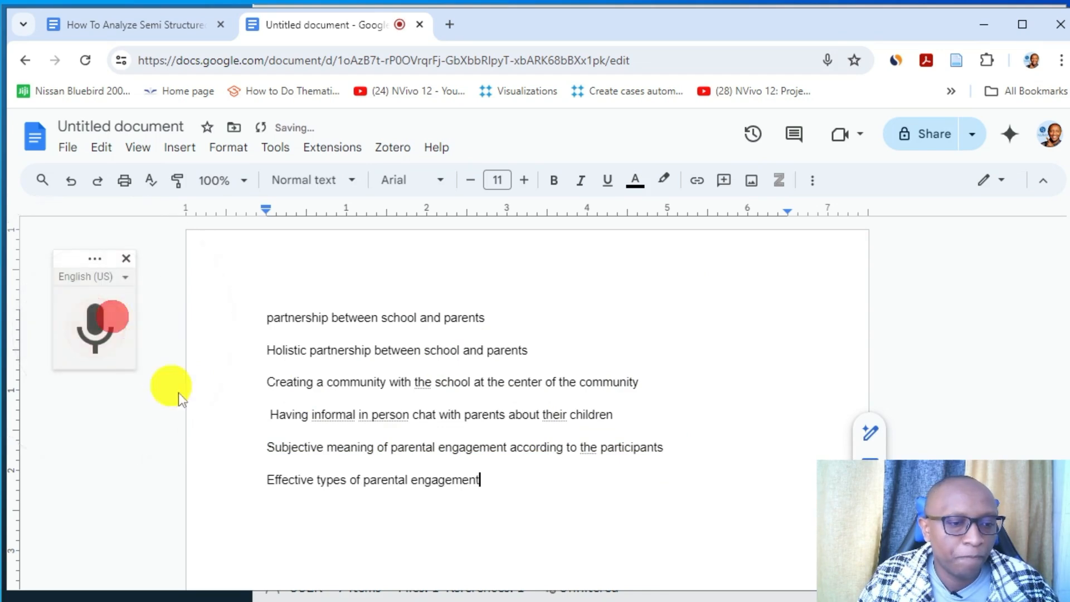
drag(235, 482, 566, 501)
right_click(443, 483)
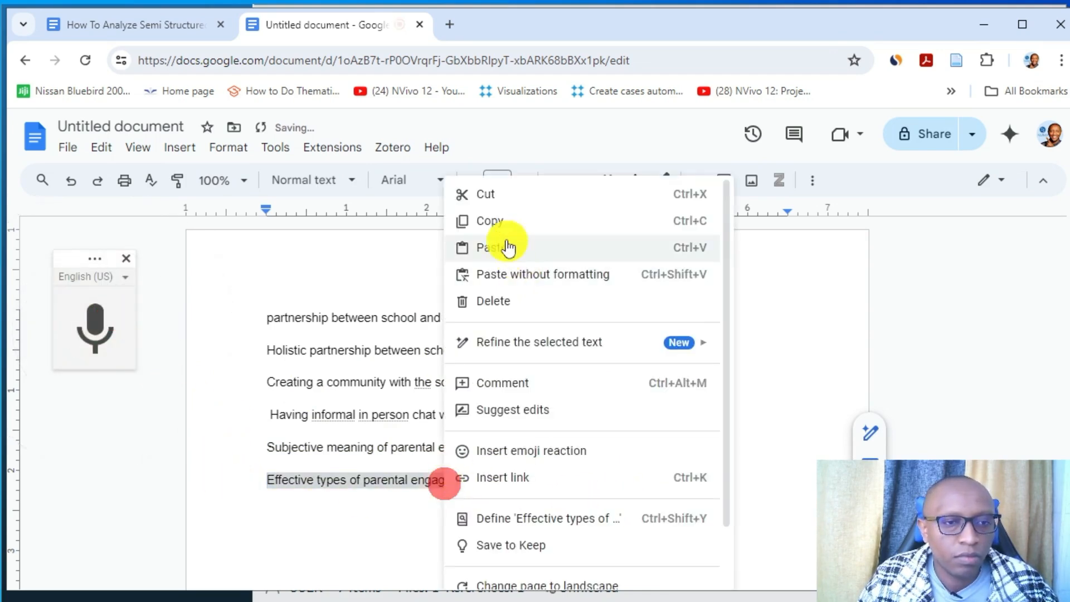
click(500, 224)
Step: Return to NVivo, close the open code and create a Preliminary themes code named "Effective types of parental engagement" from the copied text
click(977, 32)
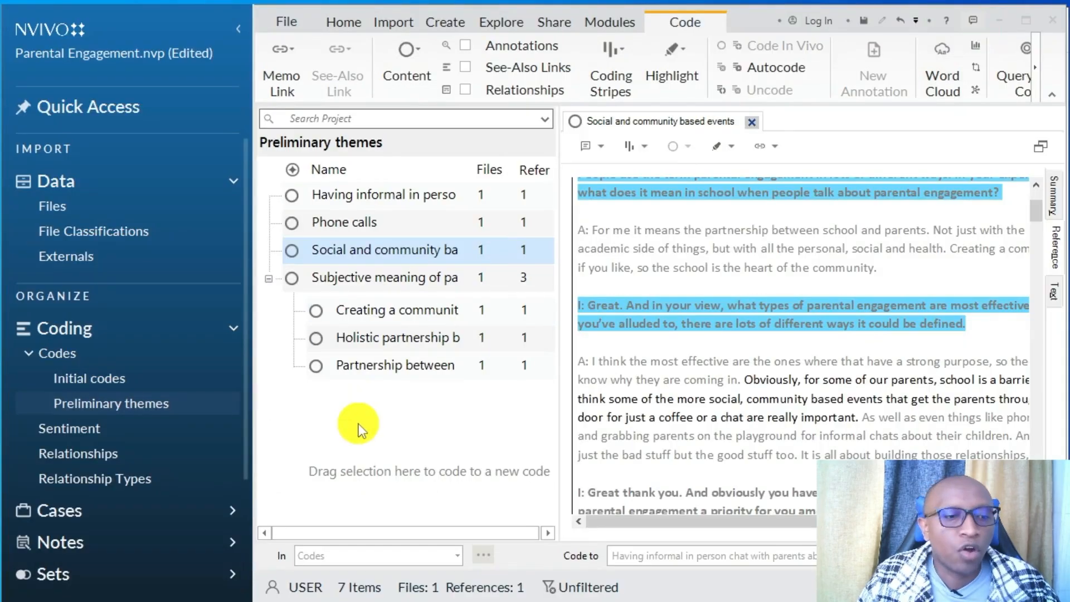
click(752, 121)
right_click(411, 417)
click(493, 420)
right_click(550, 210)
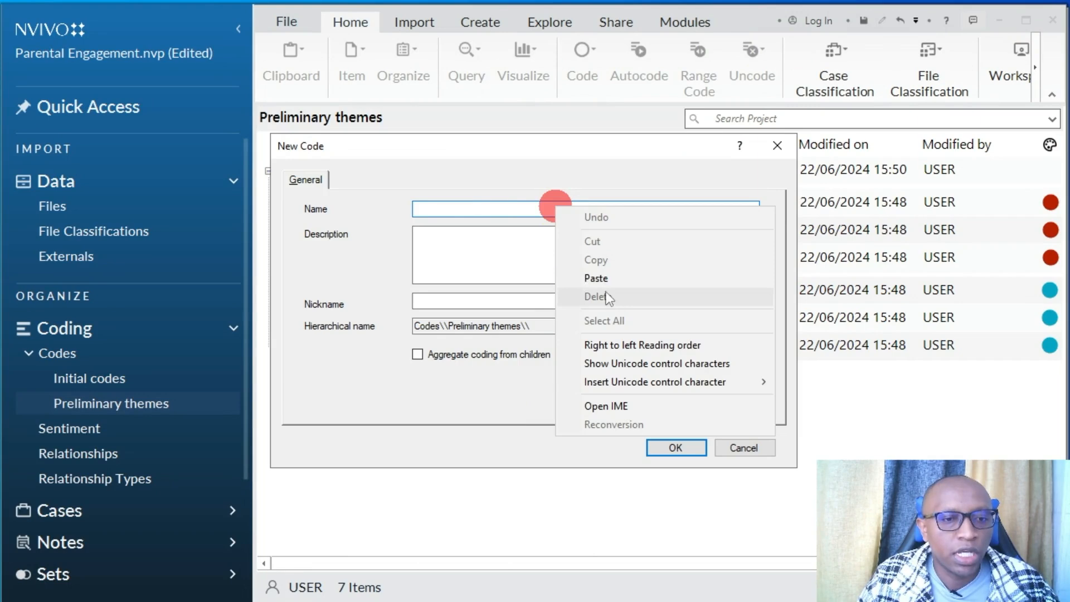
click(598, 280)
click(686, 447)
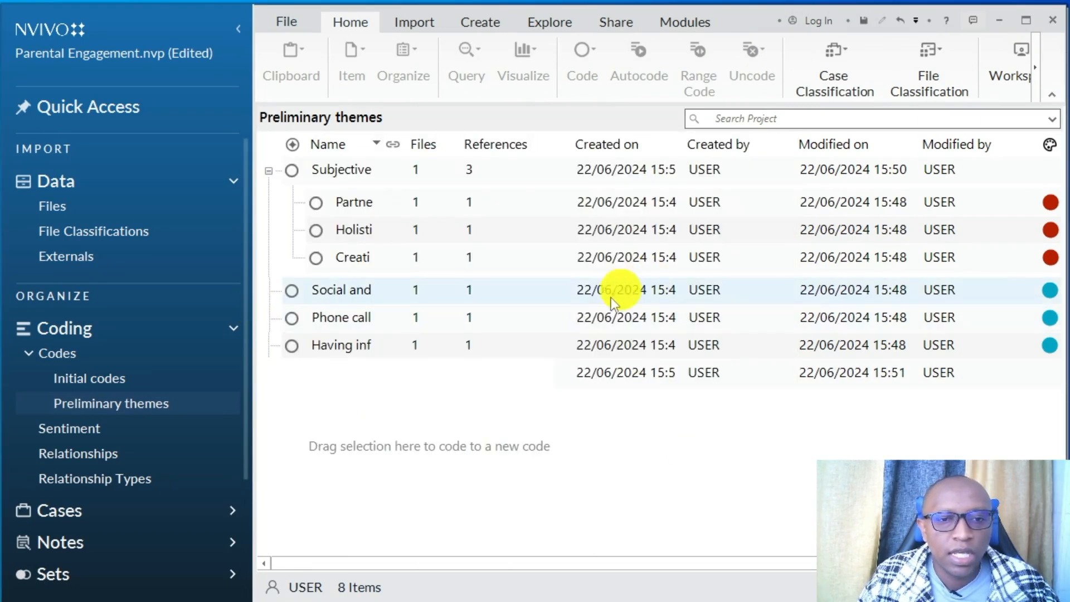
Step: Move the blue-marked codes Having informal in person chat, Phone calls, and Social and community based events under Effective types of parental engagement
click(373, 344)
ctrl+click(369, 317)
ctrl+click(363, 293)
drag(334, 290, 463, 386)
Step: Aggregate coding from children for the Effective types of parental engagement theme and expand its child codes
right_click(501, 294)
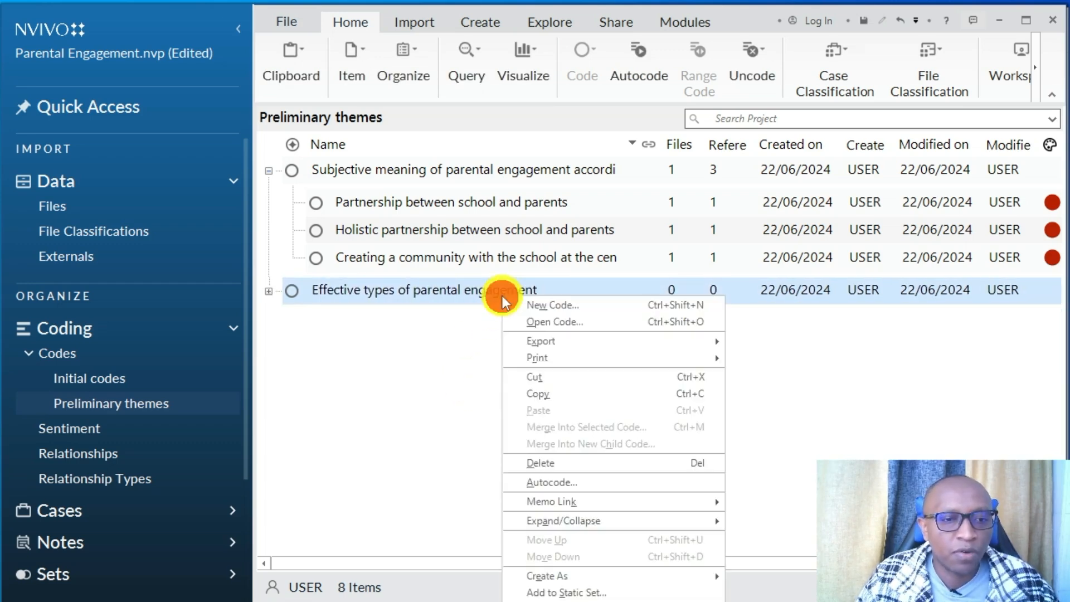
click(577, 601)
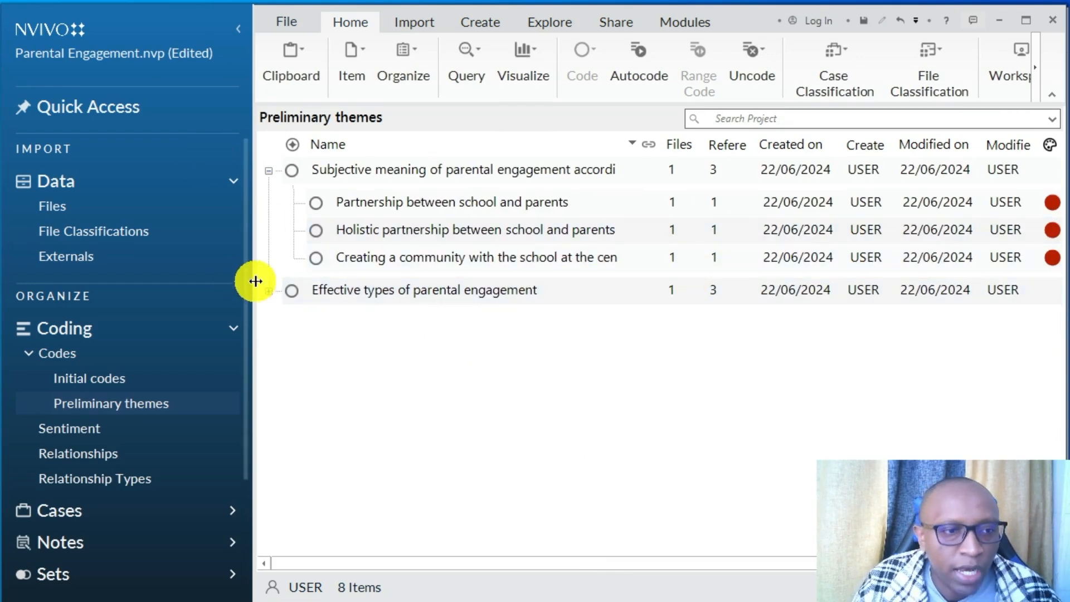
click(268, 292)
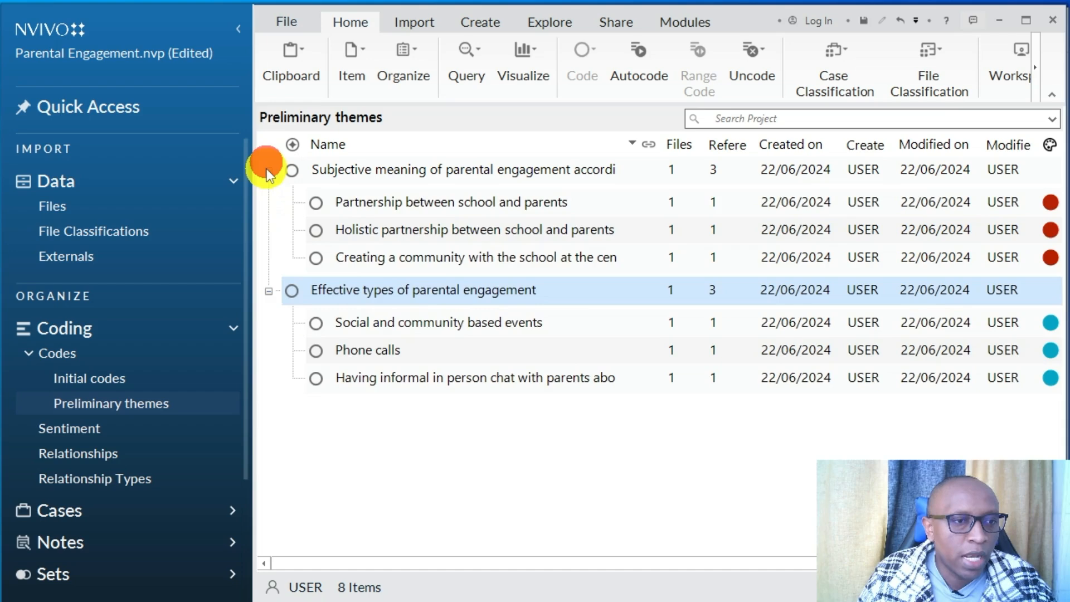
Step: Collapse both themes in Preliminary themes, select them together and copy them
click(268, 170)
click(268, 198)
click(432, 198)
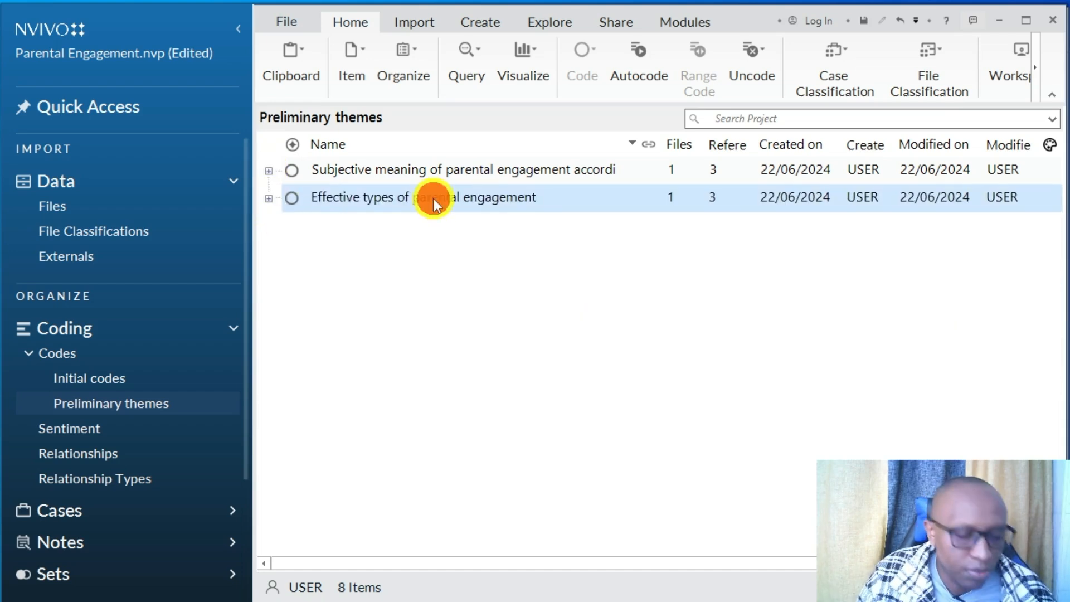
key(ctrl+a)
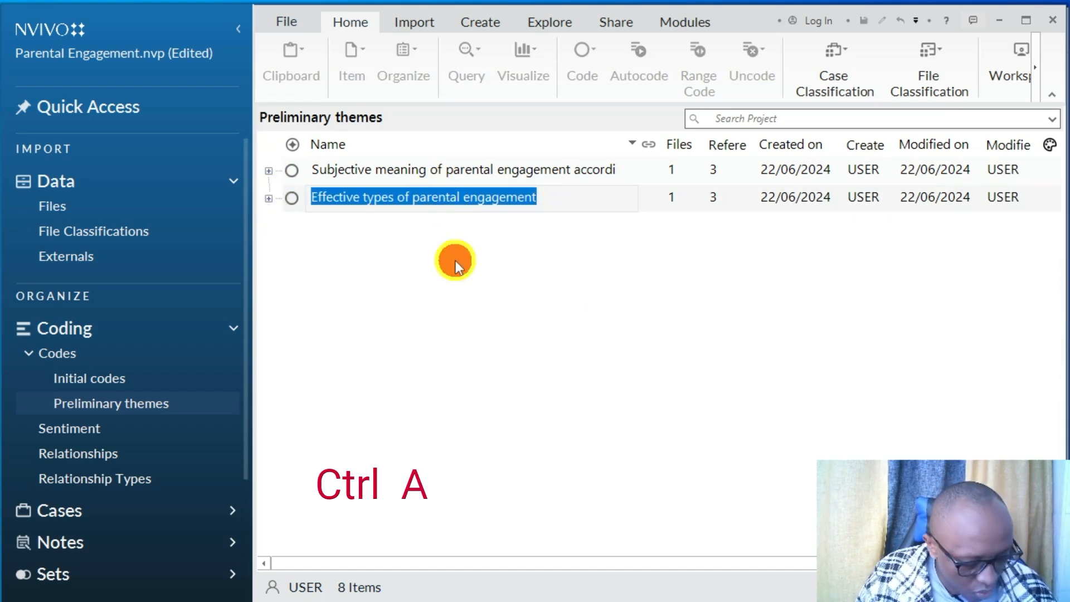
click(473, 172)
ctrl+click(408, 203)
right_click(409, 201)
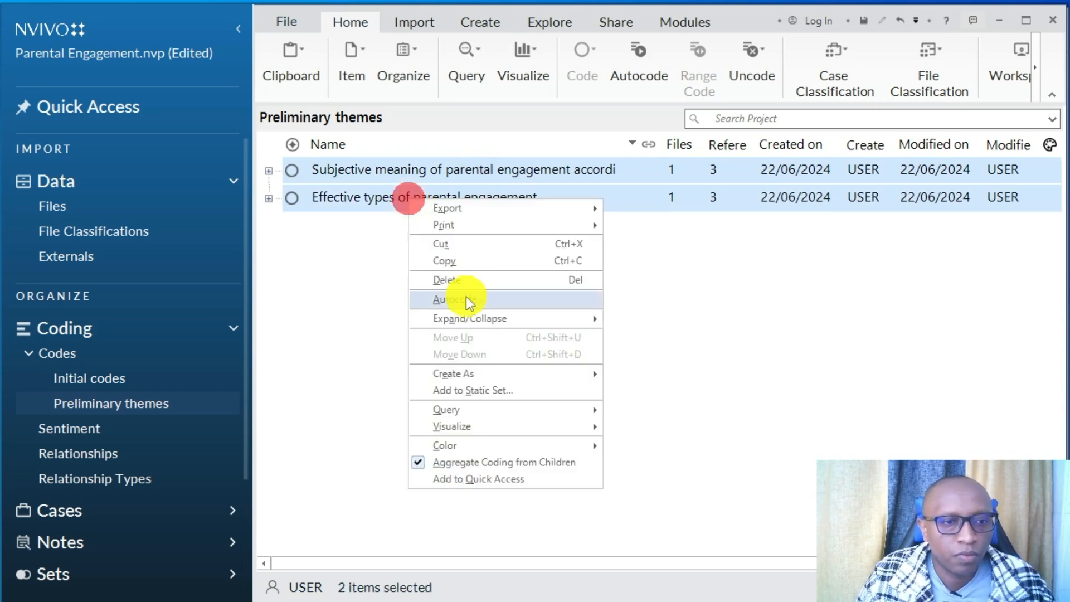
click(447, 259)
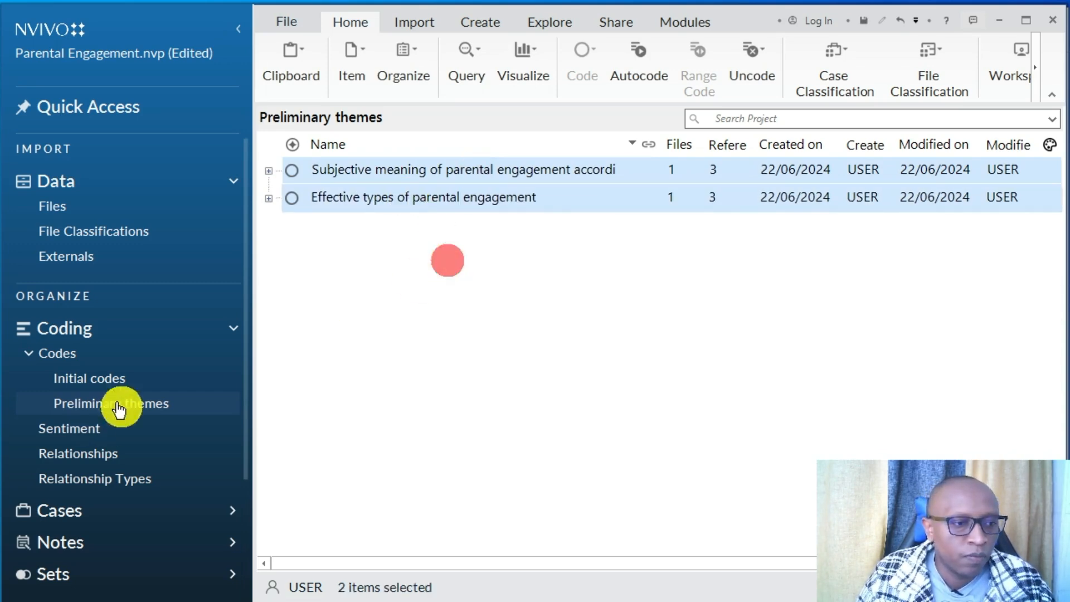
Step: Create a new folder named "Final themes" under Codes
right_click(96, 355)
click(157, 366)
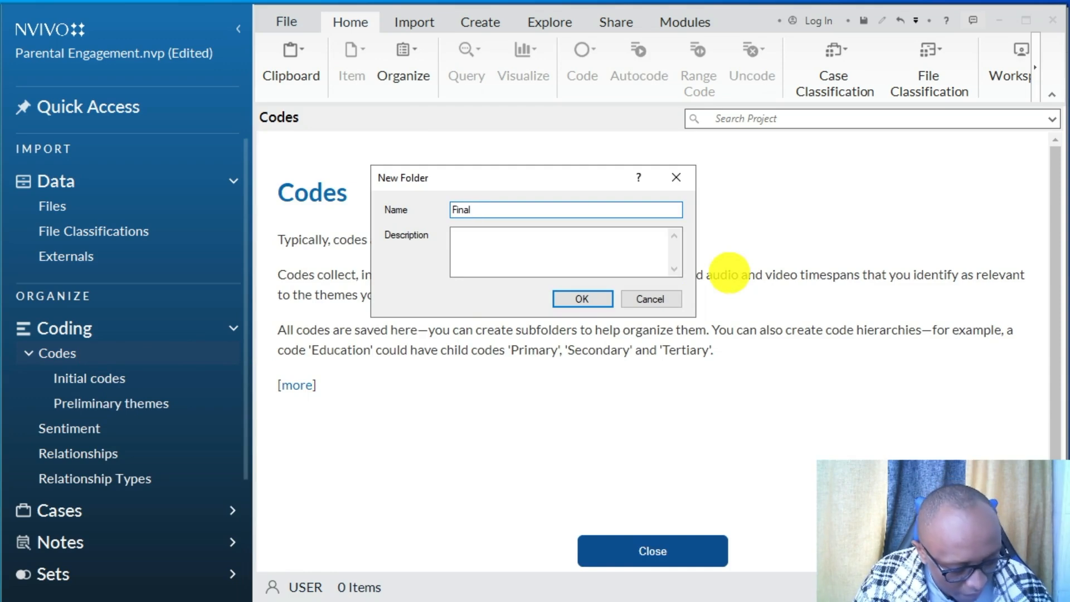
text(Final the)
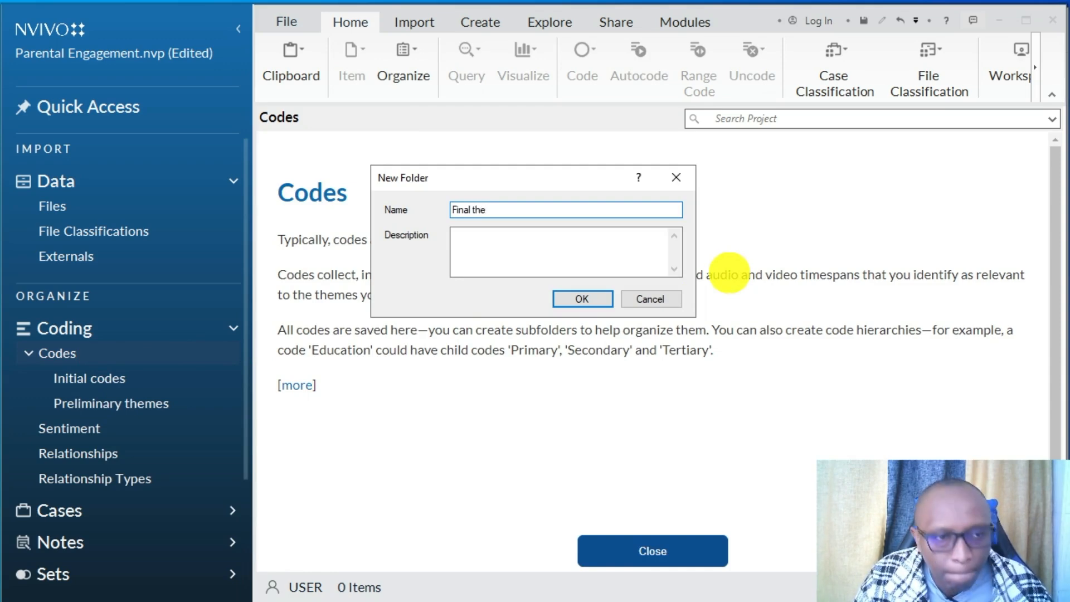
text(es)
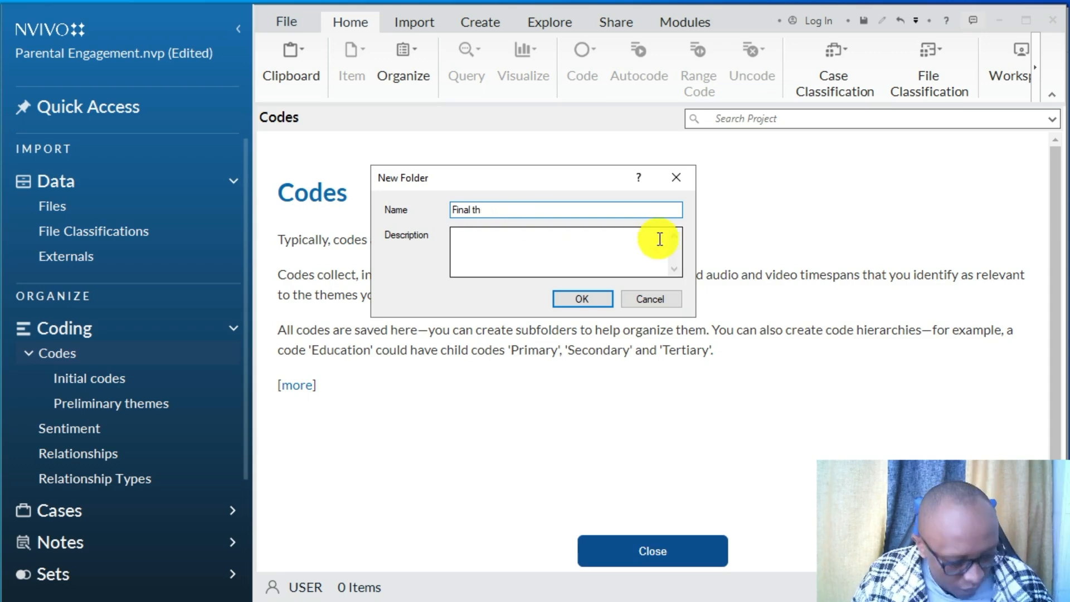
text(s)
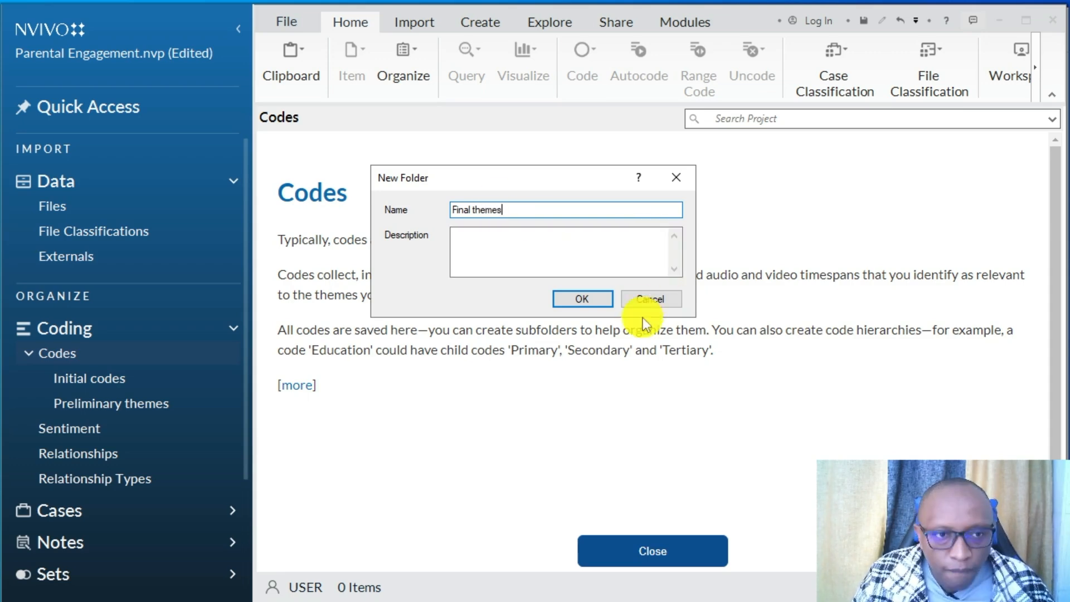
click(574, 297)
Step: Paste the copied preliminary themes into the Final themes folder and expand the Subjective meaning of parental engagement theme
click(85, 378)
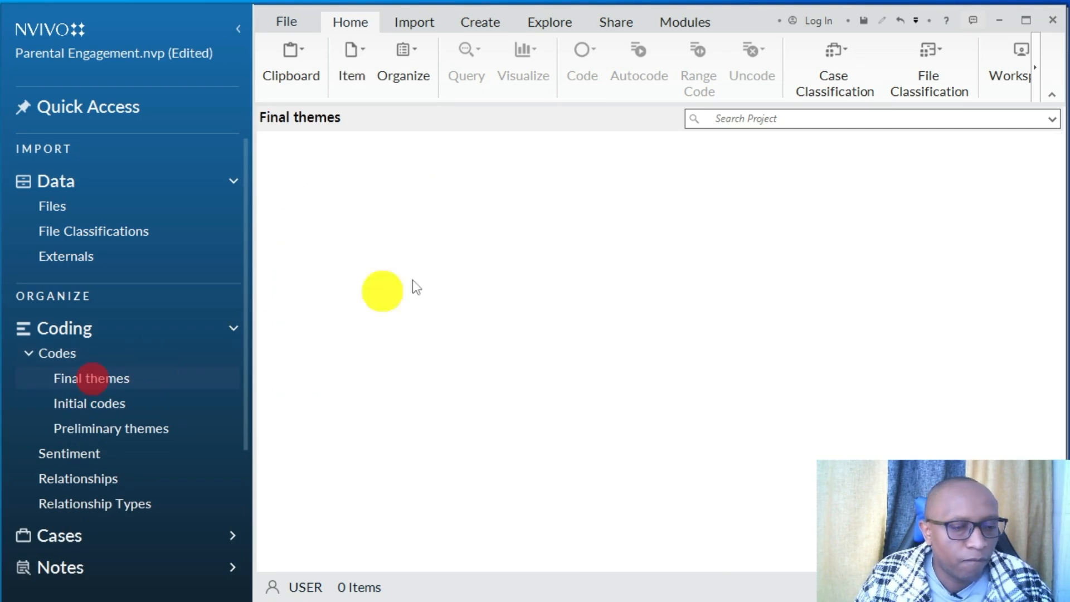
click(634, 548)
right_click(377, 217)
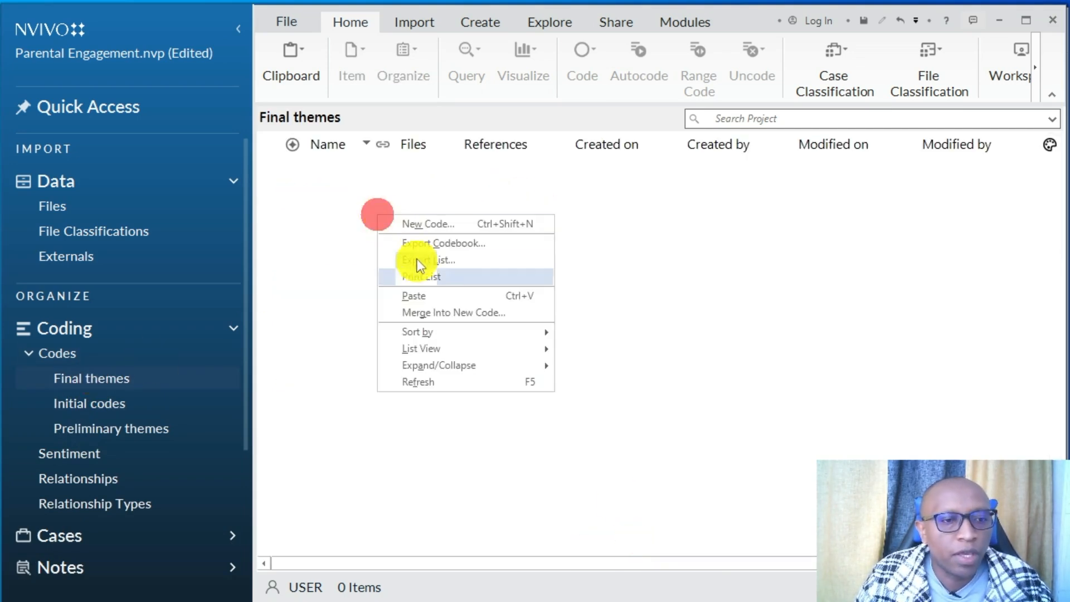
click(425, 297)
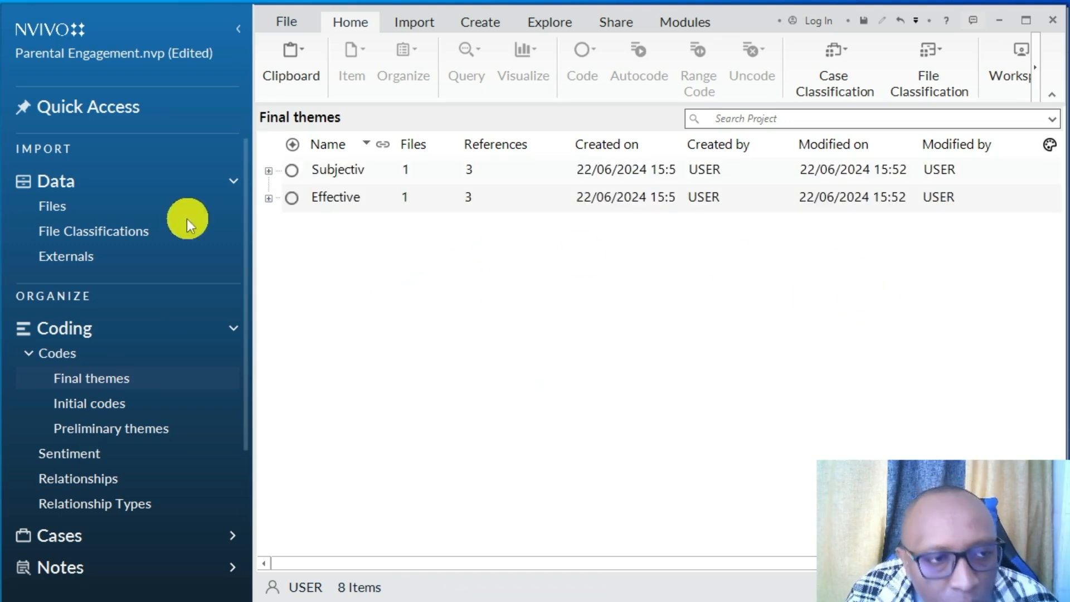
click(268, 171)
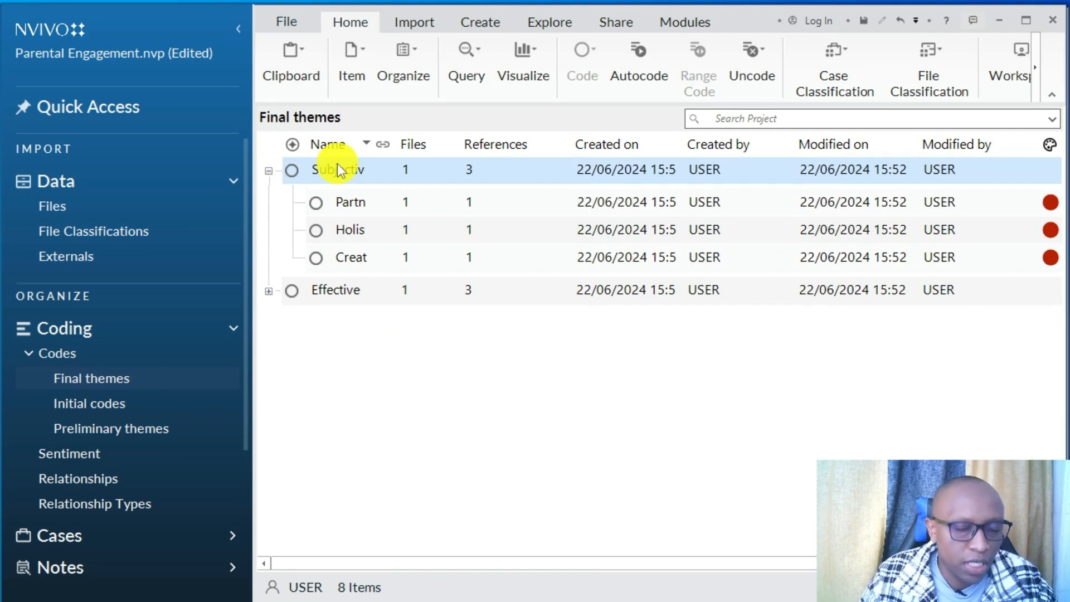
Step: Open the code properties of the Subjective meaning theme in Final themes and select its whole name for replacement
right_click(368, 173)
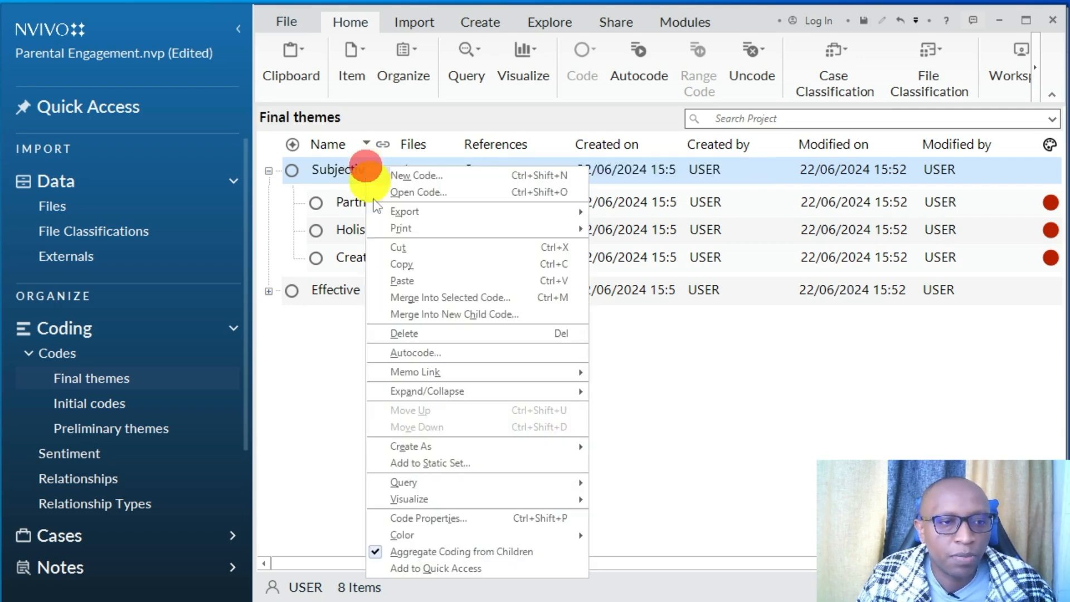
click(447, 518)
click(453, 209)
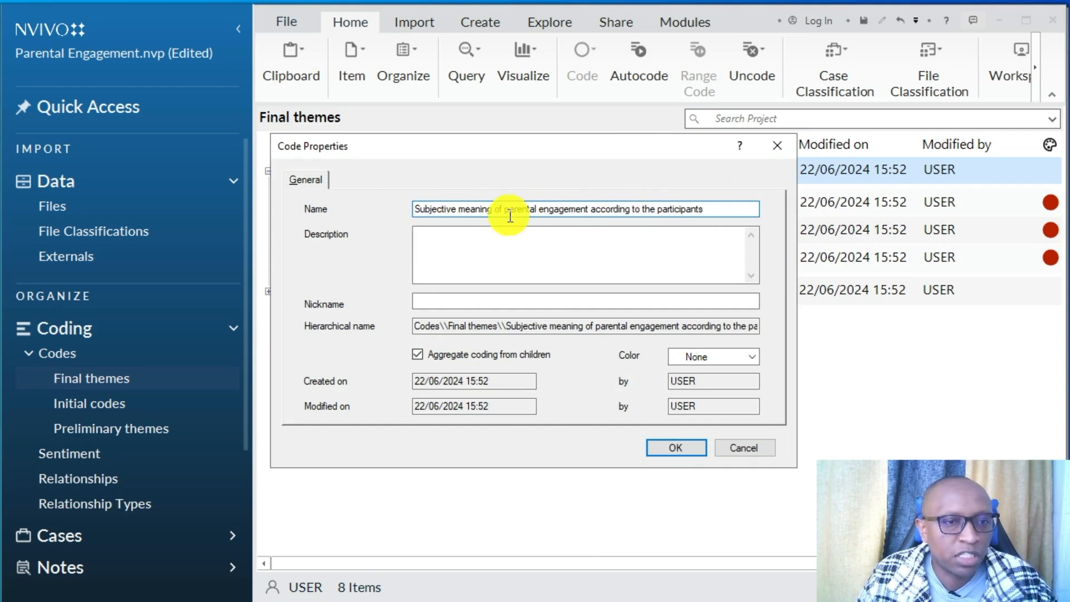
drag(738, 210, 239, 210)
Step: Switch to Google Docs, dictate "Participants subjective meaning of parental engagement" on a new line and copy that text
key(alt+Tab)
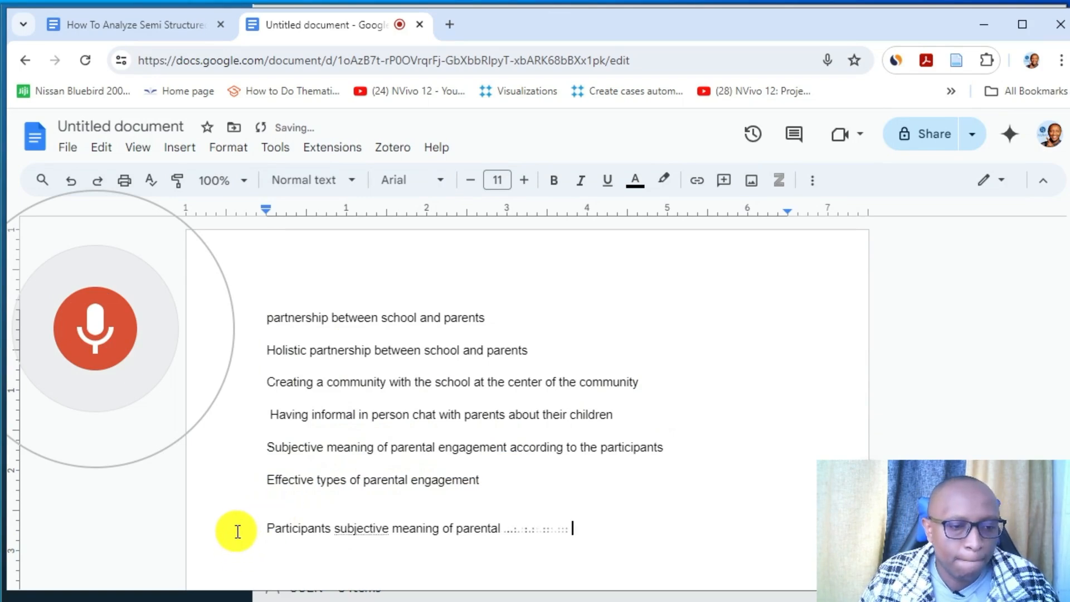
drag(245, 529, 606, 540)
right_click(496, 533)
key(Escape)
right_click(489, 525)
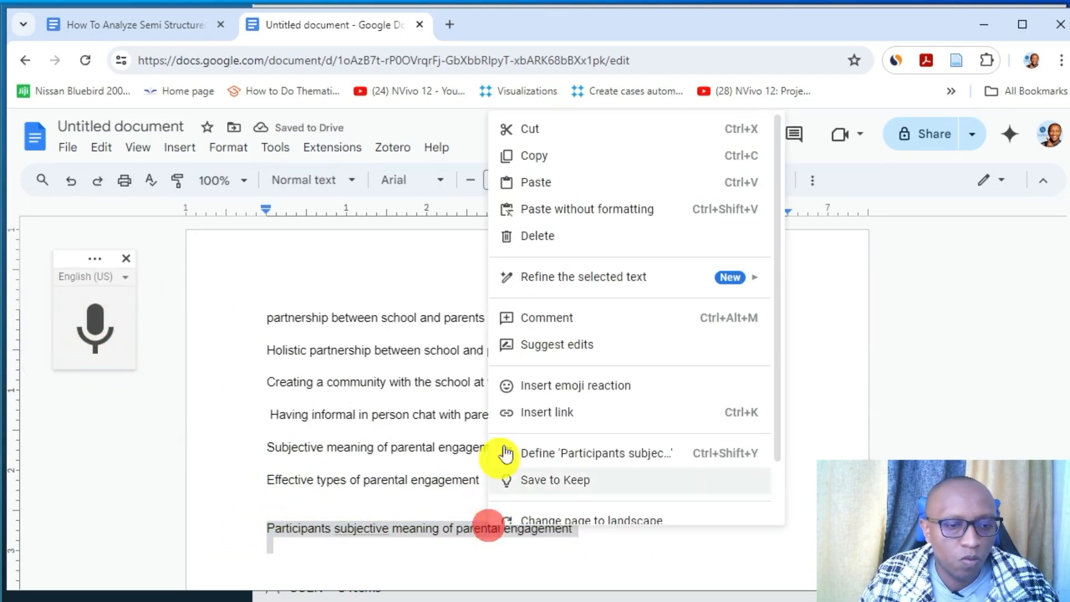
click(537, 162)
Step: Return to NVivo and rename the theme "Participants subjective meaning of parental engagement" with the copied text
click(983, 24)
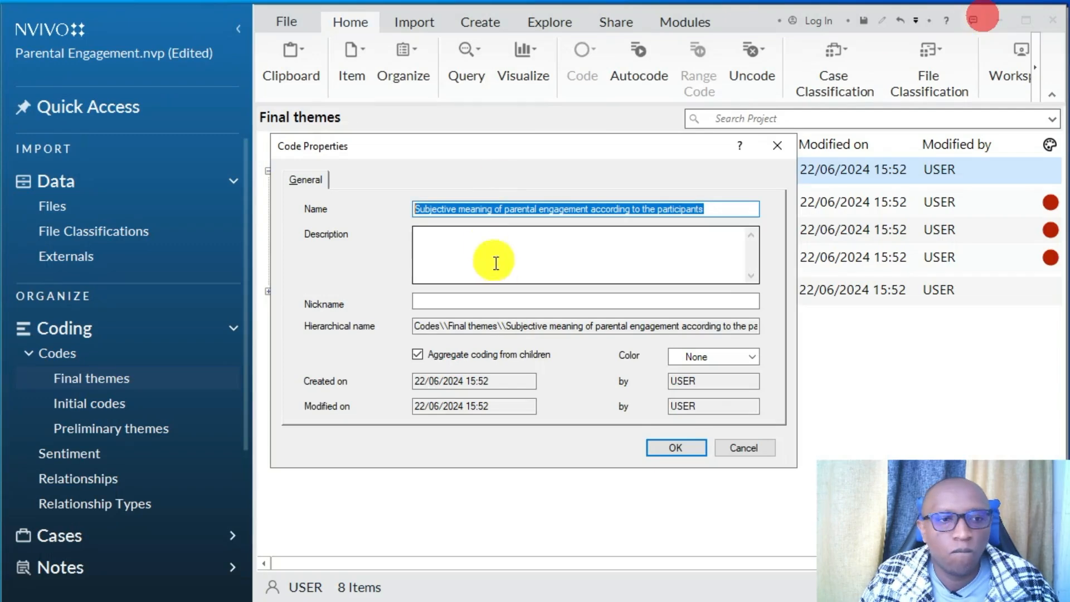
key(BackSpace)
right_click(480, 214)
click(519, 283)
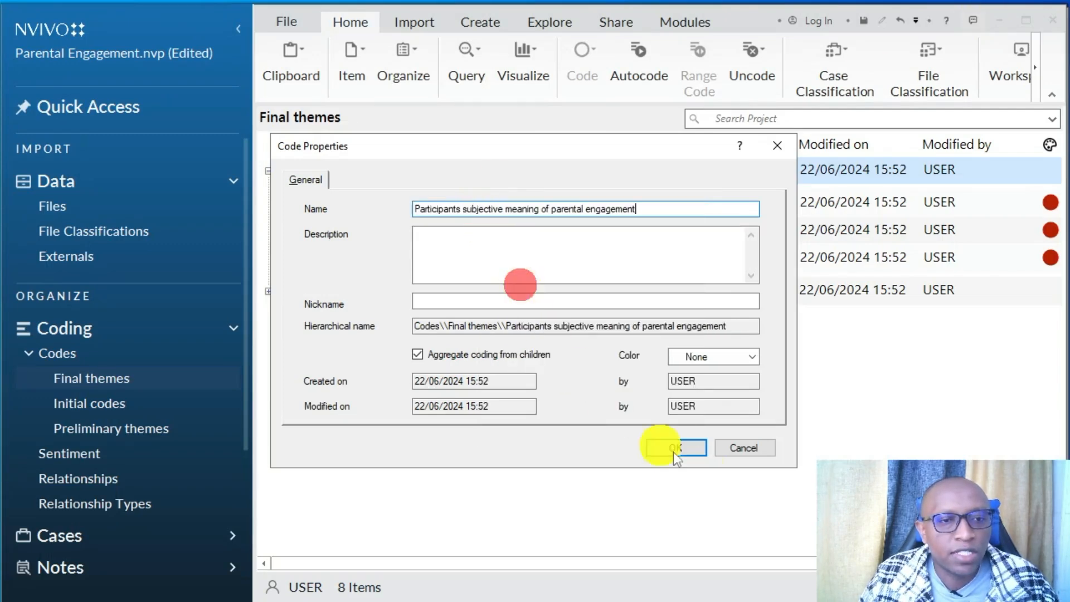
click(676, 446)
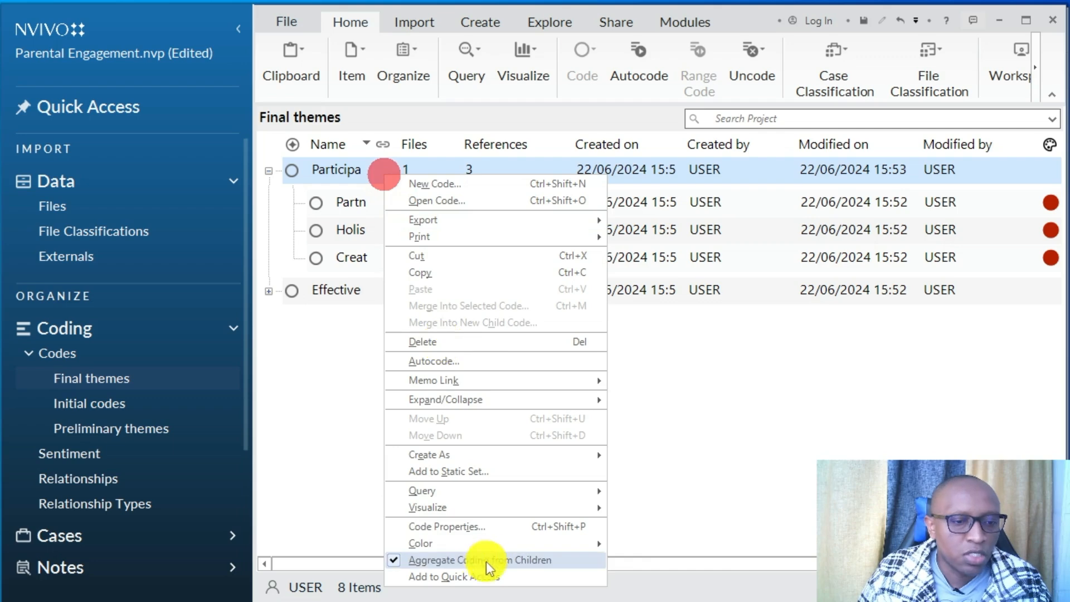
Step: Open the renamed theme's properties, then dictate "This included the participants own definition of parental engagement" in Google Docs and copy it
click(469, 529)
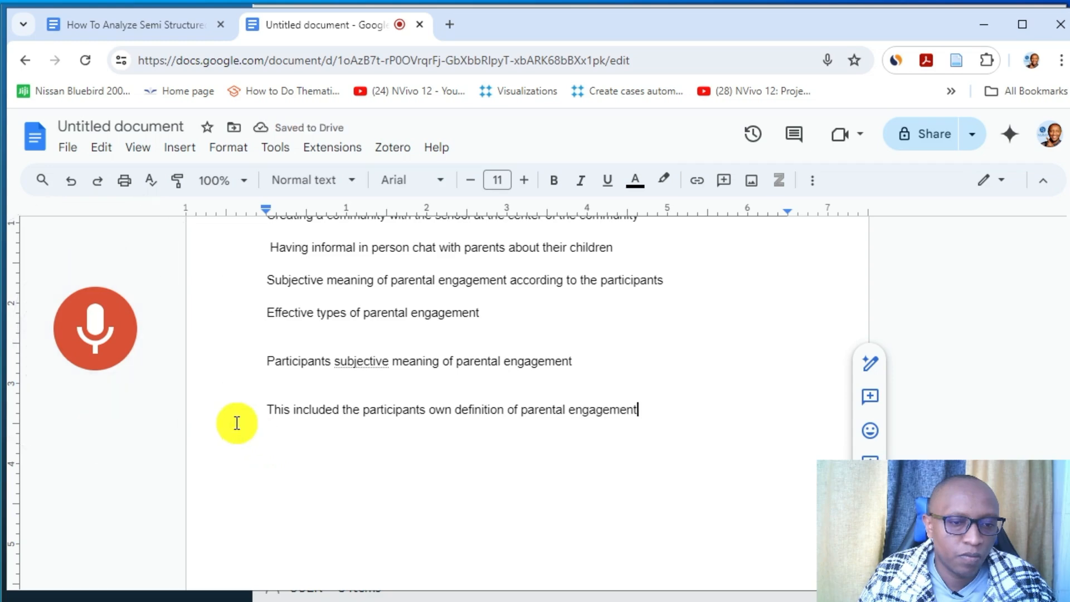
drag(222, 416, 742, 420)
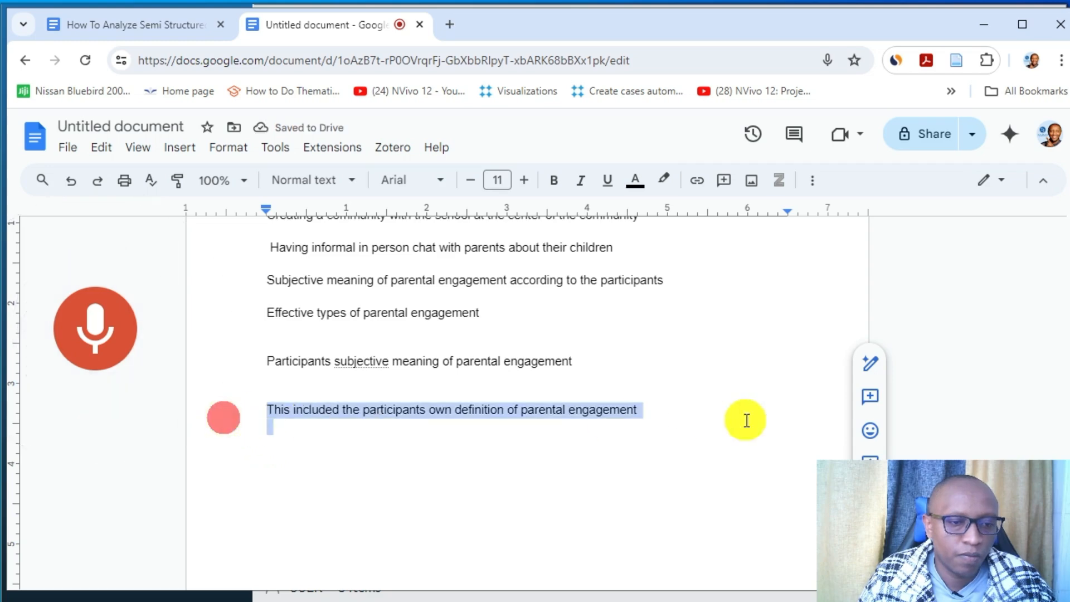
right_click(453, 417)
click(537, 222)
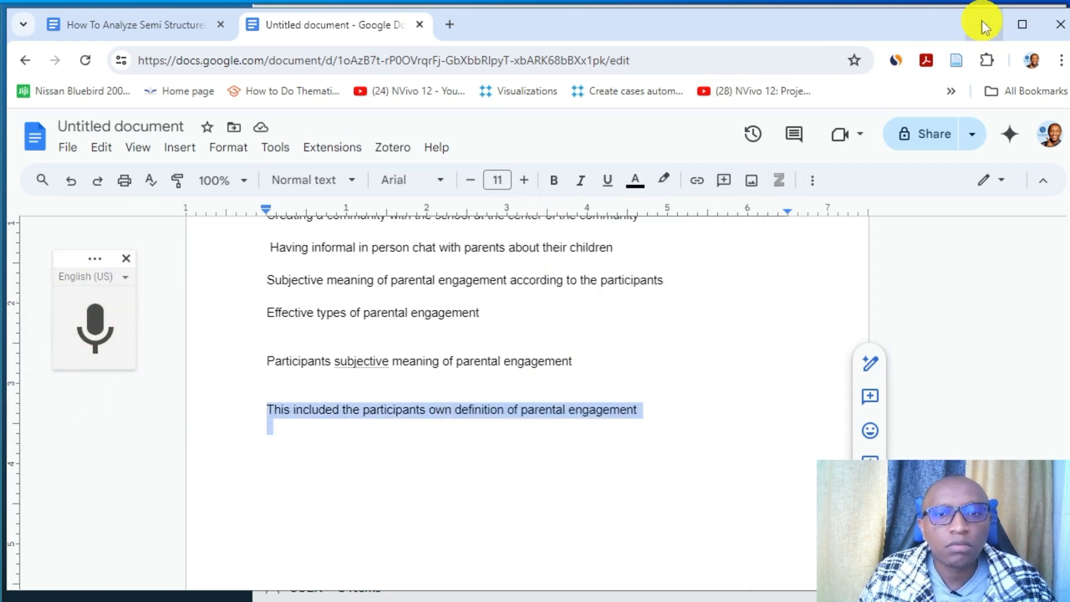
Step: Return to NVivo and paste the copied definition sentence as the description of the Participants subjective meaning theme
click(983, 25)
click(534, 239)
right_click(536, 244)
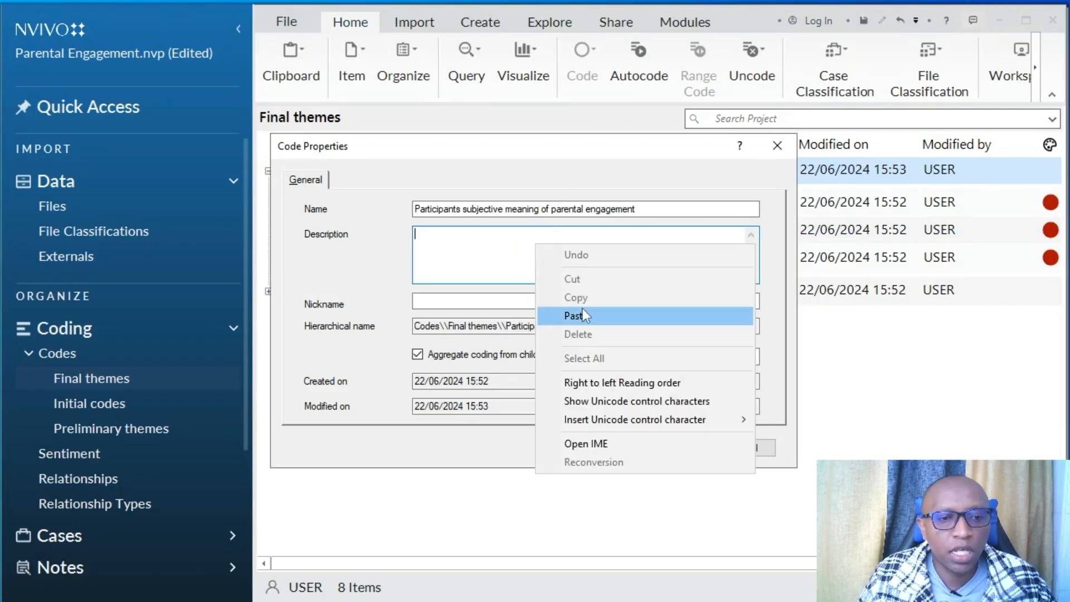
click(583, 313)
click(691, 447)
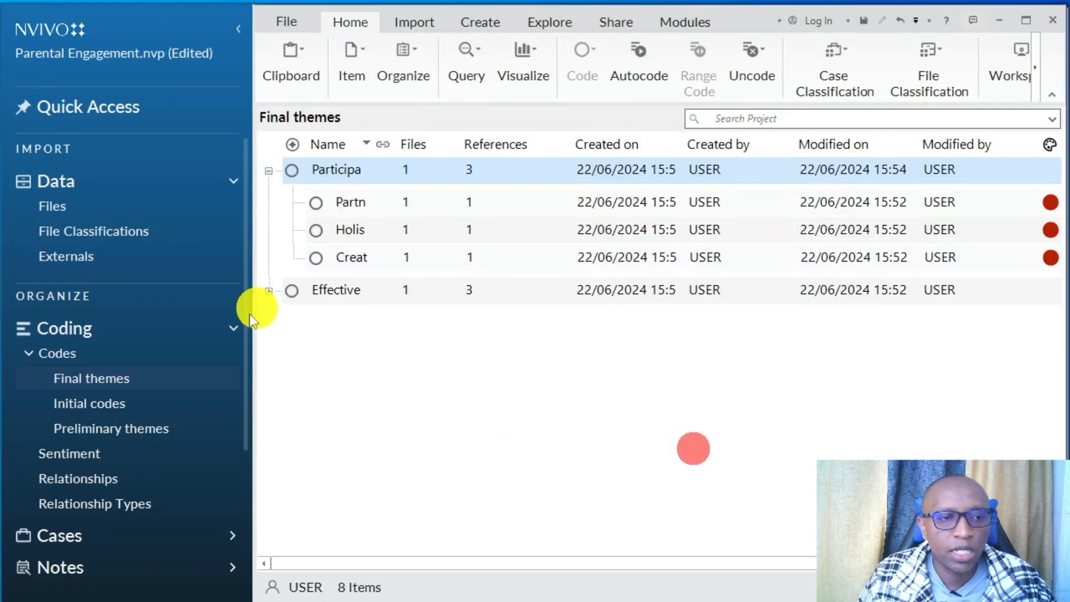
Step: Open the Effective types theme's properties, then dictate a description starting "This thing represents the parental engagement approaches that" in Google Docs and copy it
right_click(356, 278)
click(491, 600)
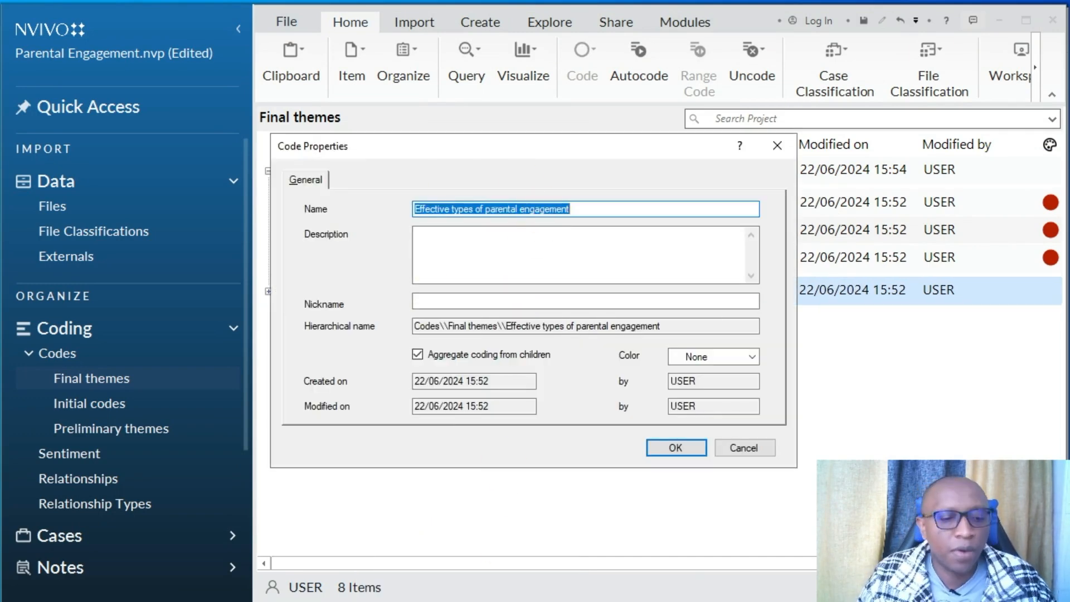
click(543, 601)
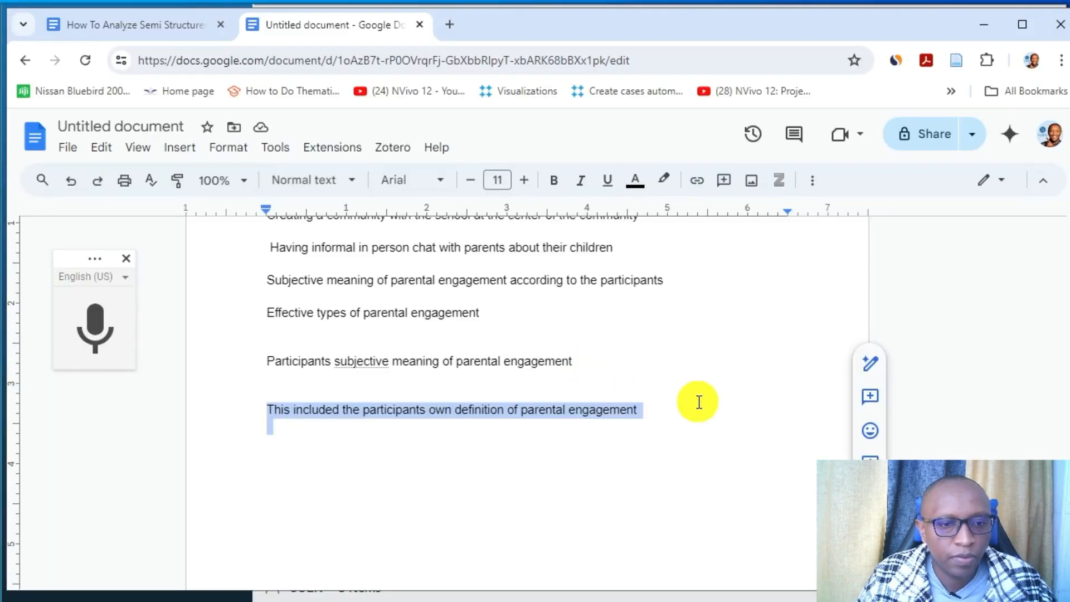
click(679, 411)
key(Return)
key(Return)
key(Return)
click(95, 326)
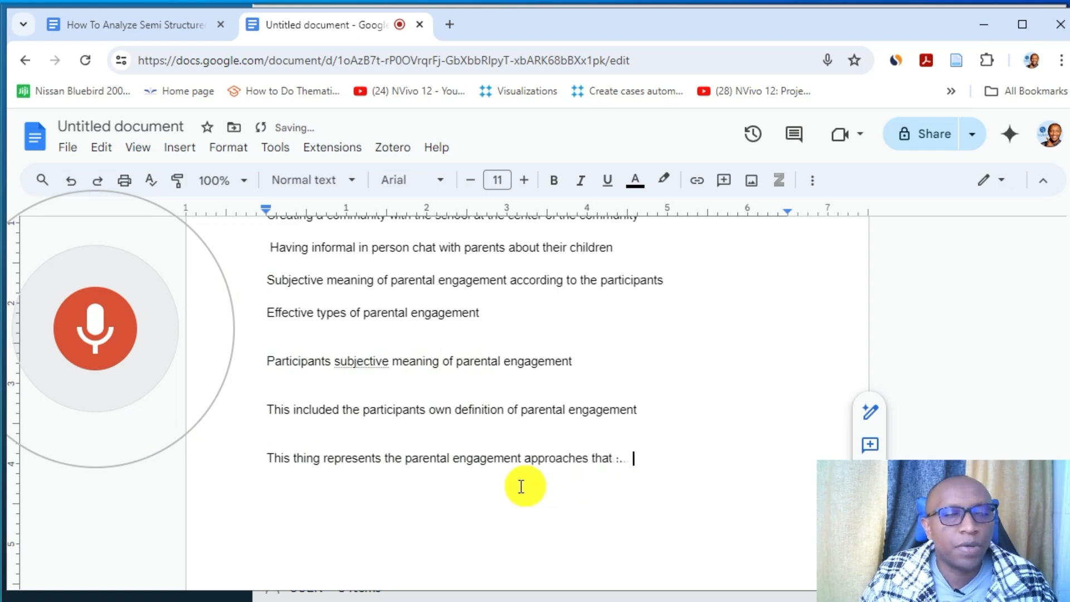
triple_click(317, 468)
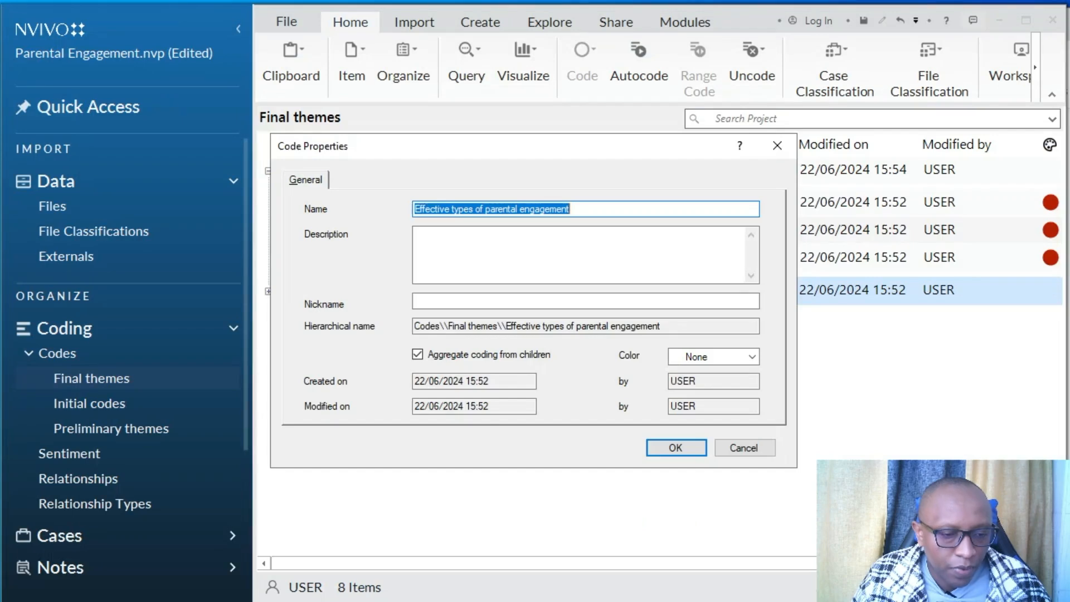
Step: Paste the copied sentence as the description of the Effective types of parental engagement theme and save its properties
click(453, 261)
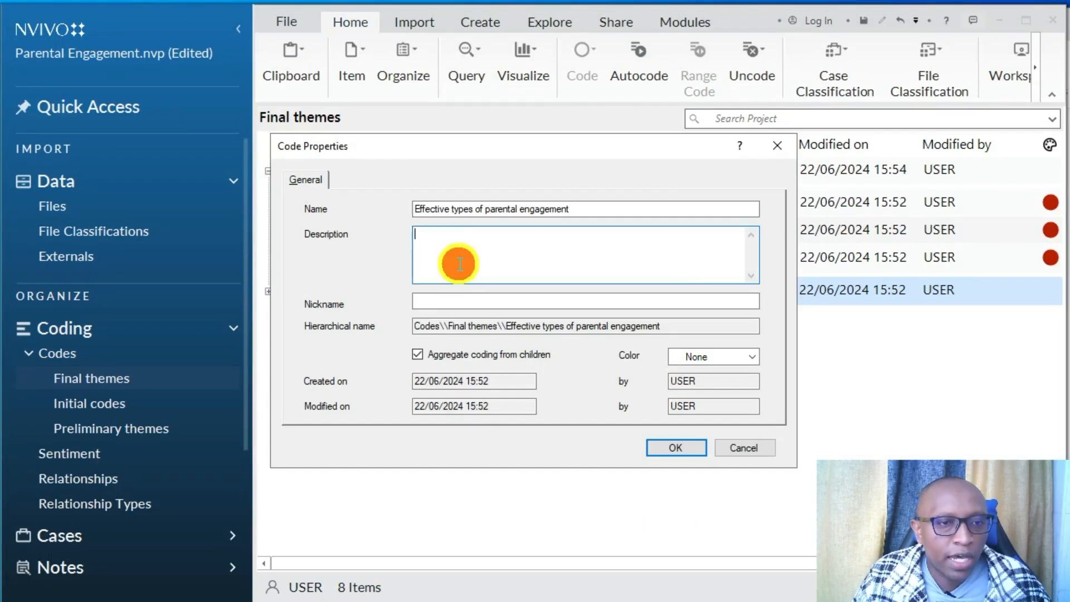
right_click(466, 250)
click(493, 322)
click(671, 447)
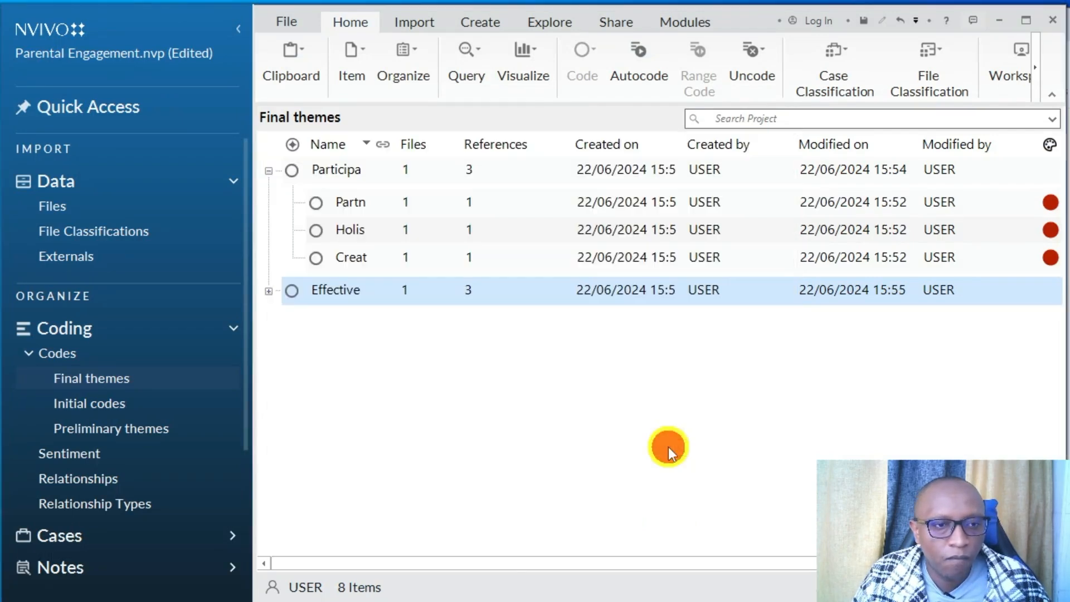
Step: Check the Effective types of parental engagement theme once more in the Final themes folder
right_click(377, 305)
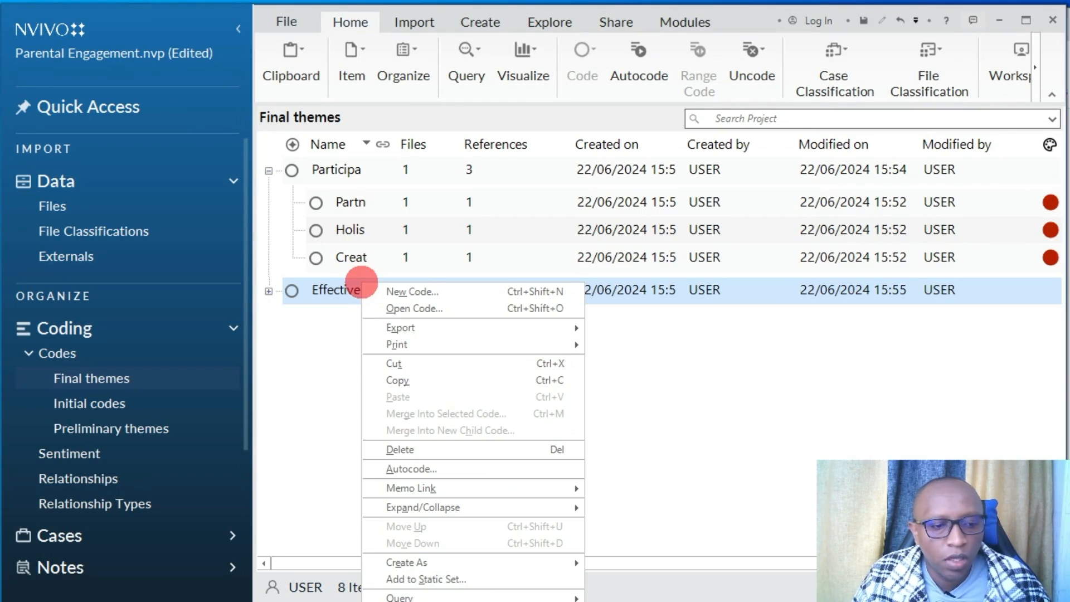
click(390, 306)
click(684, 449)
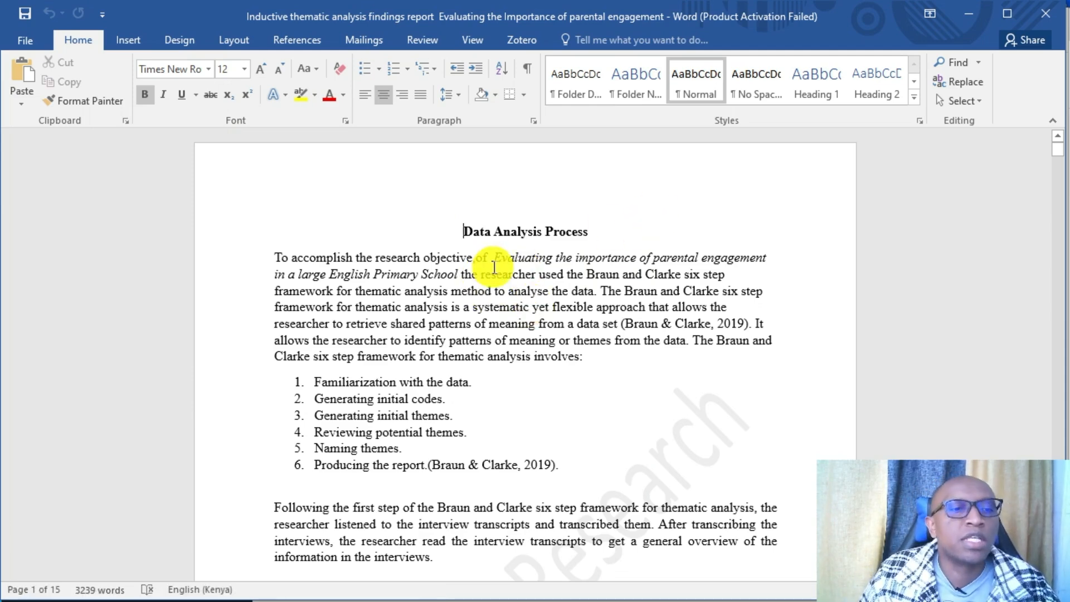
Step: Examine the Word findings report for its code and theme tables, the Meaning of parental engagement diagram and the Results table
scroll(494, 267, down, 7)
scroll(494, 267, down, 7)
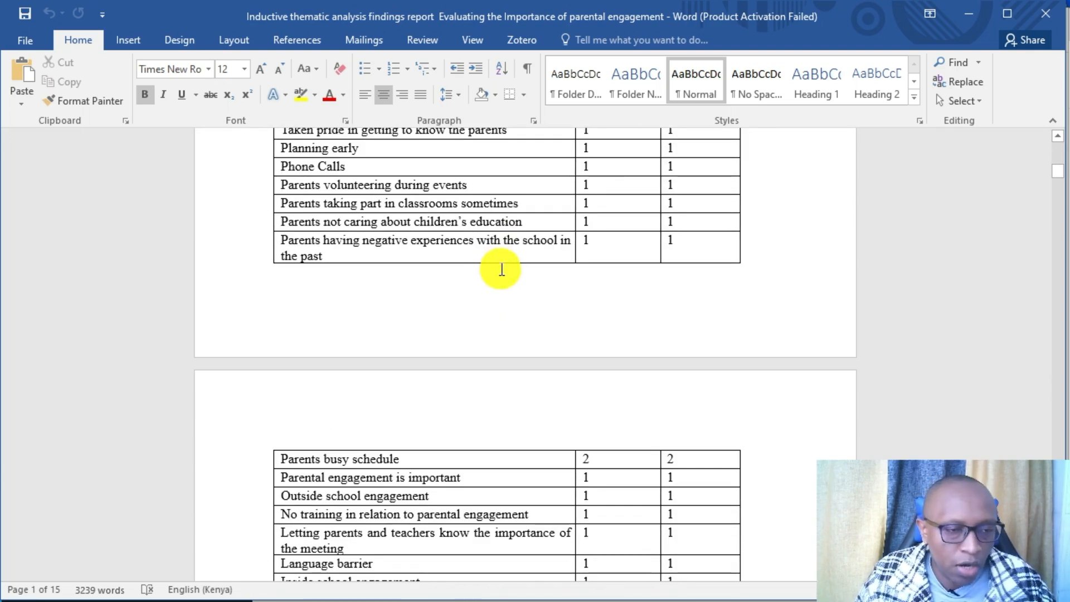
scroll(501, 269, down, 8)
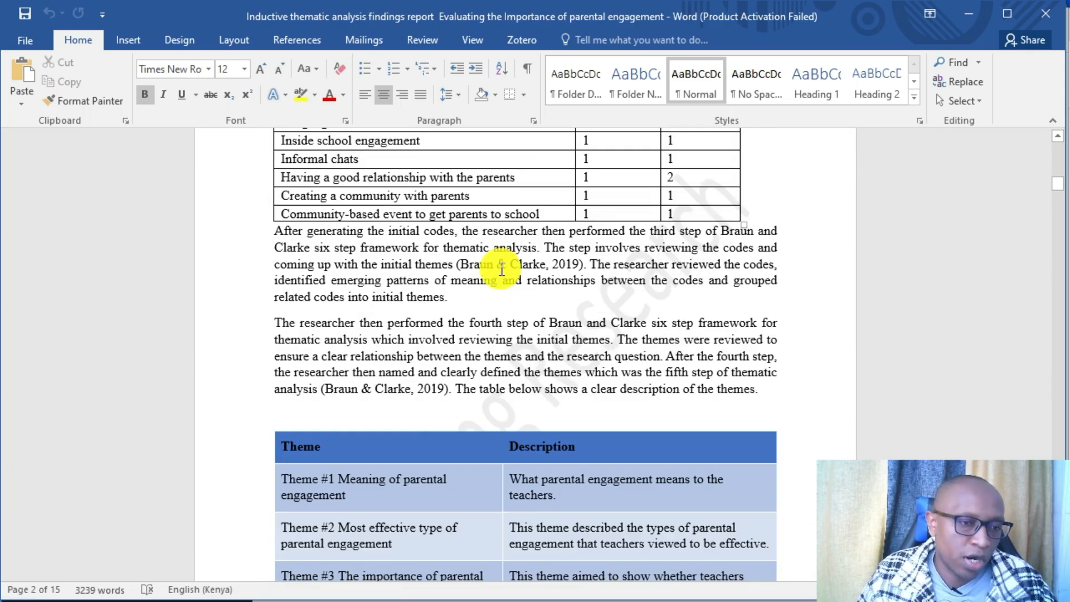
scroll(501, 270, down, 20)
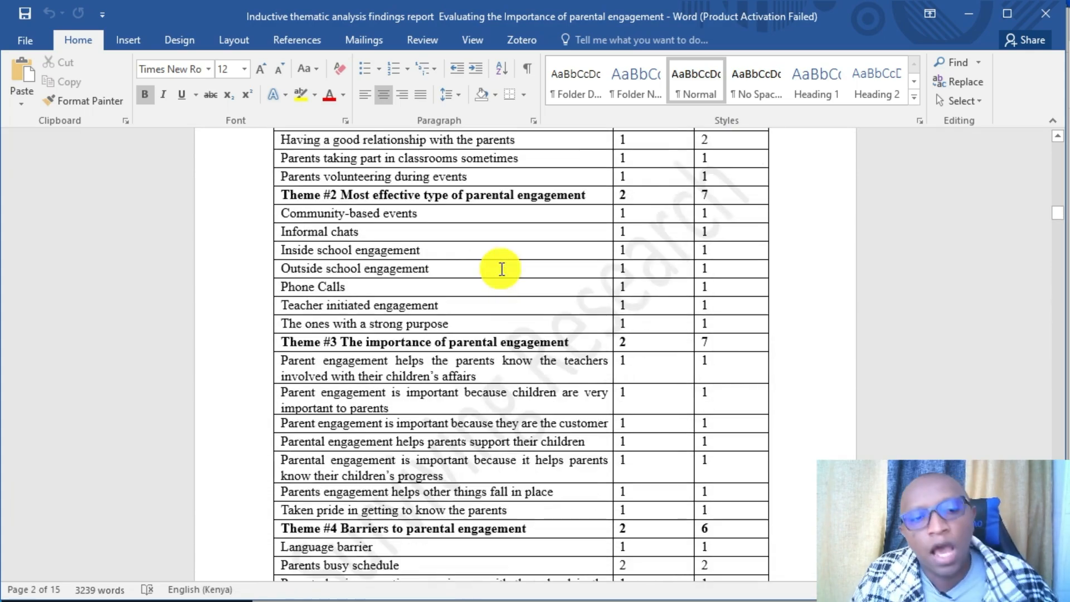
scroll(502, 270, down, 18)
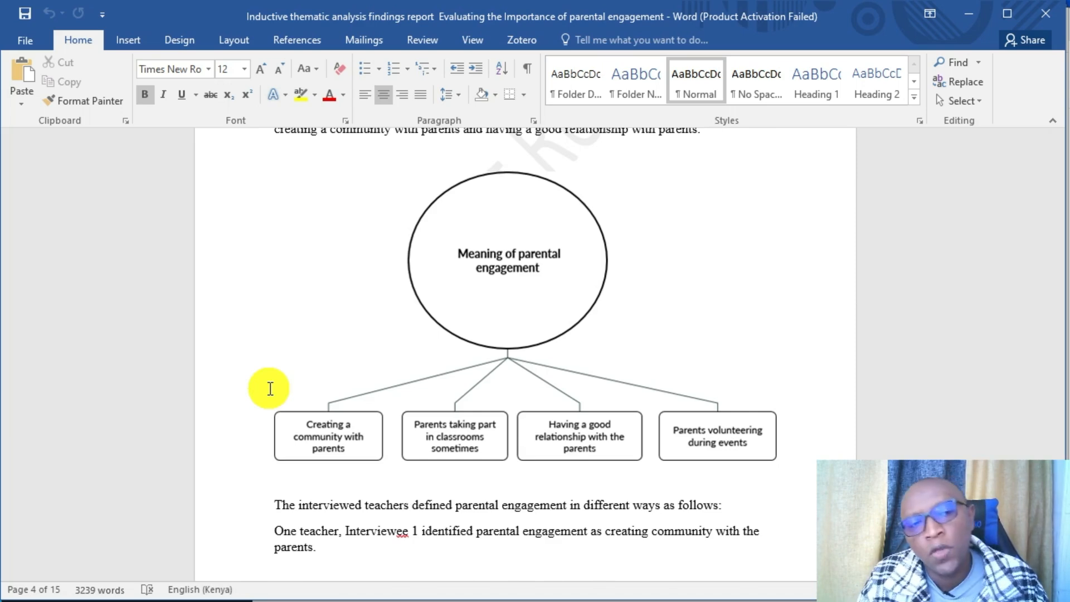
click(569, 258)
scroll(766, 407, up, 9)
scroll(772, 403, up, 4)
click(605, 390)
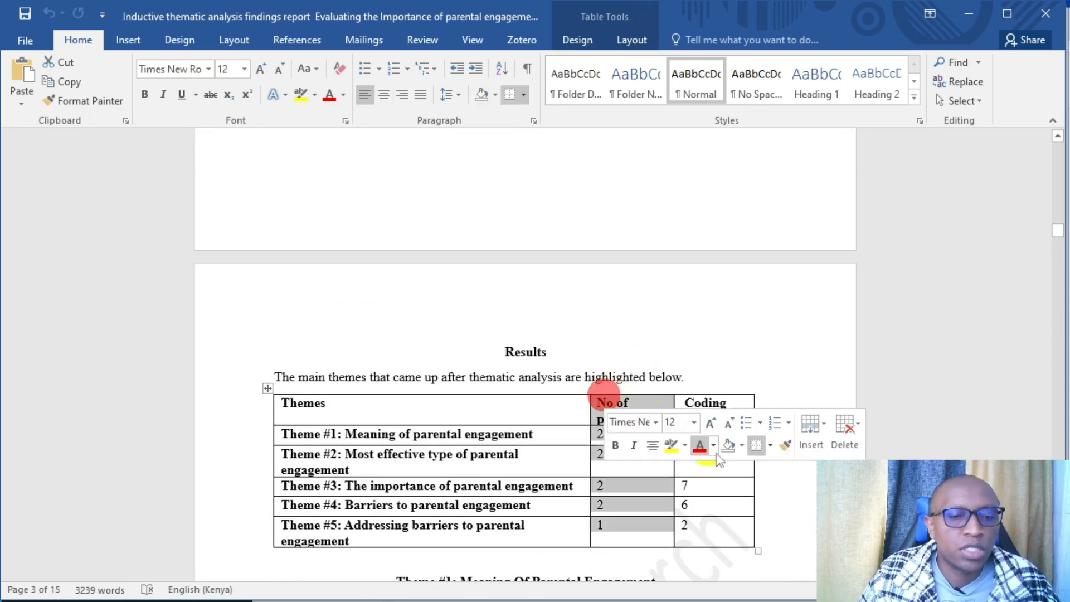
Step: Collapse the theme hierarchy in NVivo's Final themes folder and export both top-level themes as an Excel list named Final themes in Documents
click(969, 14)
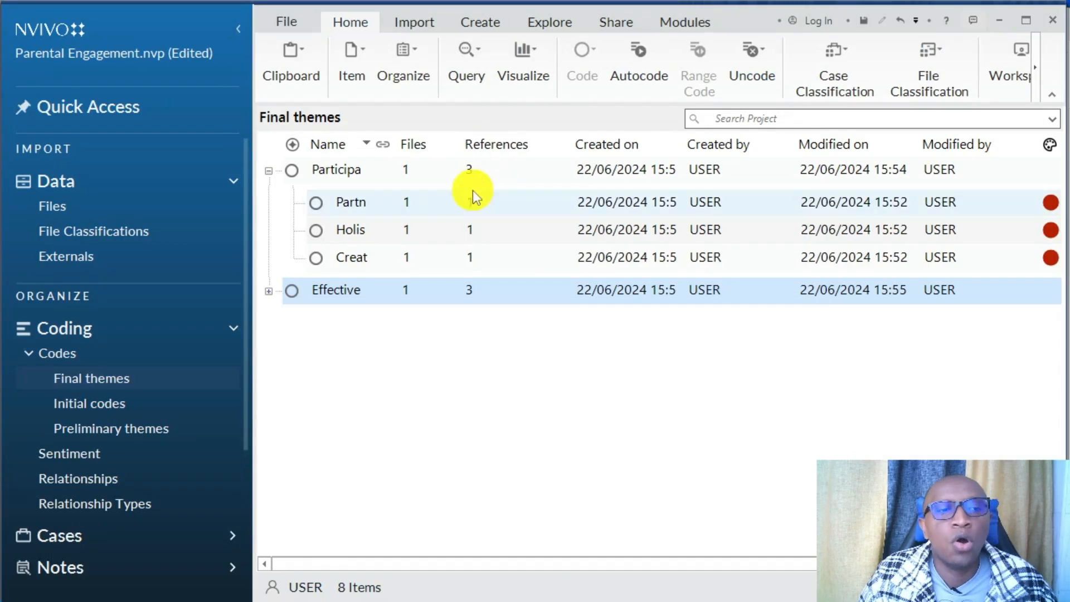
click(272, 166)
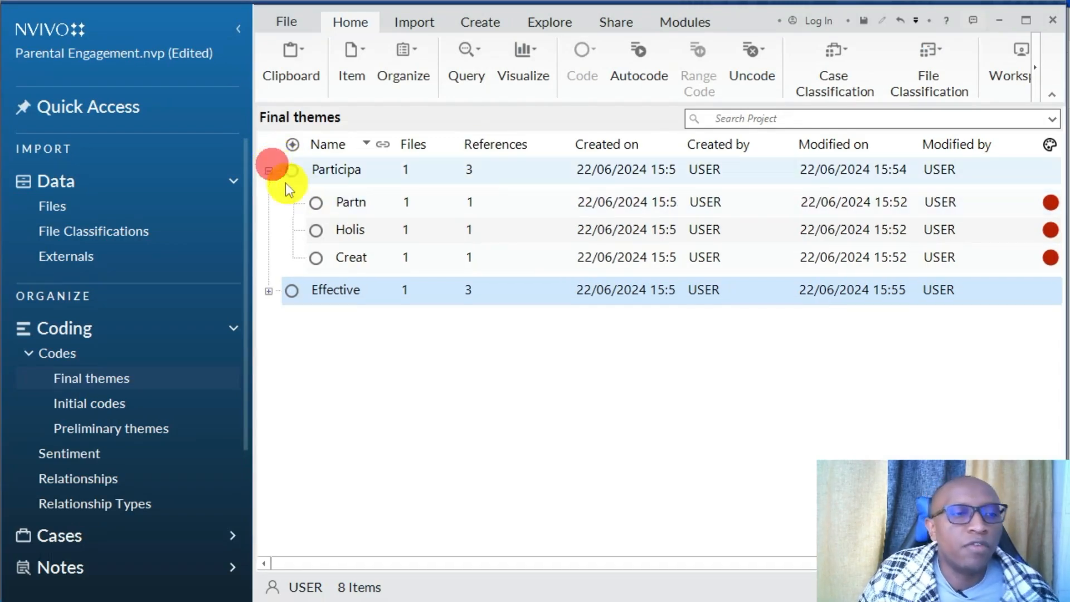
click(269, 170)
ctrl+click(499, 170)
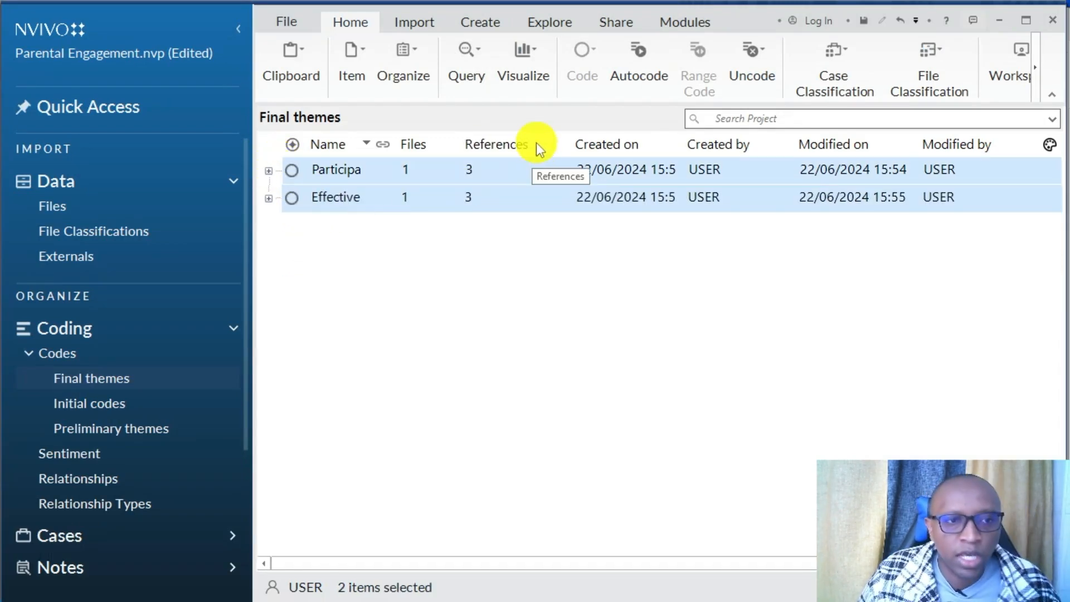
right_click(487, 168)
mouse_move(516, 180)
click(719, 212)
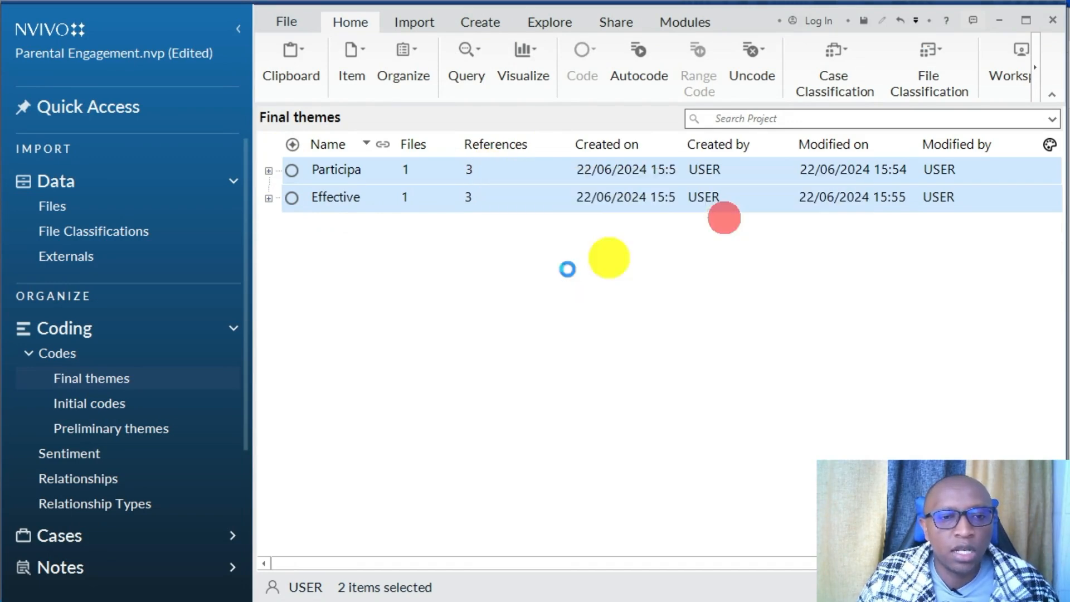
click(220, 44)
click(559, 352)
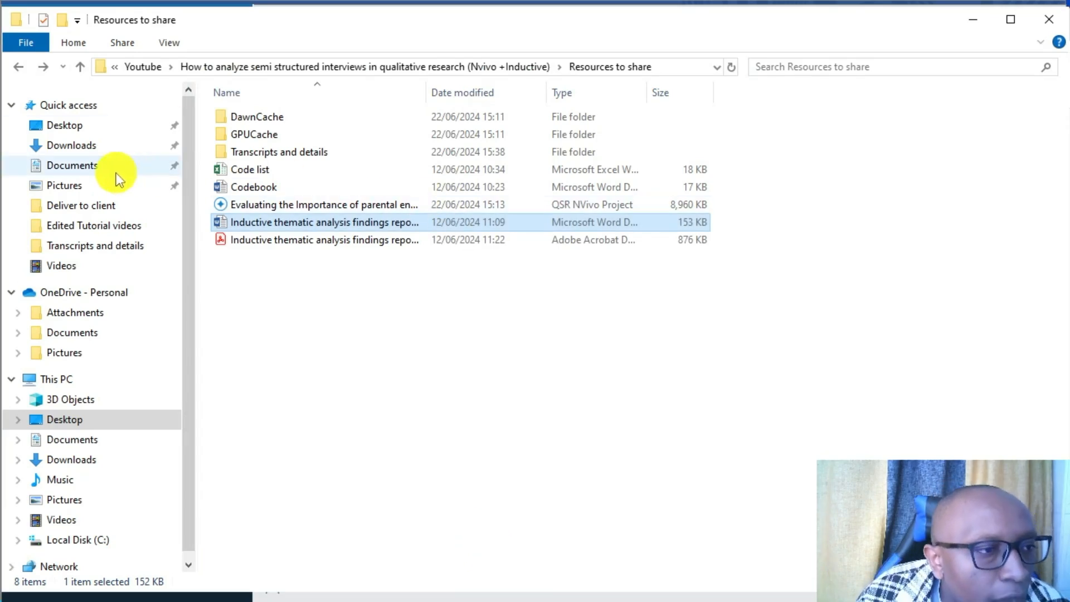
Step: Look in the Documents folder for the exported list and examine the Final Codes workbook's theme and code hierarchy in Excel
click(114, 167)
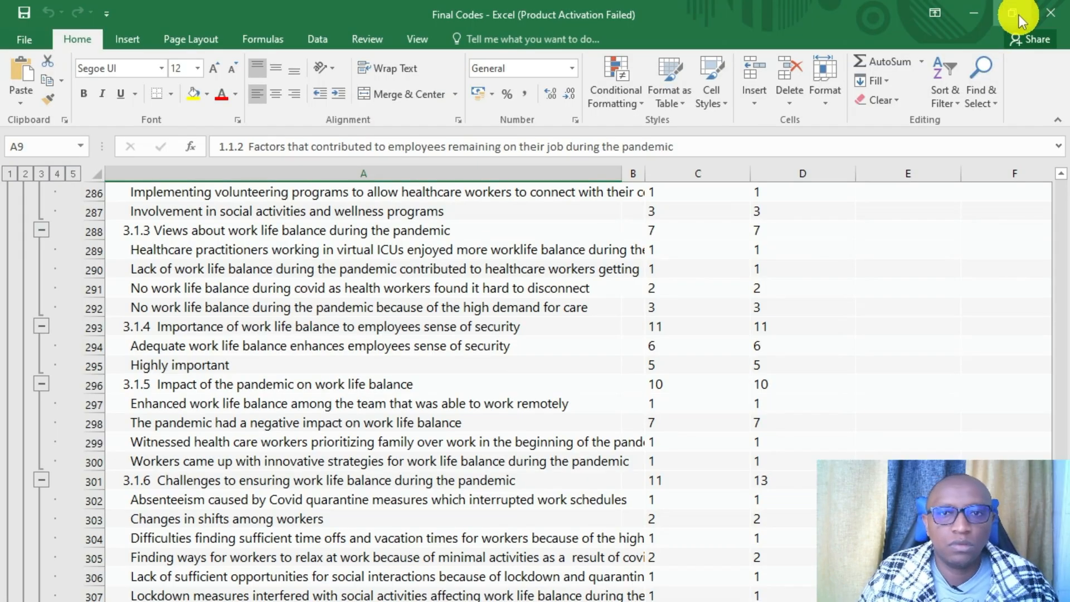
scroll(377, 318, up, 1)
scroll(379, 320, down, 12)
scroll(379, 320, up, 20)
click(973, 12)
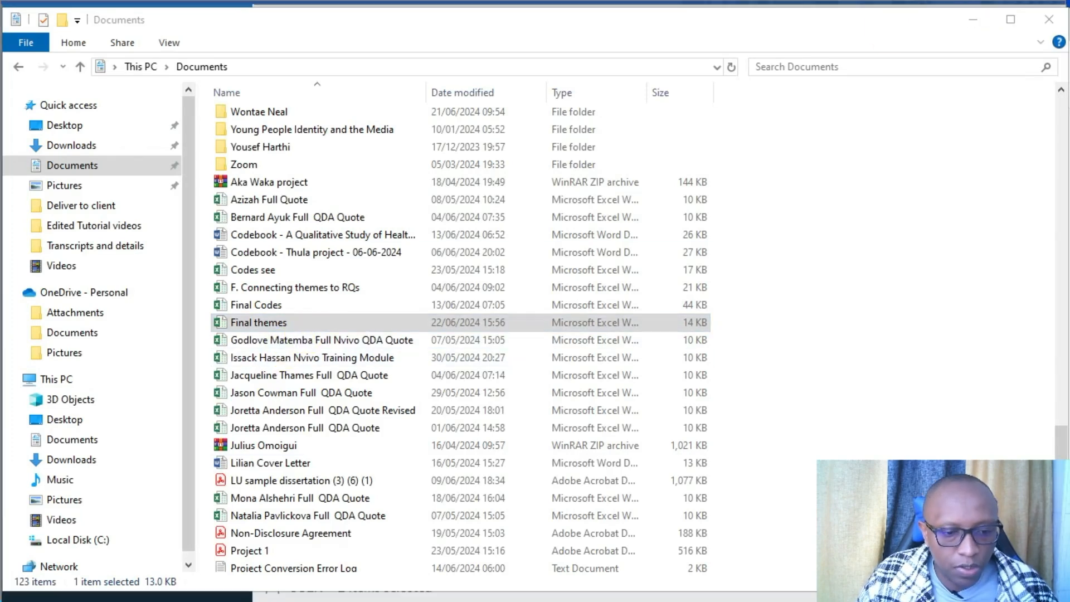
Step: Review the findings report's theme sections in Word and open the C. Final Themes folder of the completed parental engagement project in NVivo
scroll(501, 213, down, 15)
scroll(488, 282, down, 20)
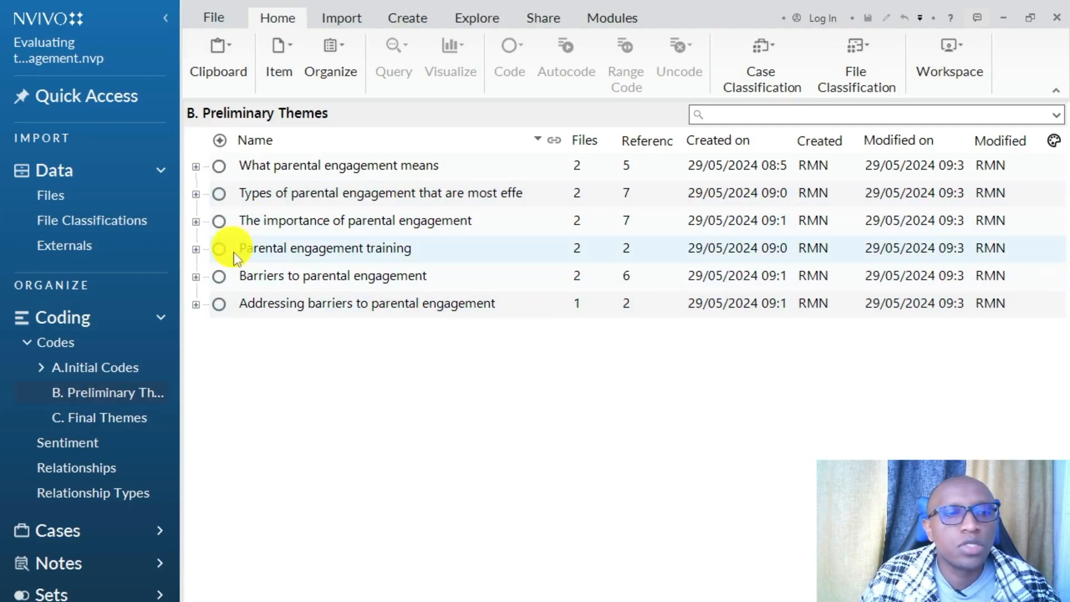
click(88, 419)
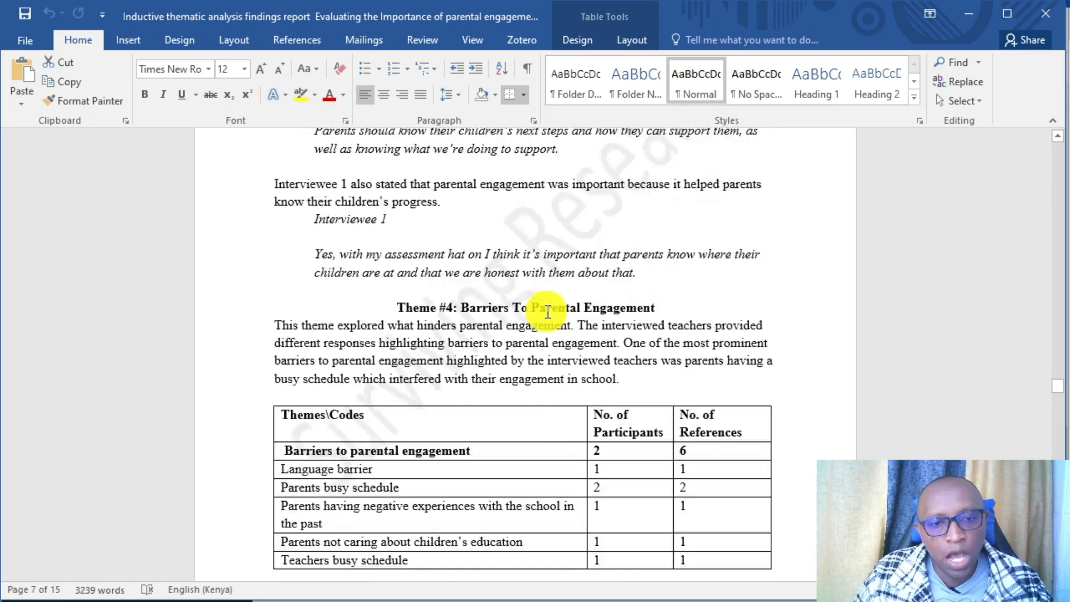
Step: Examine the Word findings report from the Theme #4 barriers section through to the References list
scroll(533, 329, down, 20)
scroll(533, 333, down, 10)
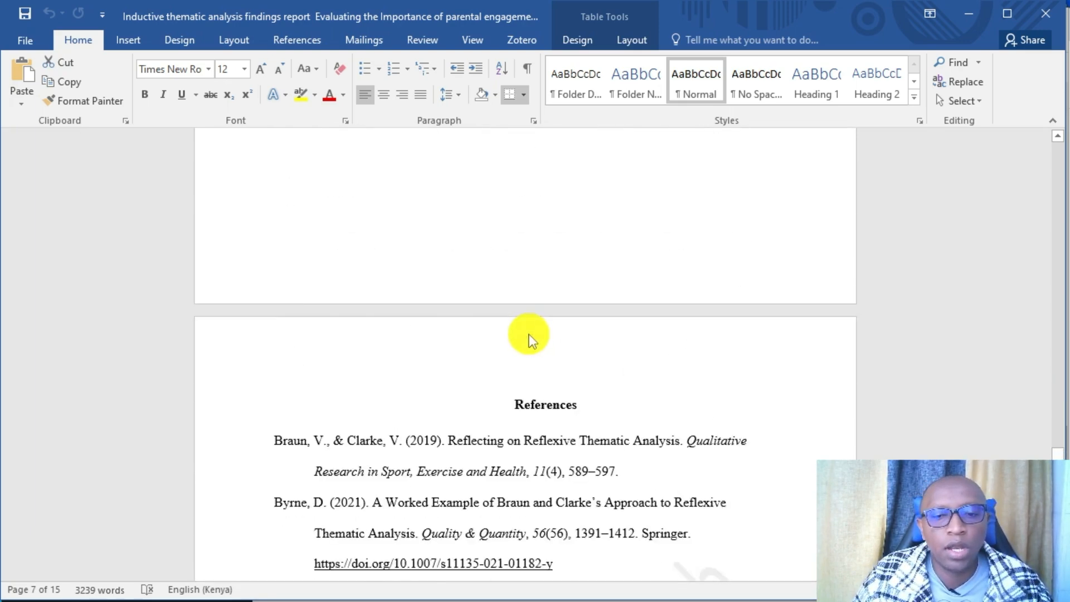
scroll(529, 340, up, 10)
click(968, 12)
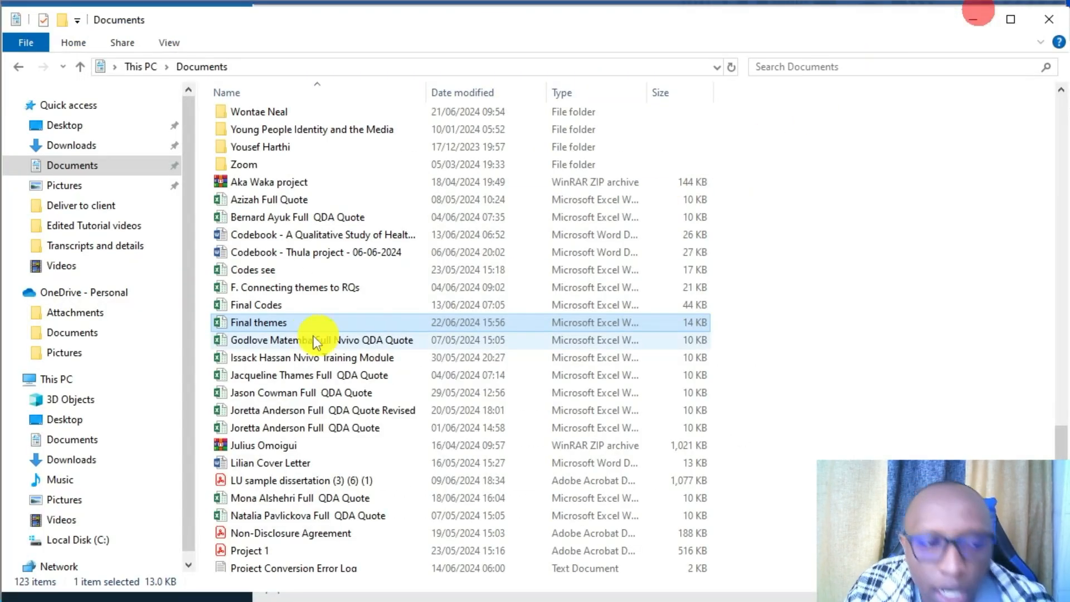